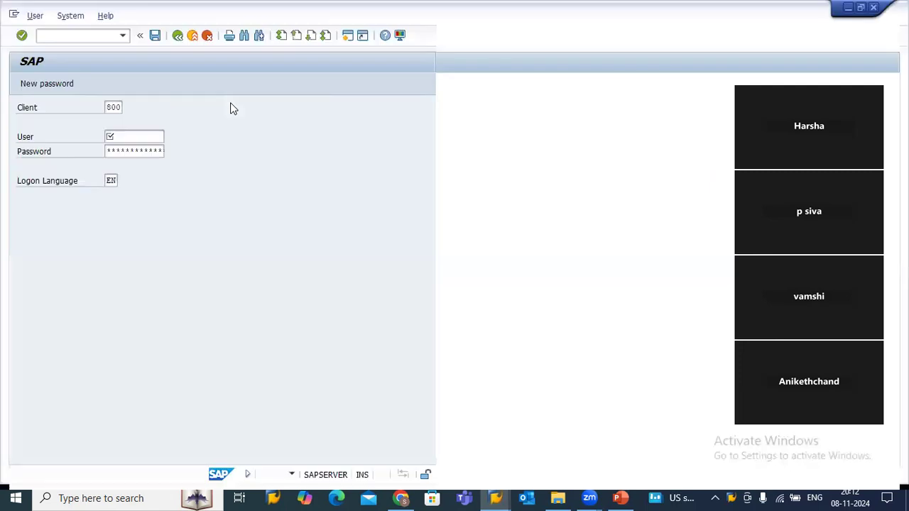
Step: Log on to client 800 with the user ID and the account password
type("3")
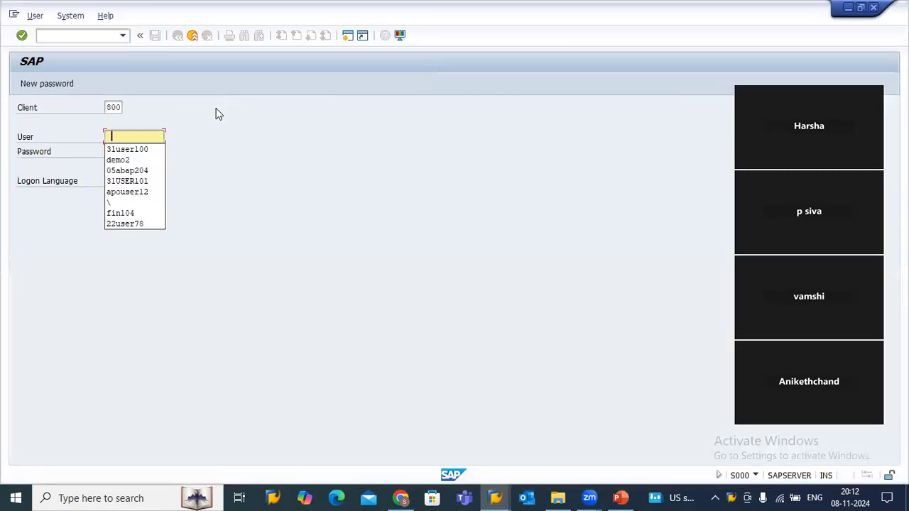
left_click(147, 147)
left_click(129, 150)
type("*****")
key("Return")
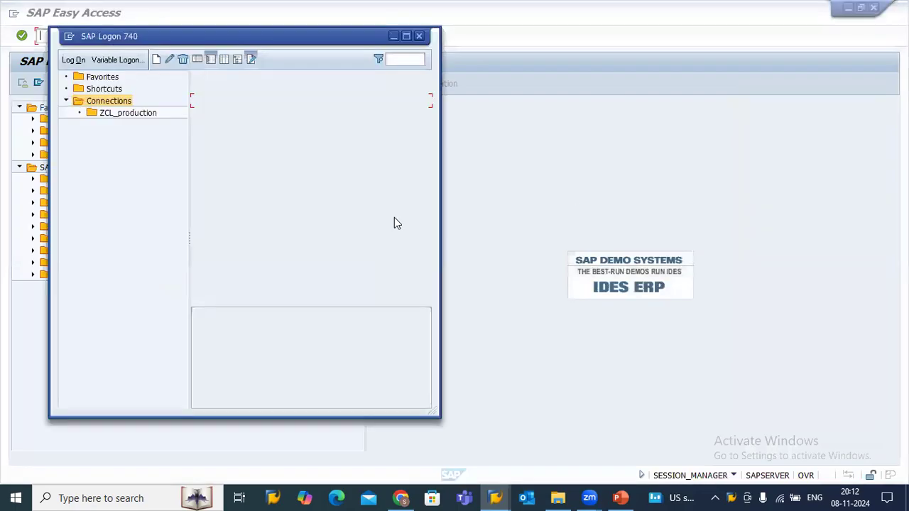
Step: Open material FERT_BMW_CAR in transaction MM02 and examine which views are selected for it
key("alt+Tab")
type("mm02")
key("Return")
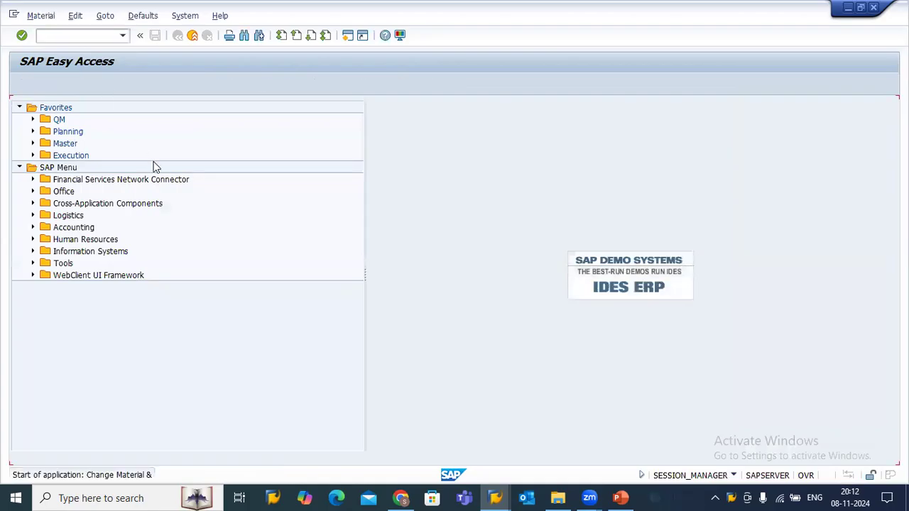
key("BackSpace")
left_click(143, 135)
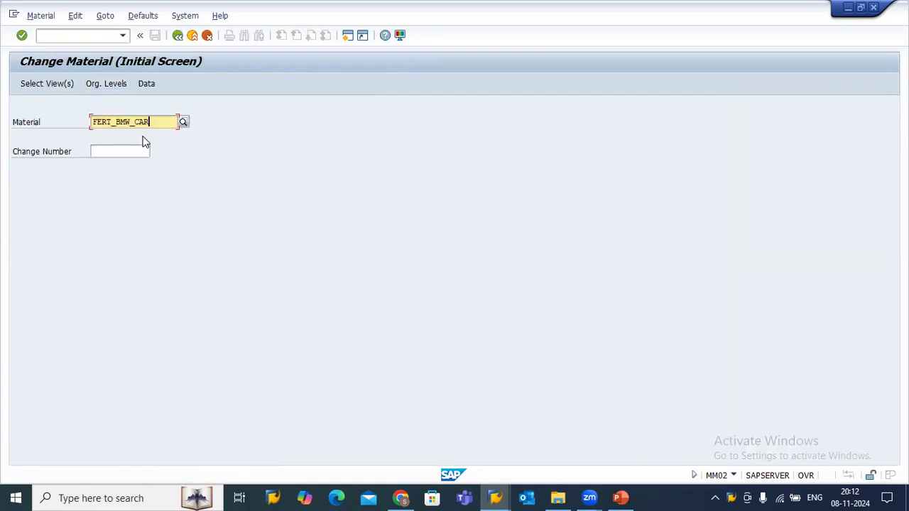
key("Return")
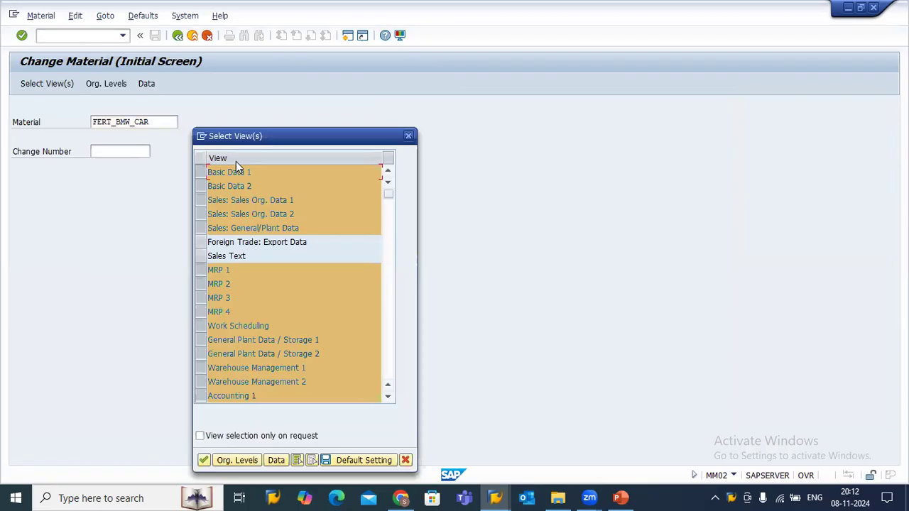
left_click_drag(252, 137, 264, 81)
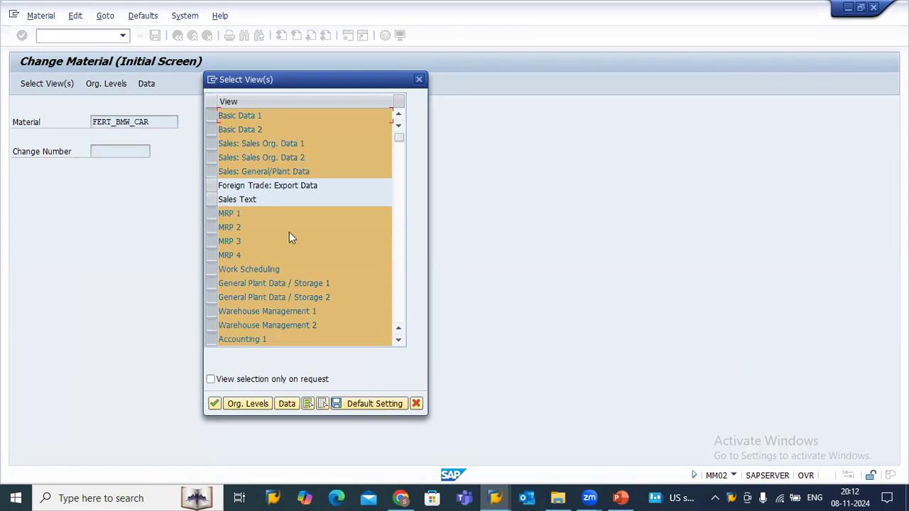
left_click(418, 79)
left_click_drag(150, 122, 64, 140)
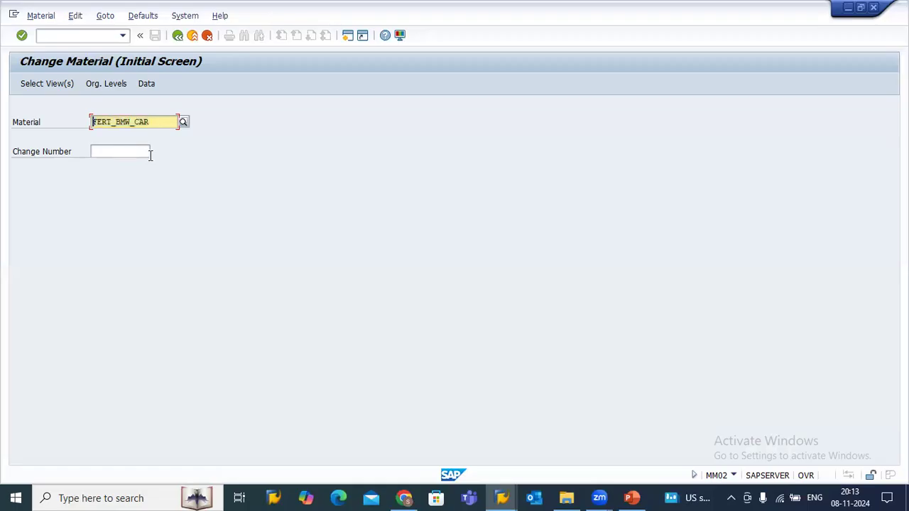
Step: Start creating a material with transaction MM01 and enter FERT_BMW_CAR1 as the material
left_click(177, 35)
type("mm01")
key("Return")
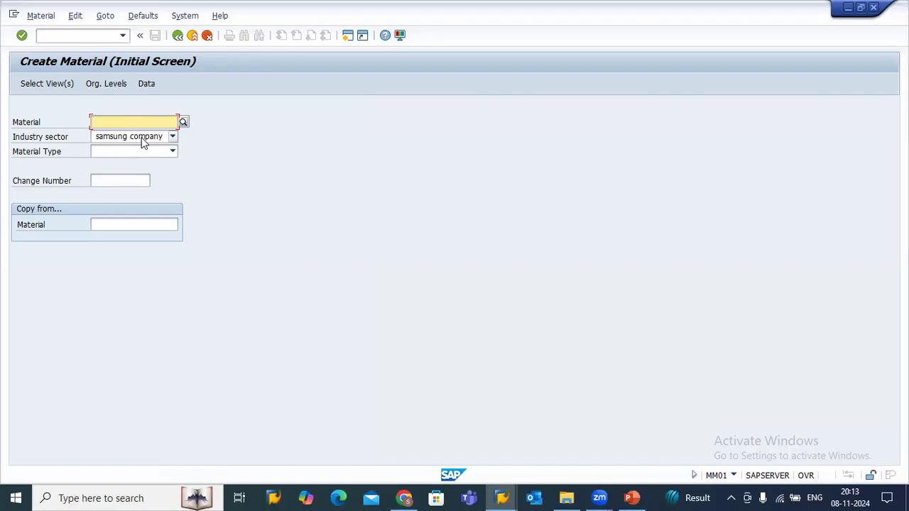
left_click(126, 121)
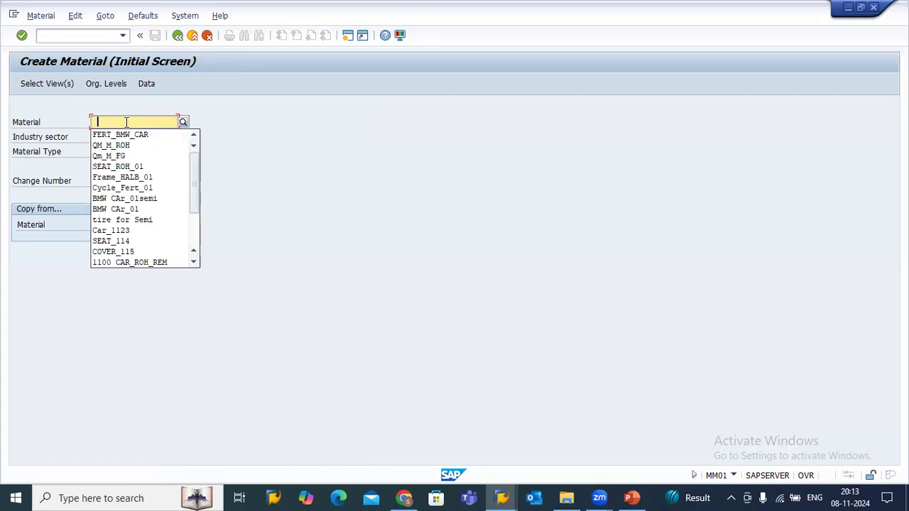
left_click(131, 135)
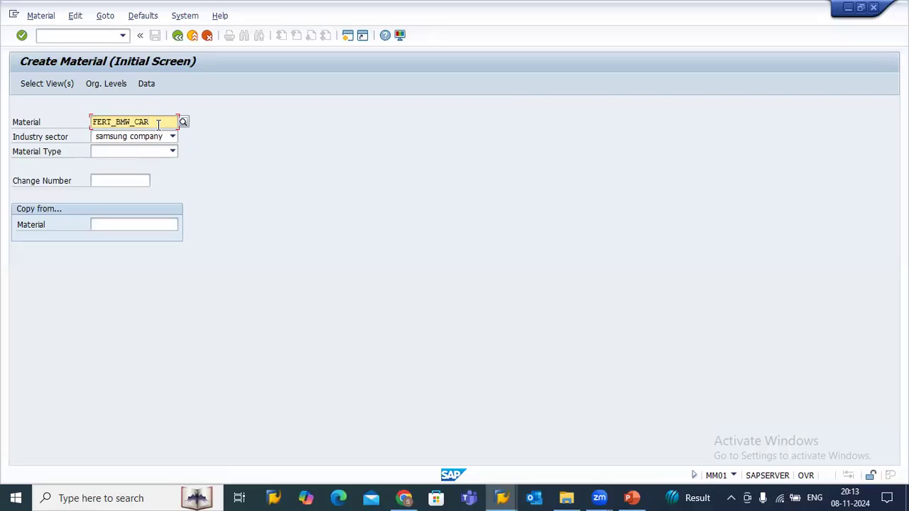
type("1")
key("Return")
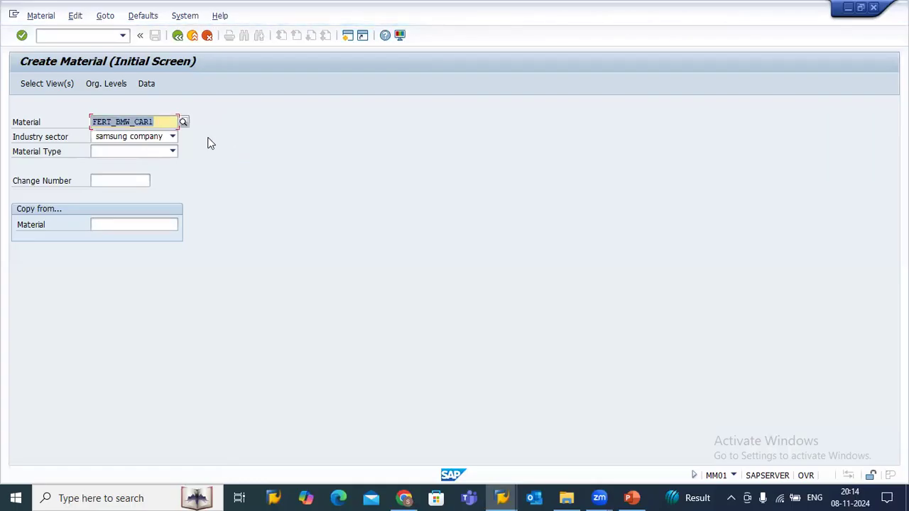
Step: Set the industry sector to M Mechanical Engineering and the material type to FERT FINISHED PRODUCT
left_click(171, 141)
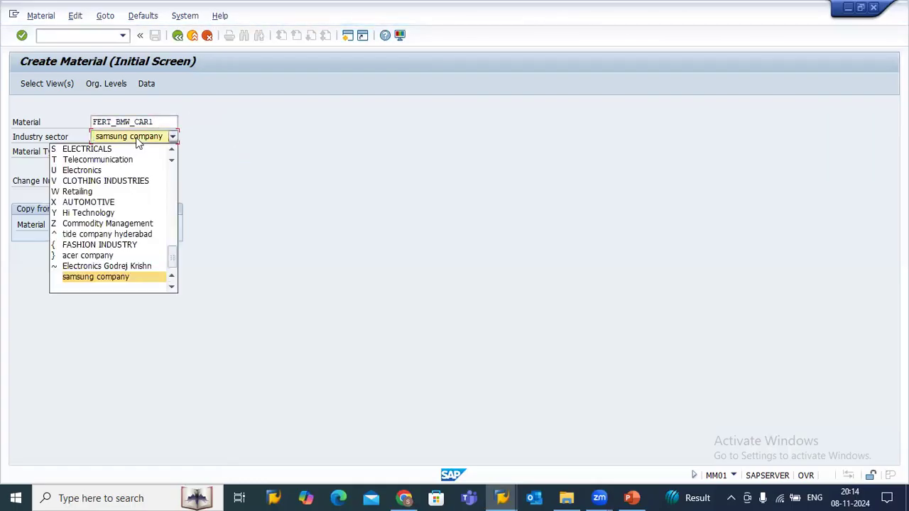
scroll(136, 142, "up", 2)
left_click(136, 150)
left_click(127, 150)
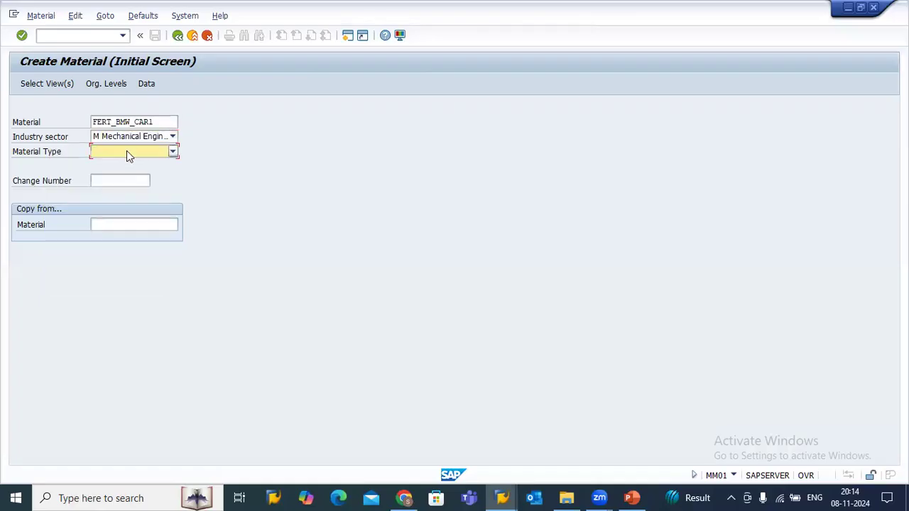
type("fe")
key("Down")
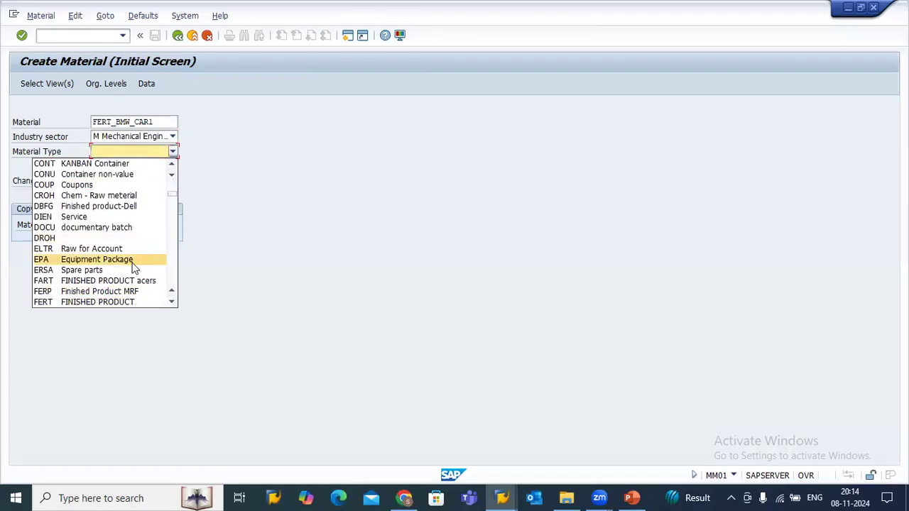
left_click(128, 298)
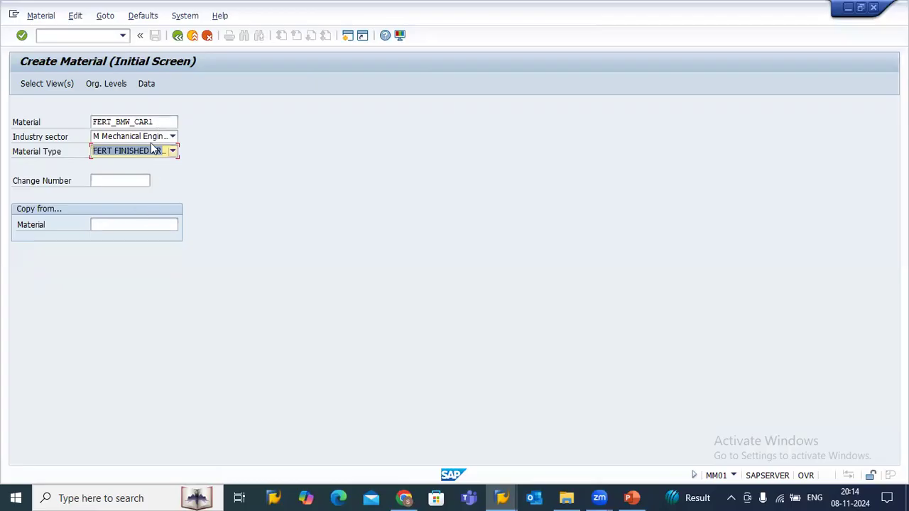
Step: Enter FERT_BMW_CAR as the copy-from material and accept the preselected views for the new material
left_click_drag(151, 122, 5, 145)
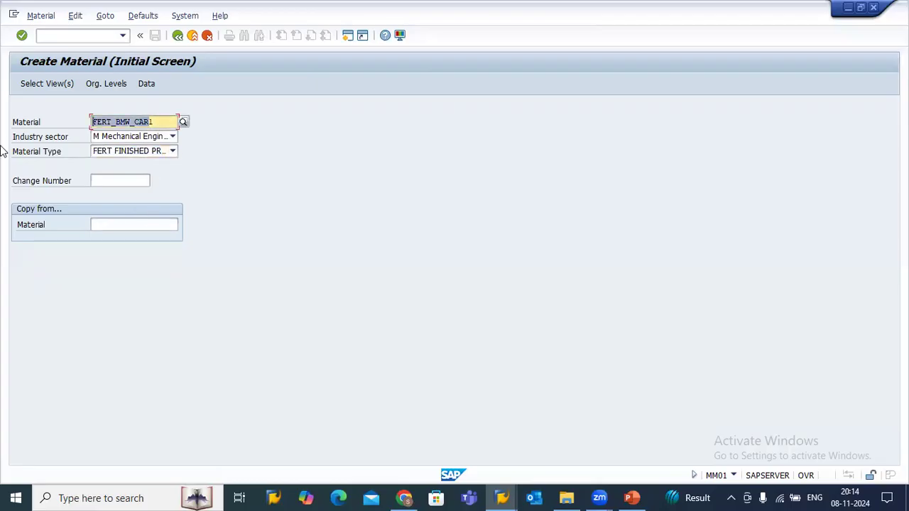
left_click(3, 151)
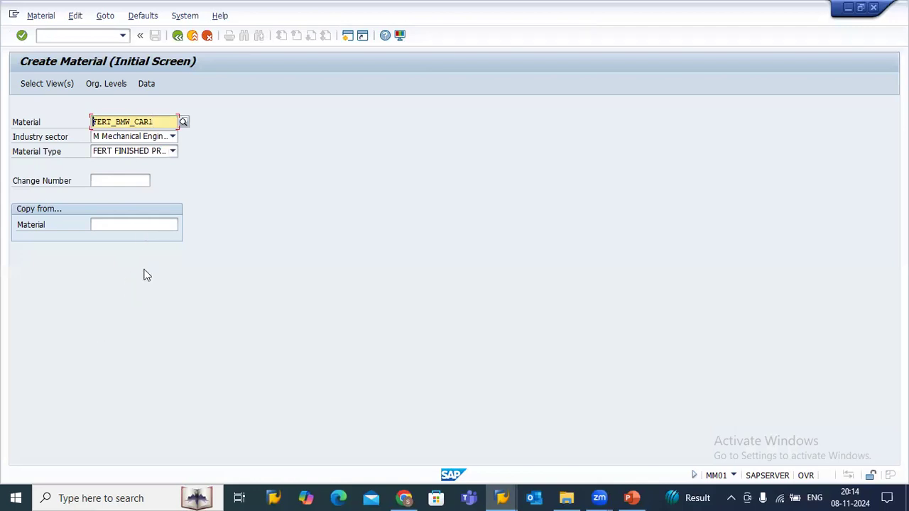
left_click(104, 225)
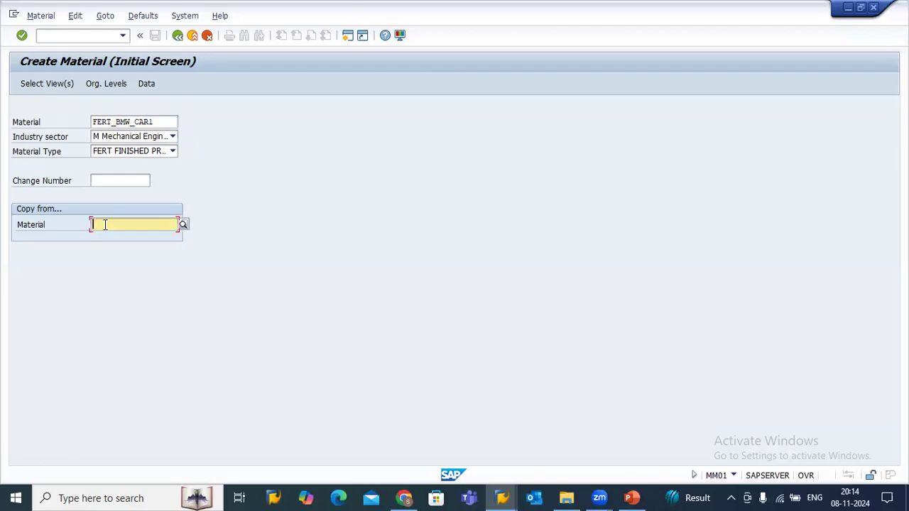
type("FERT_BMW_CAR1")
key("BackSpace")
key("Return")
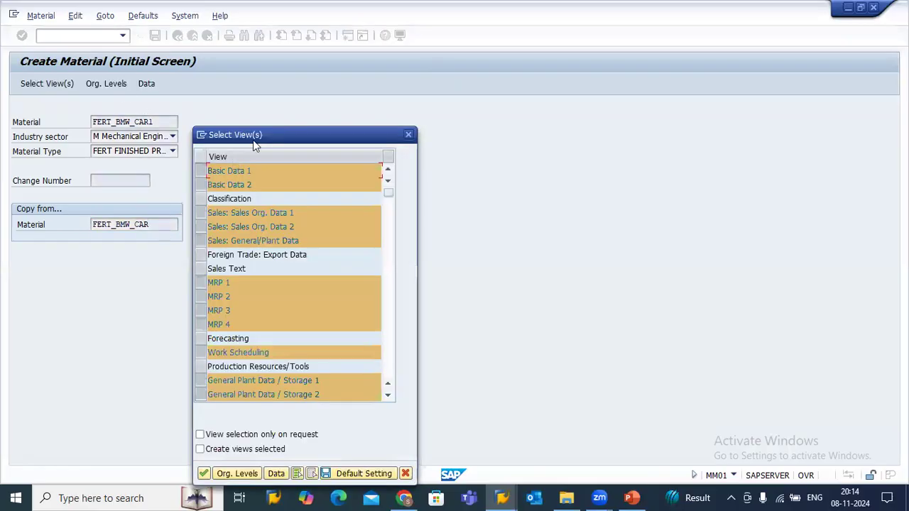
left_click_drag(256, 136, 269, 72)
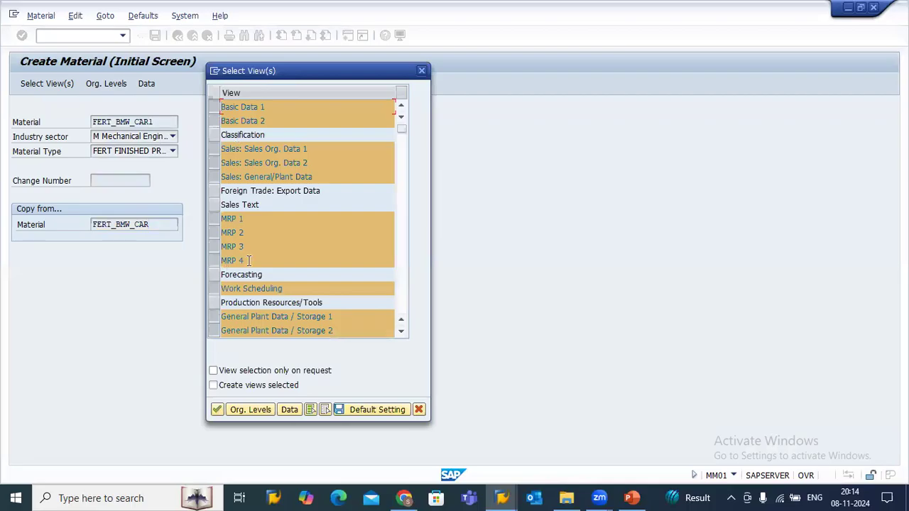
left_click(215, 410)
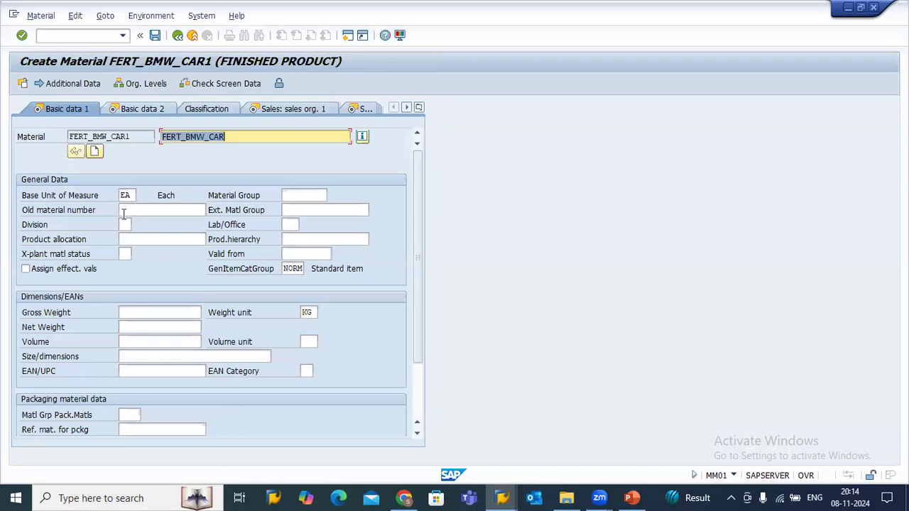
Step: Change the material description on Basic data 1 to FERT_BMW_CAR1
left_click(231, 137)
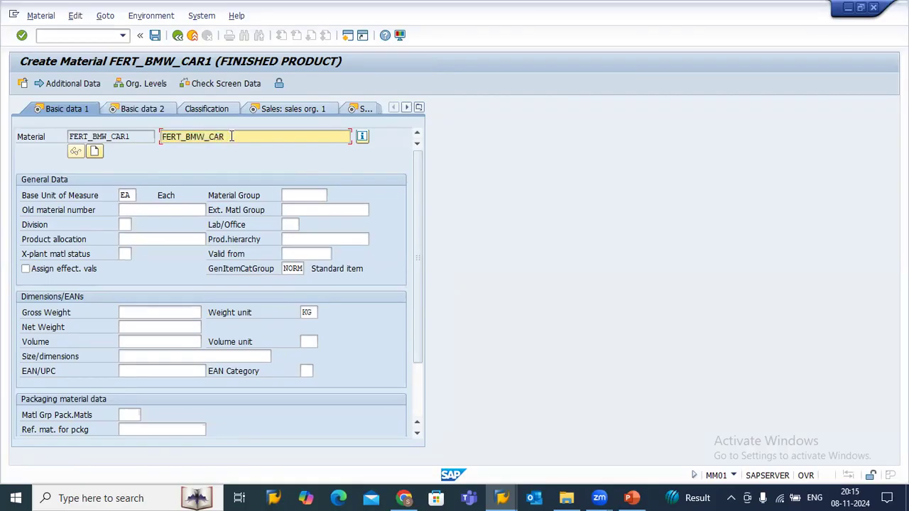
type("1")
left_click(188, 212)
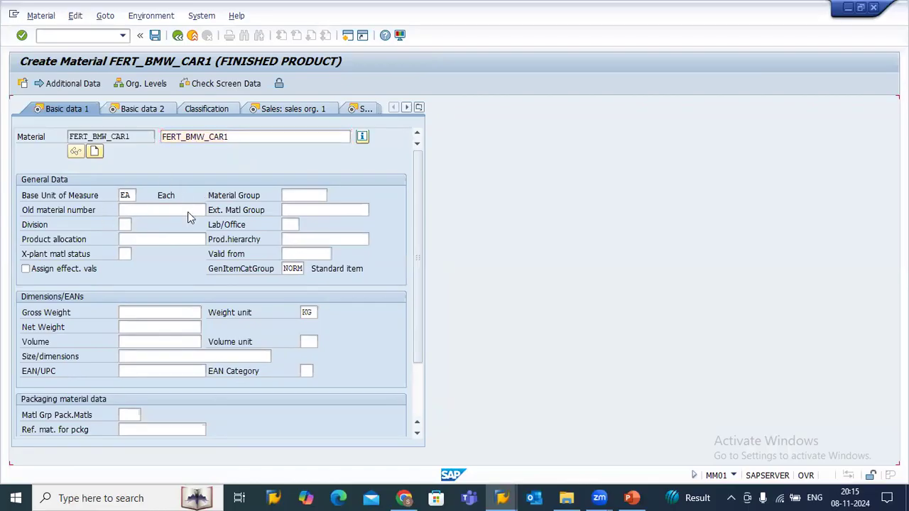
Step: Accept the copied data in the basic data and sales views and proceed to the MRP 1 view
key("Return")
key("Return")
key("Return")
key("Return")
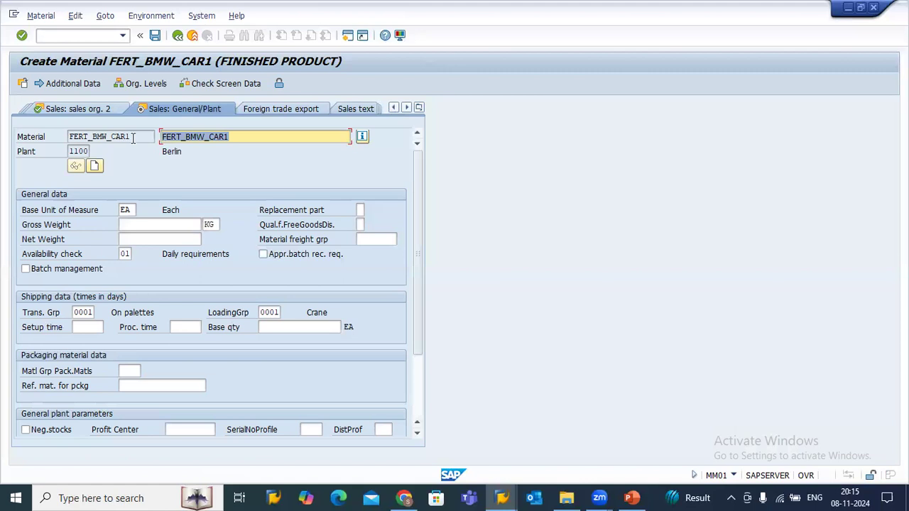
left_click_drag(132, 138, 43, 135)
key("Return")
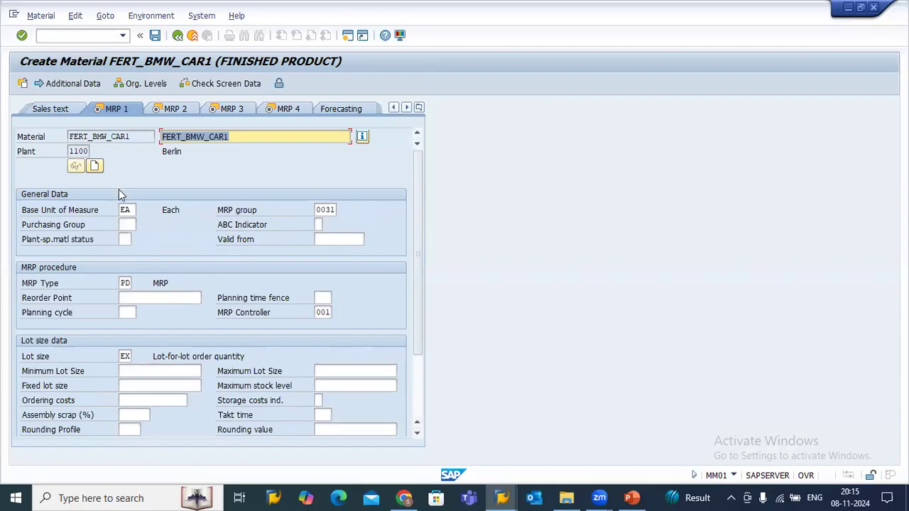
Step: Check the lot size, planning cycle and purchasing group fields on MRP 1 and continue to MRP 2
left_click(126, 356)
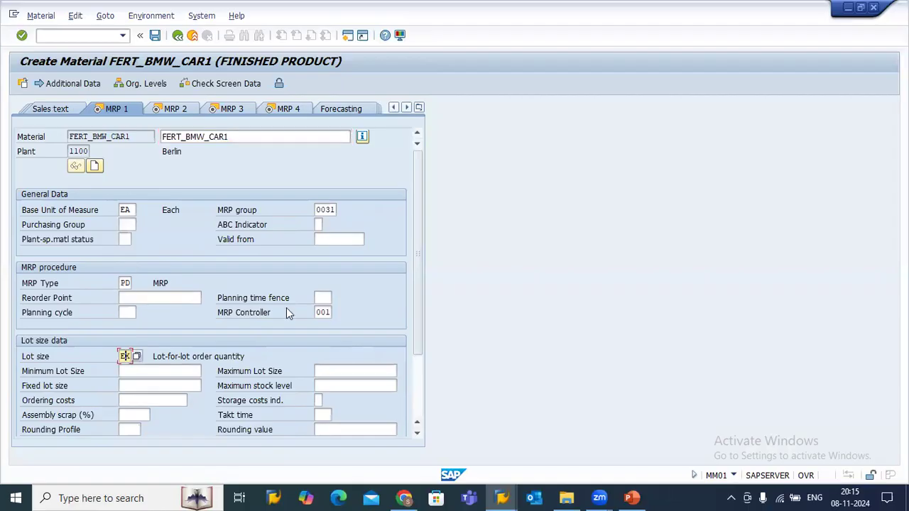
left_click(132, 314)
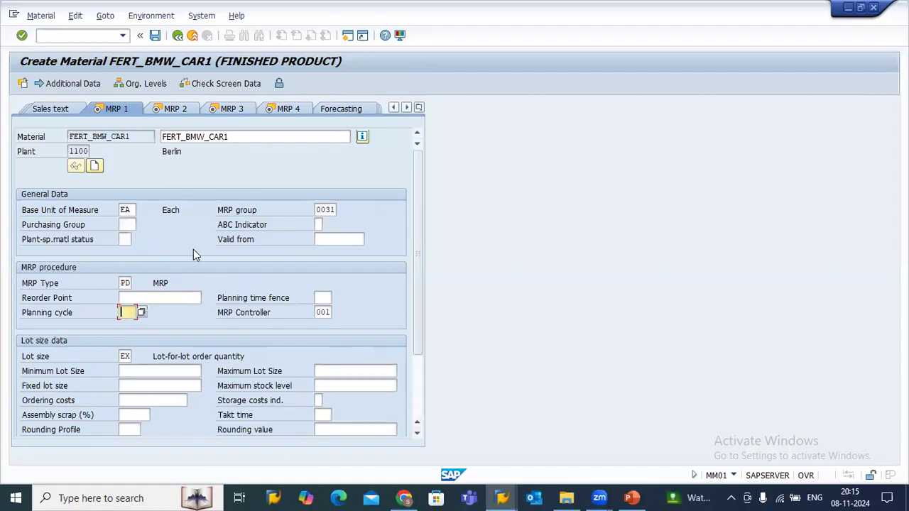
left_click(131, 224)
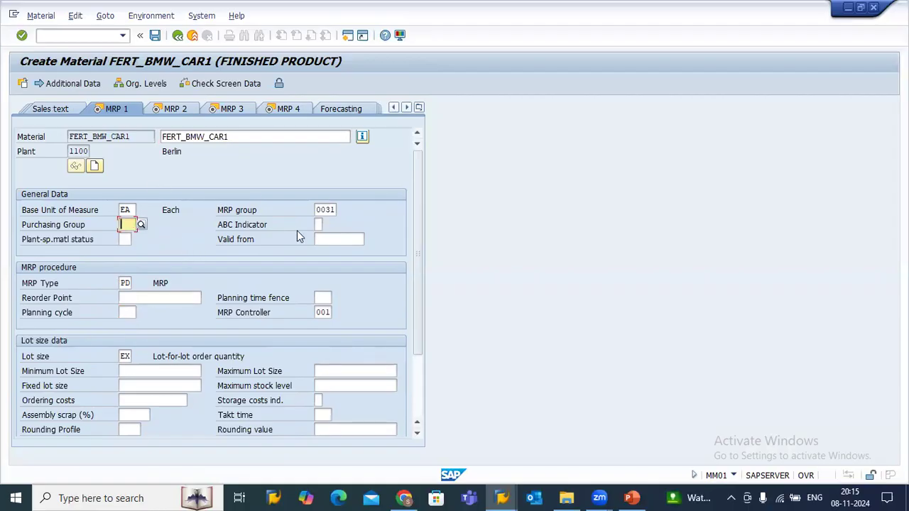
left_click(182, 356)
key("Return")
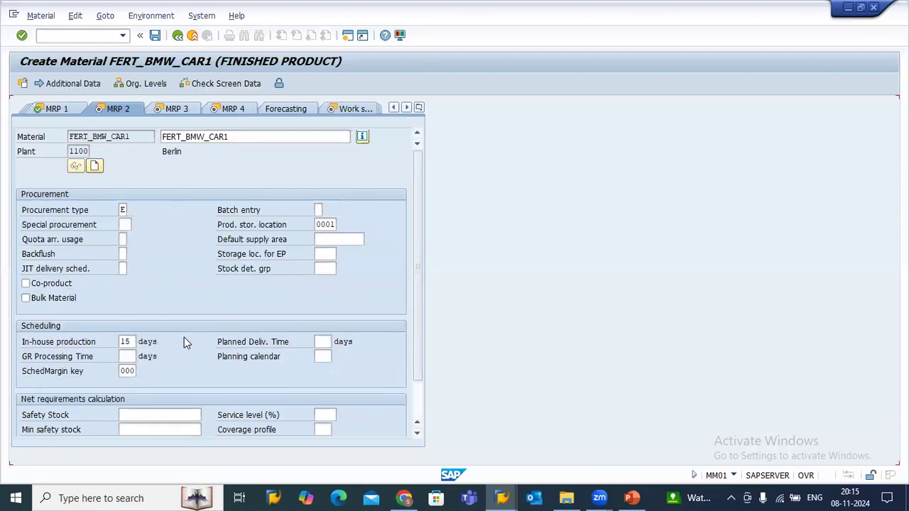
Step: Accept the copied data from MRP 2 through work scheduling and plant data, up to Warehouse Mgmt 2
key("Return")
key("Return")
key("Return")
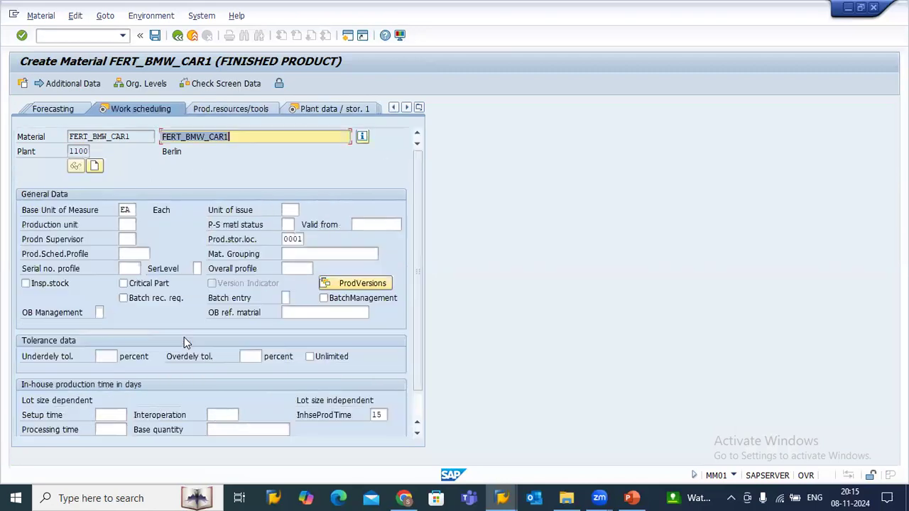
key("Return")
key("Return")
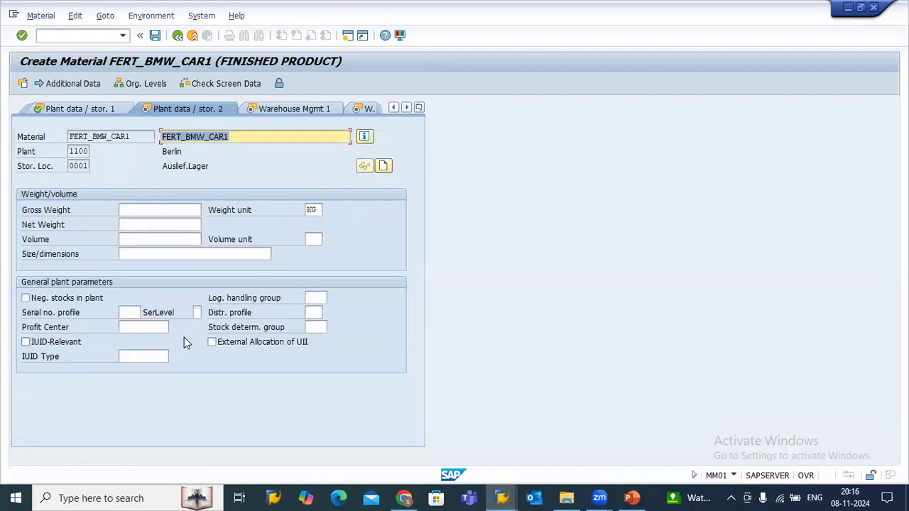
key("Return")
key("Return")
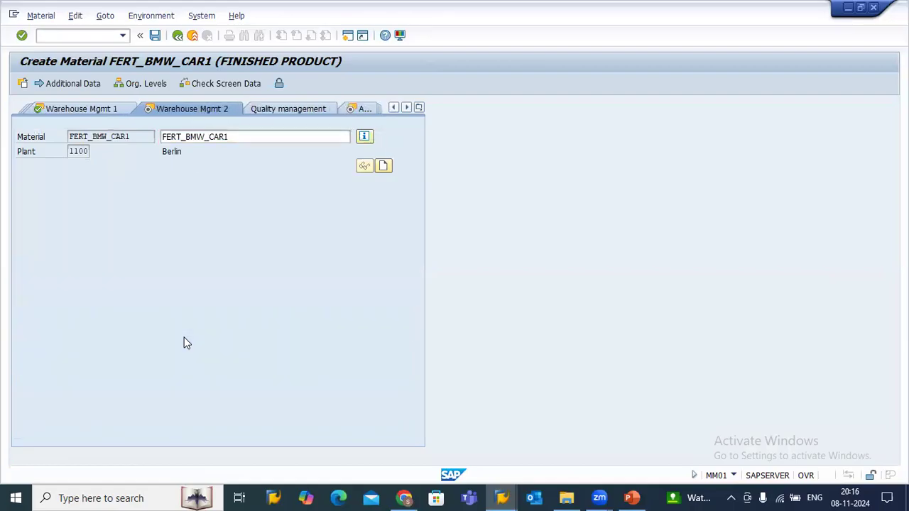
Step: Accept the accounting data with price control S and no standard price, and proceed through Costing 1 to Costing 2
key("Return")
key("Return")
key("Return")
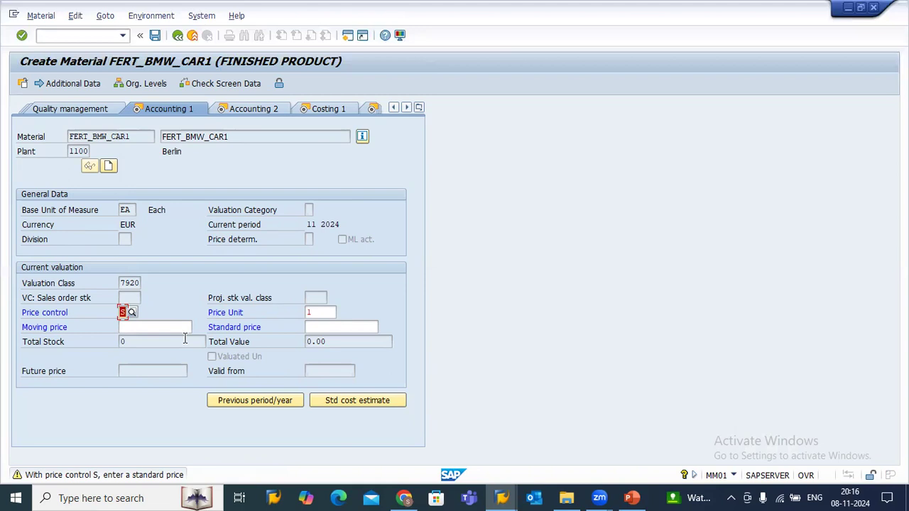
key("Return")
key("Return")
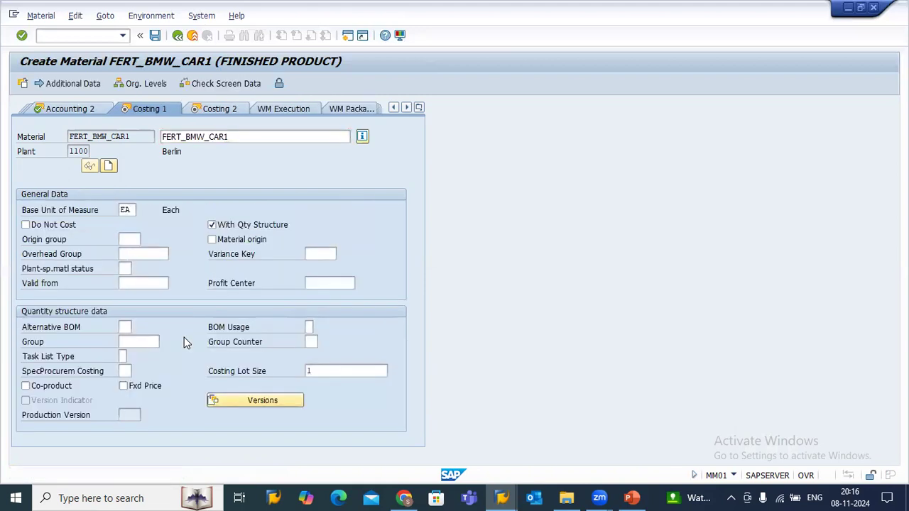
key("Return")
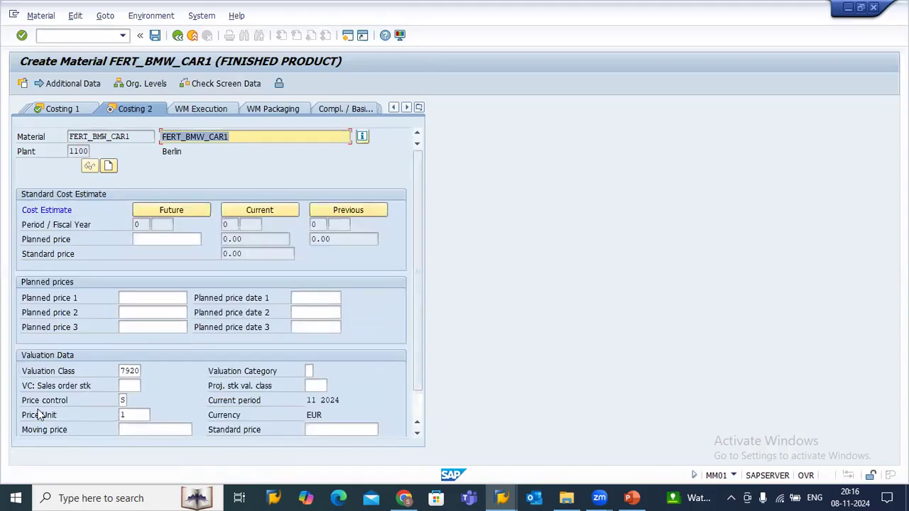
Step: Accept the Costing 2 data and save the new material FERT_BMW_CAR1
left_click(174, 375)
key("Return")
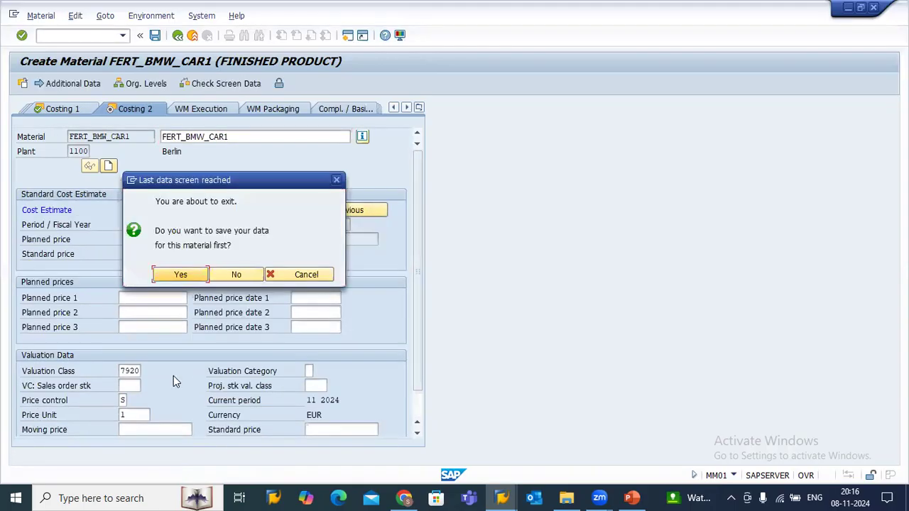
left_click(179, 278)
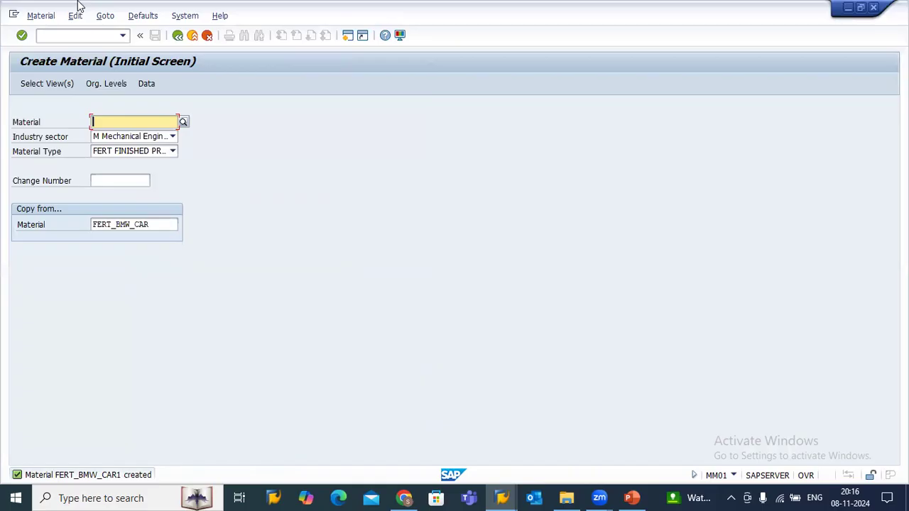
Step: Open material FERT_BMW_CAR1 for immediate change with the preselected views
left_click(45, 16)
mouse_move(65, 61)
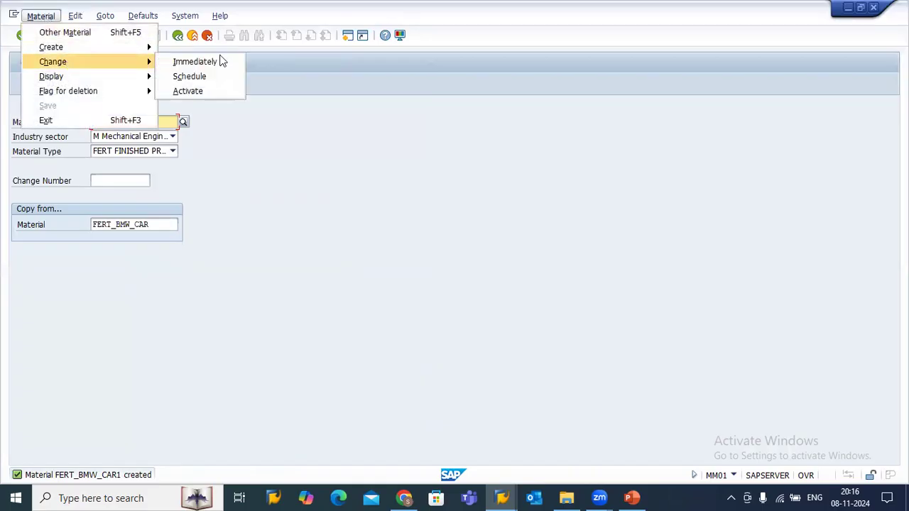
left_click(224, 61)
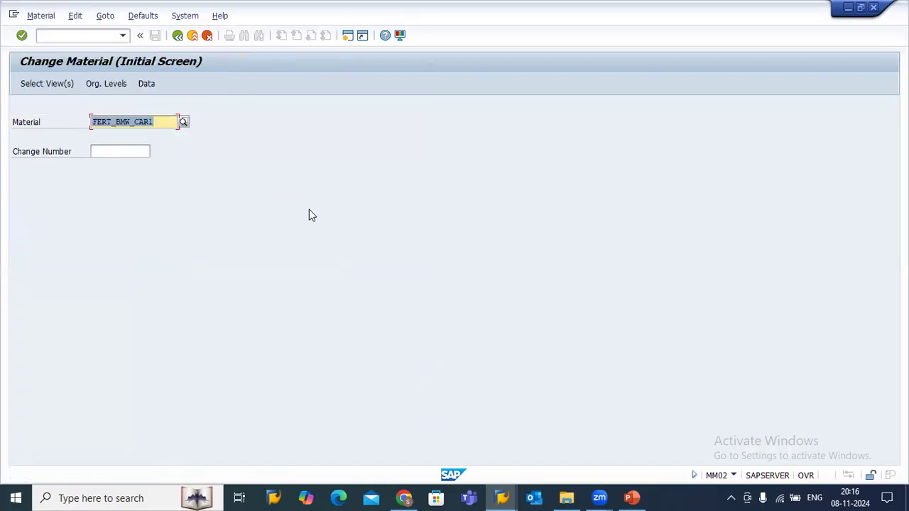
key("Return")
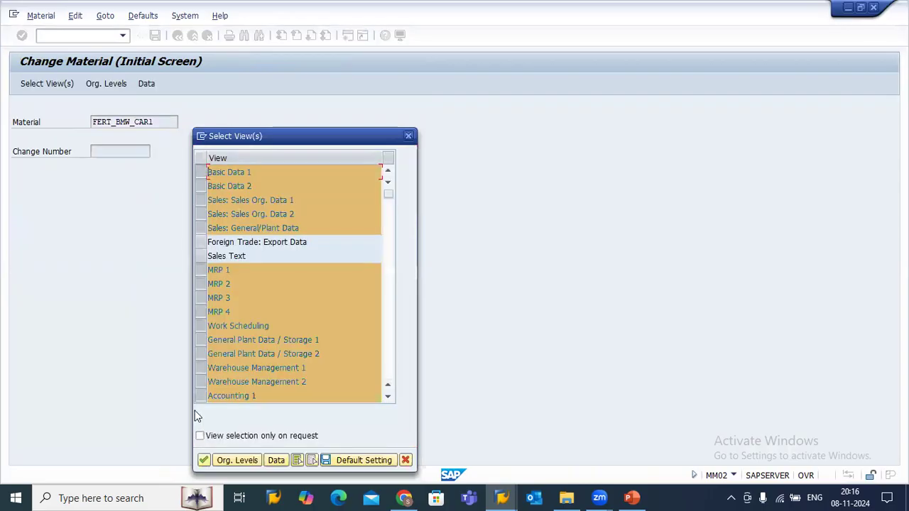
left_click(204, 460)
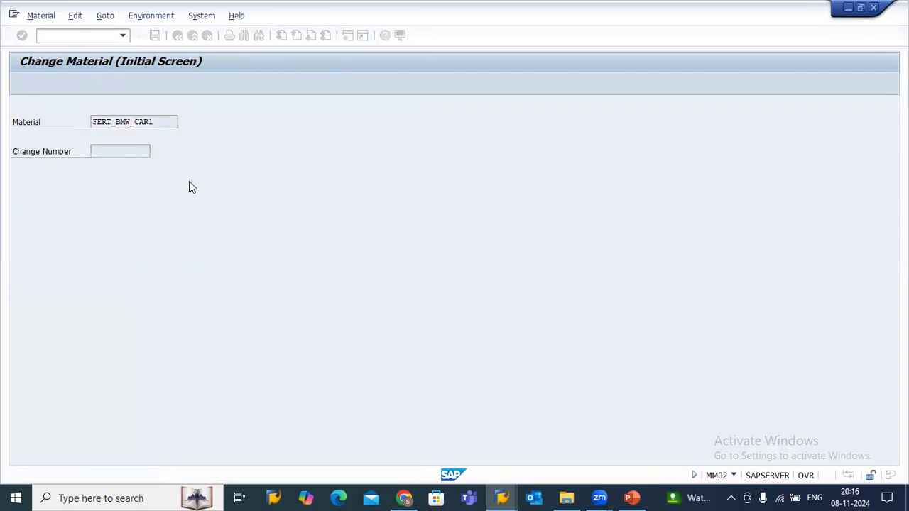
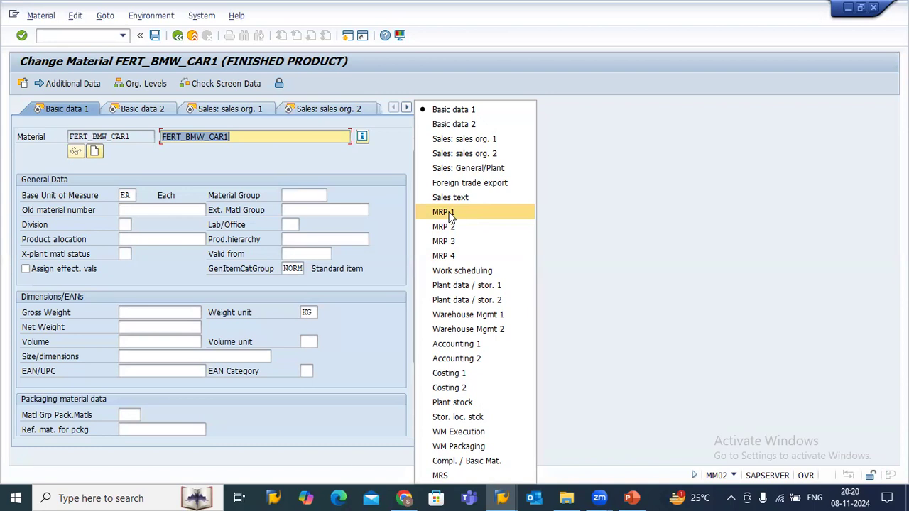
left_click(396, 231)
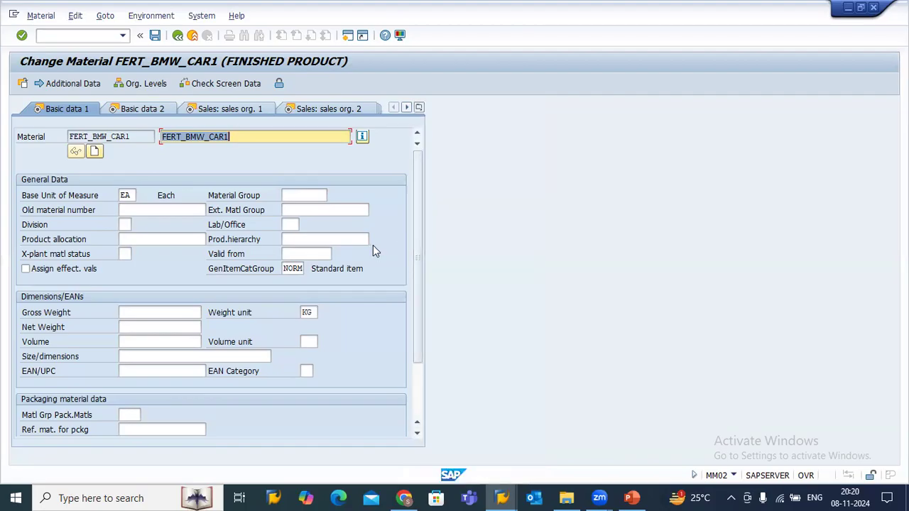
key("alt+Tab")
key("alt+Tab")
left_click(415, 111)
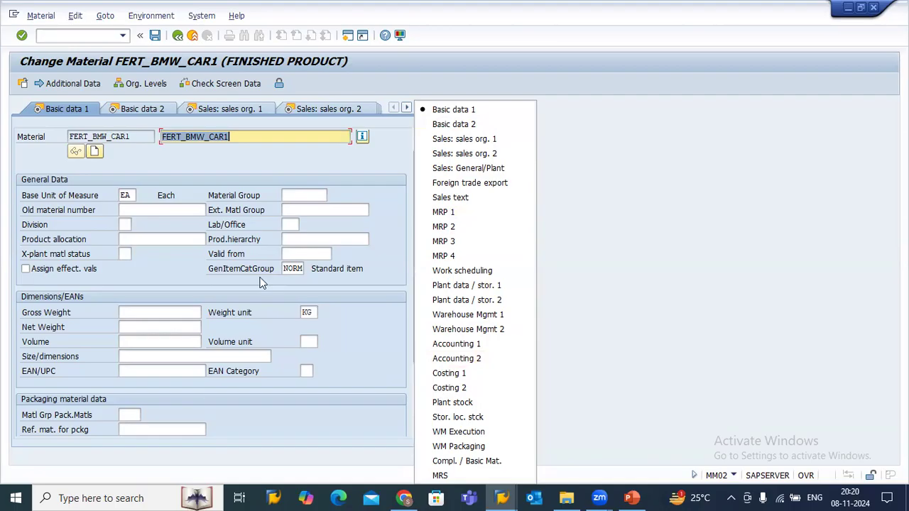
left_click_drag(131, 135, 22, 145)
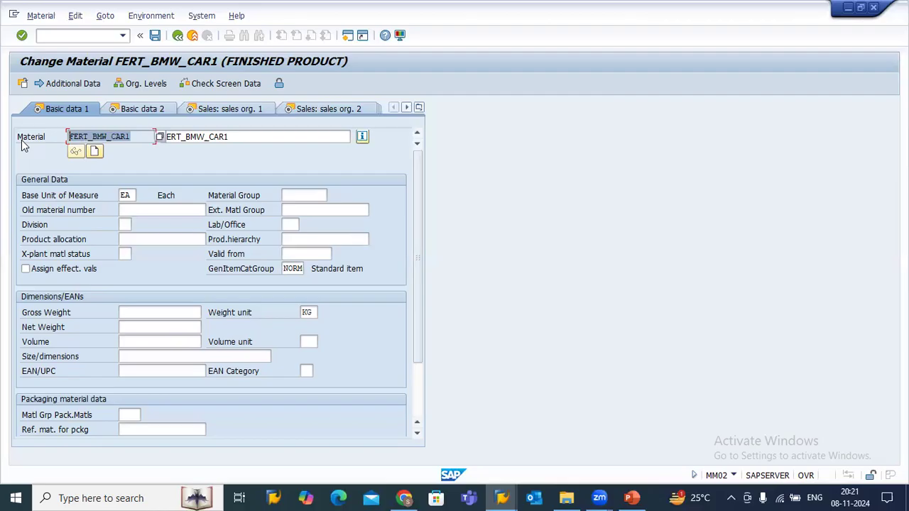
Step: Go to the MRP 1 view of FERT_BMW_CAR1 and examine the Reorder Point, Minimum Lot Size and Maximum Lot Size fields
left_click(419, 108)
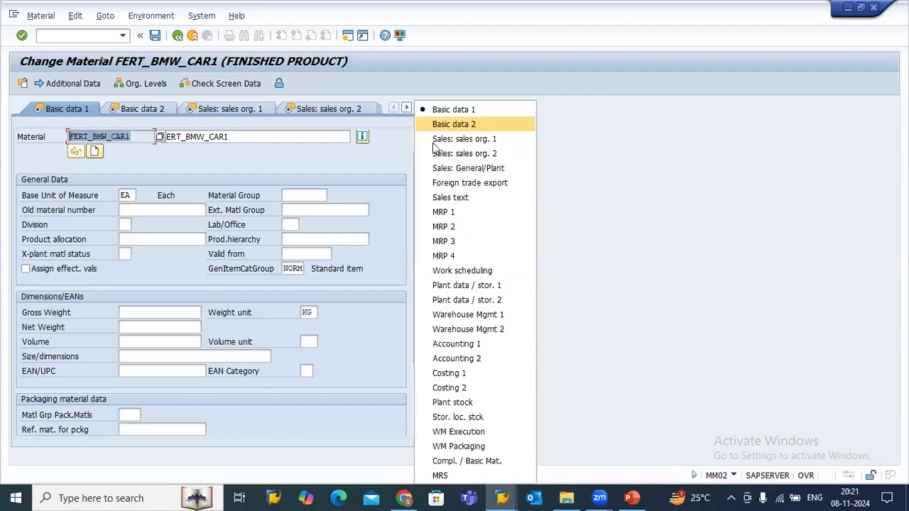
left_click(446, 209)
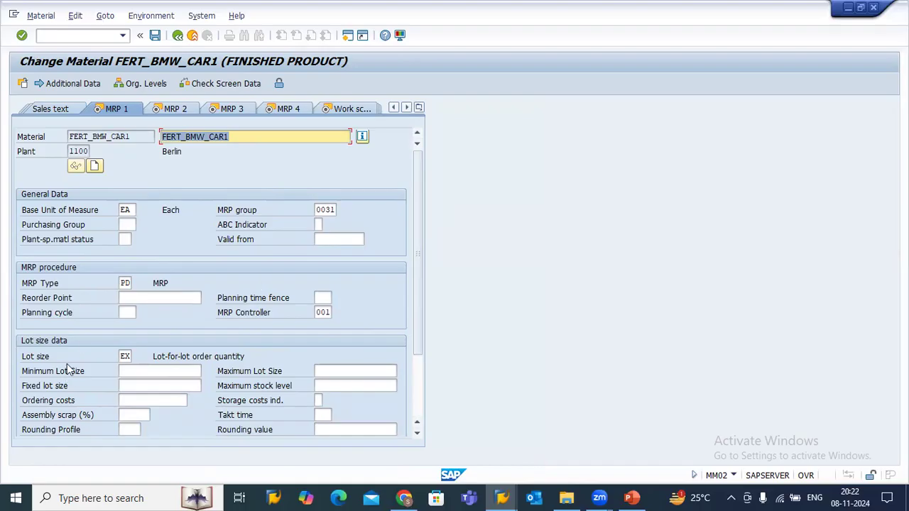
left_click(126, 296)
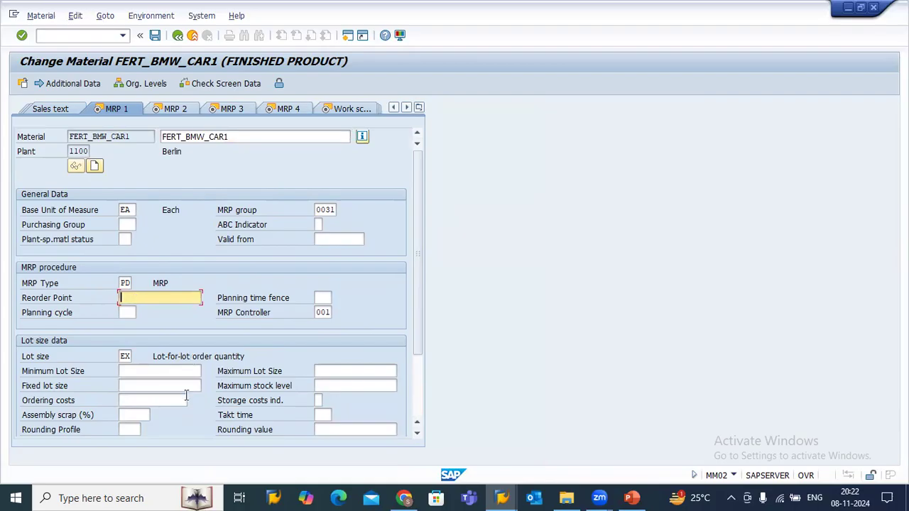
left_click(133, 371)
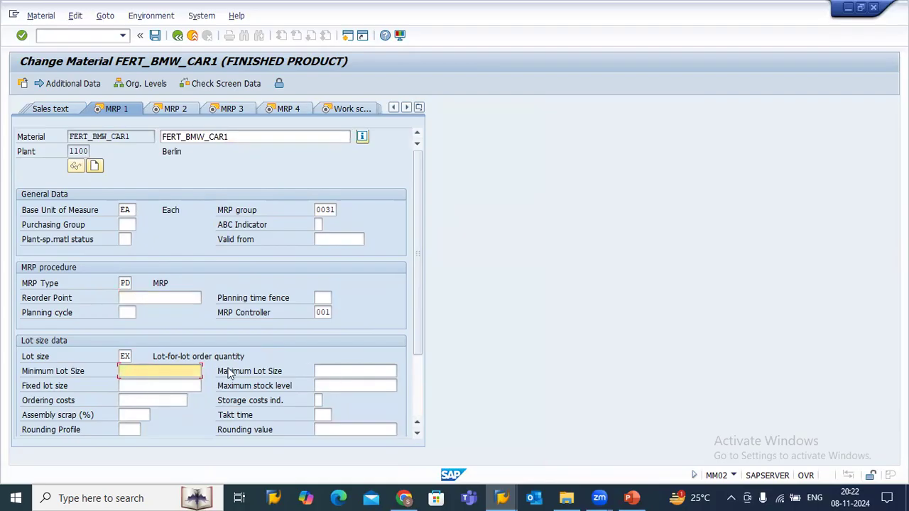
left_click(328, 369)
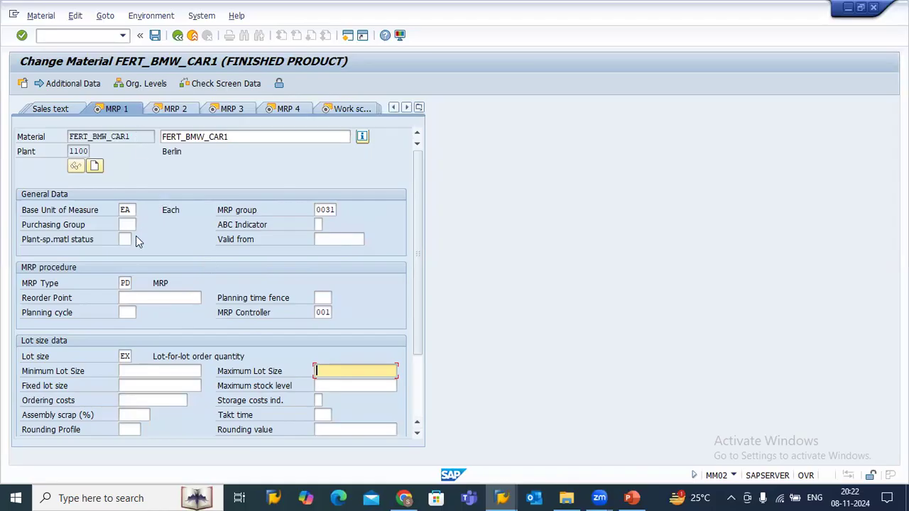
Step: Review the MRP 2 view, the Consumption mode field on MRP 3, and the MRP 4 view of the material
left_click(172, 111)
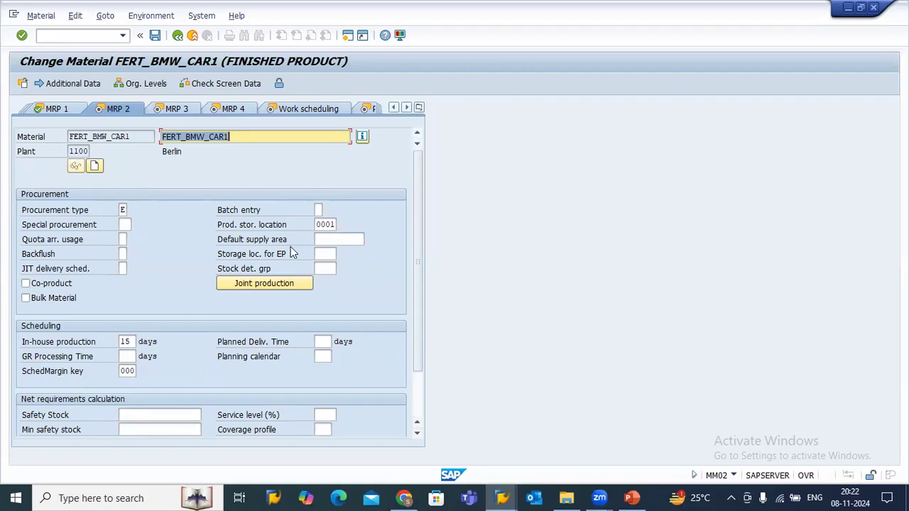
left_click(179, 113)
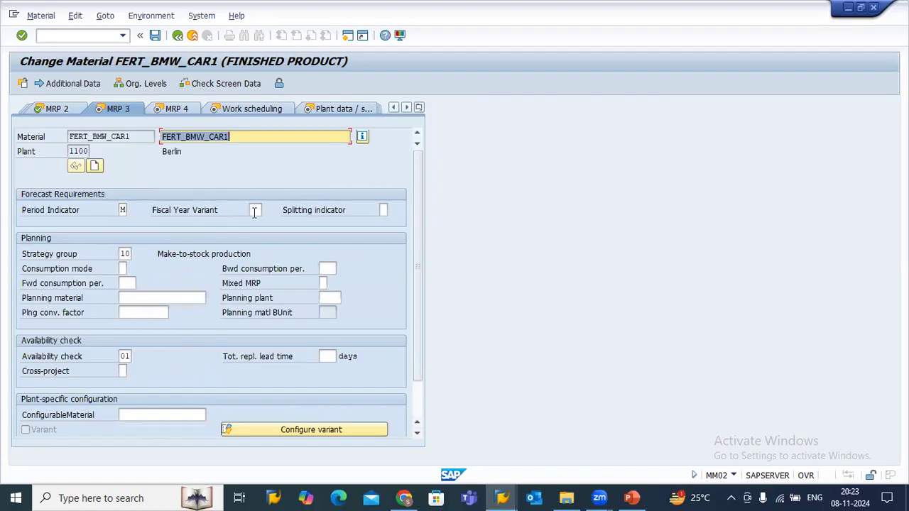
left_click(123, 269)
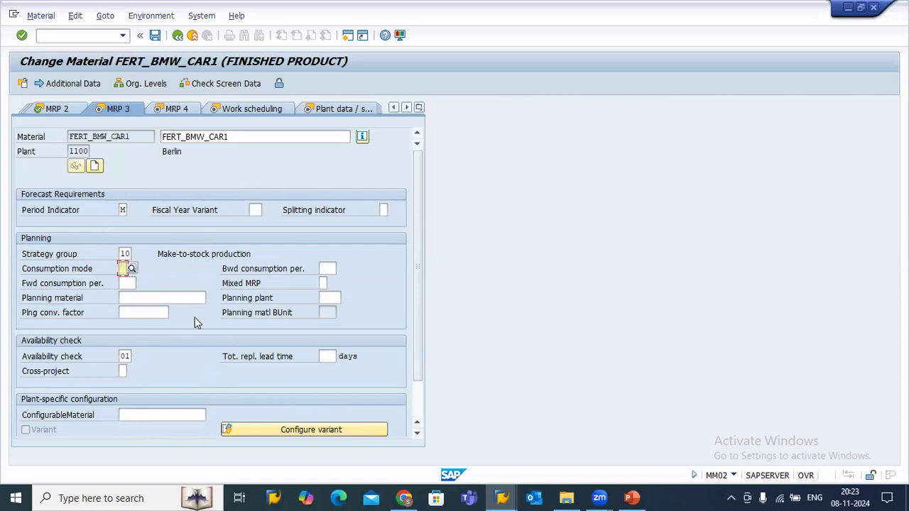
left_click(169, 113)
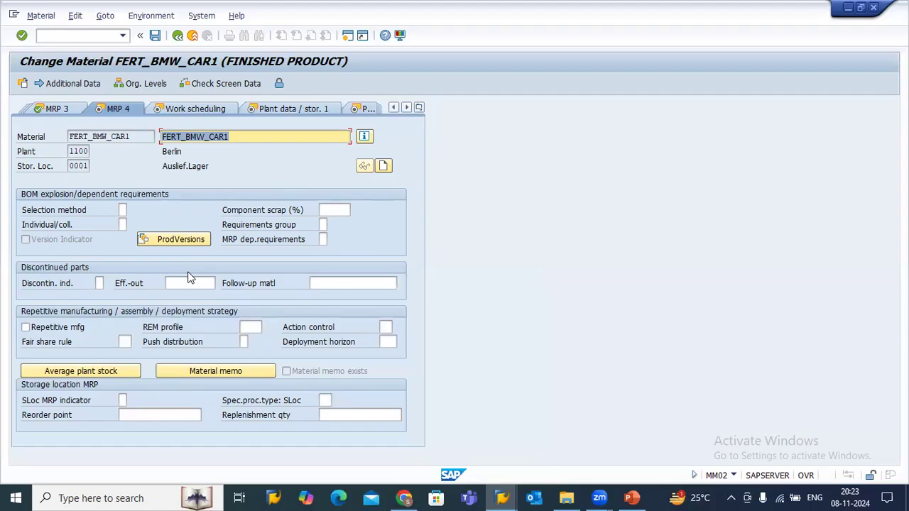
Step: Start transaction MMD1 for creating an MRP profile from the SAP Easy Access screen of another session
left_click(502, 497)
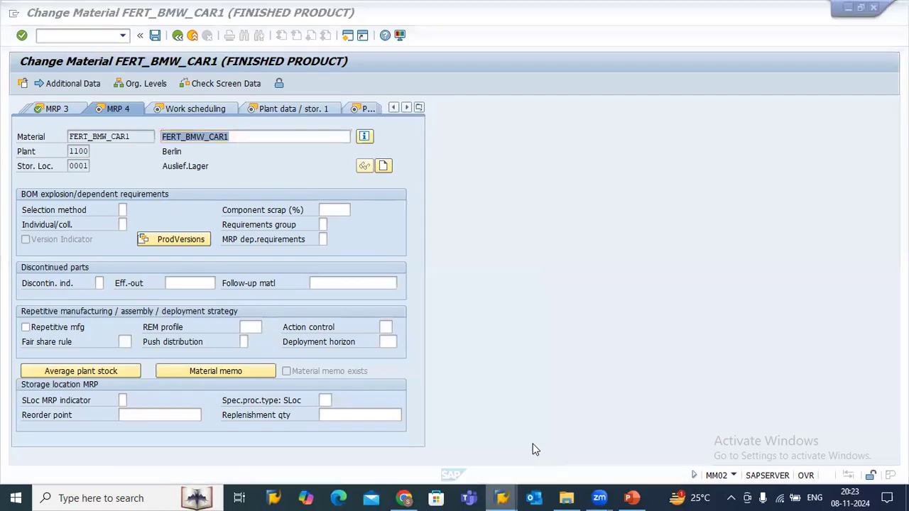
left_click(534, 449)
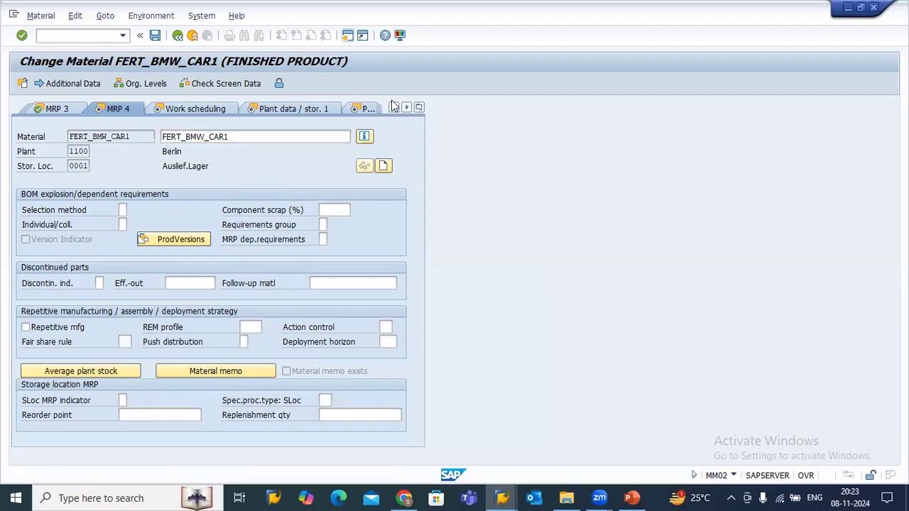
key("F3")
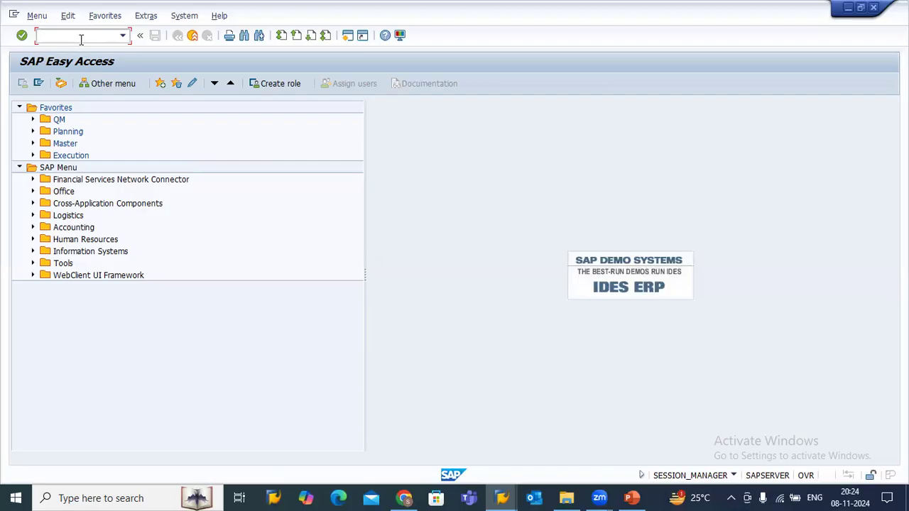
type("mmd1")
key("Return")
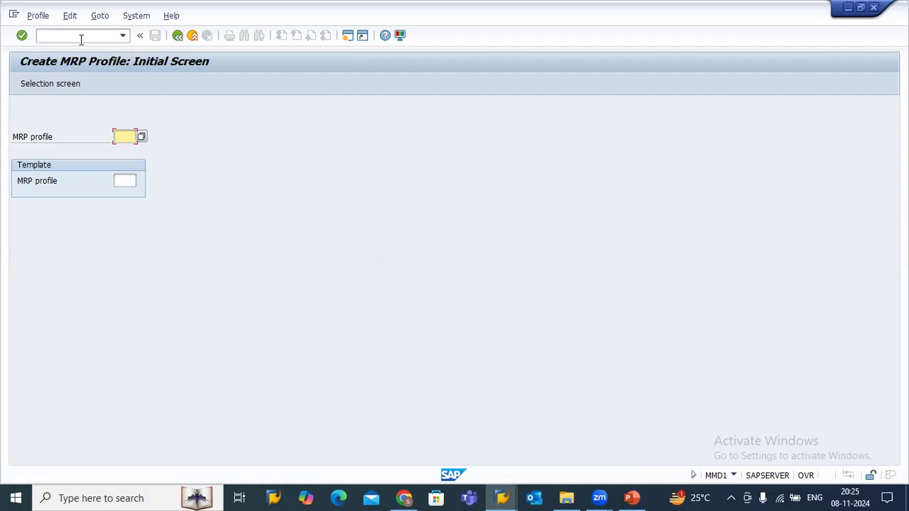
Step: Start a new MRP profile with the key SG01 and name it "SG01 Profile"
type("SG01")
key("Return")
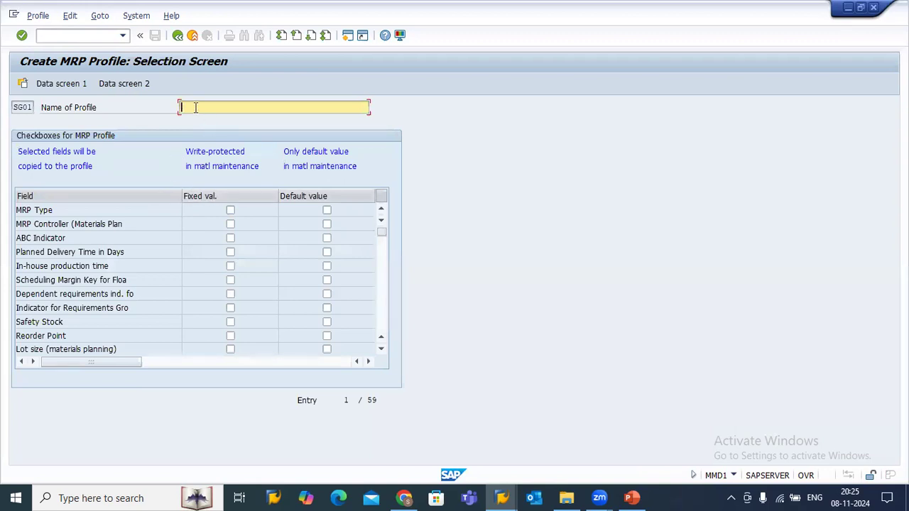
type("SG01")
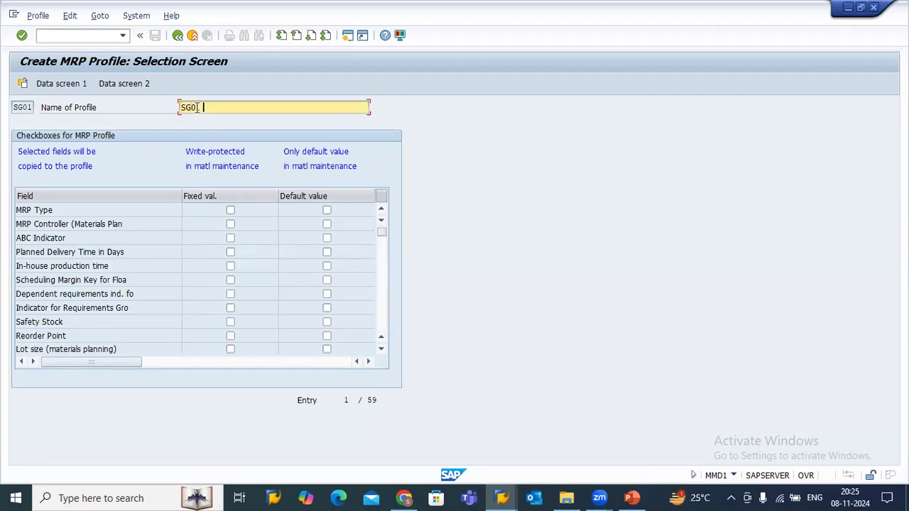
type(" Profile")
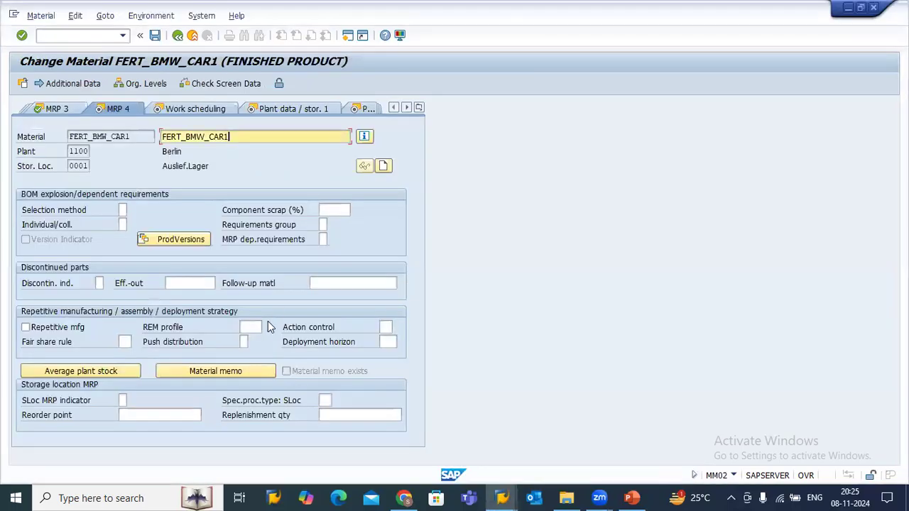
Step: Check the MRP 1 fields of FERT_BMW_CAR1, and make MRP Type a fixed value of PD in profile SG01
left_click(419, 108)
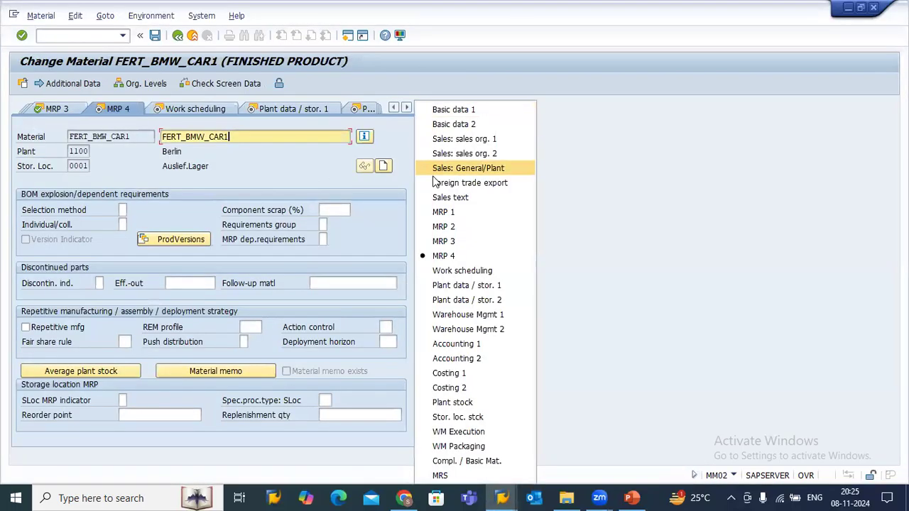
left_click(439, 211)
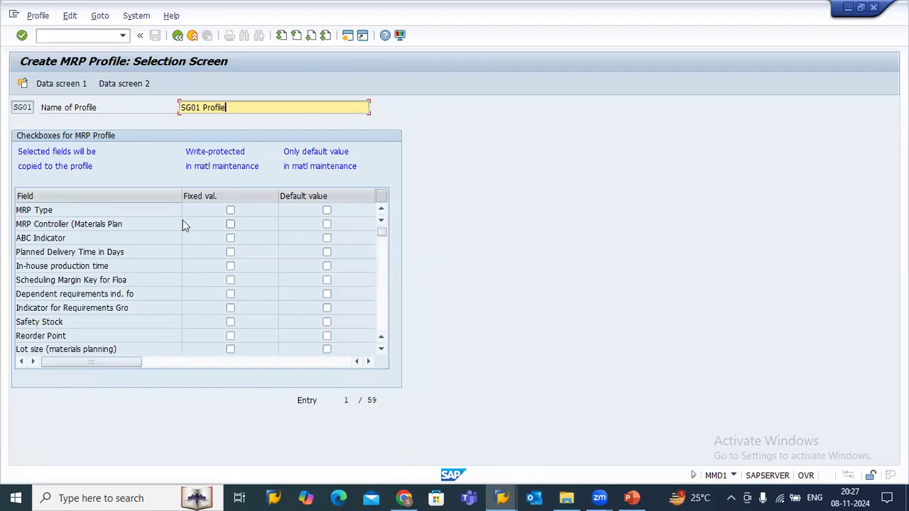
left_click(230, 212)
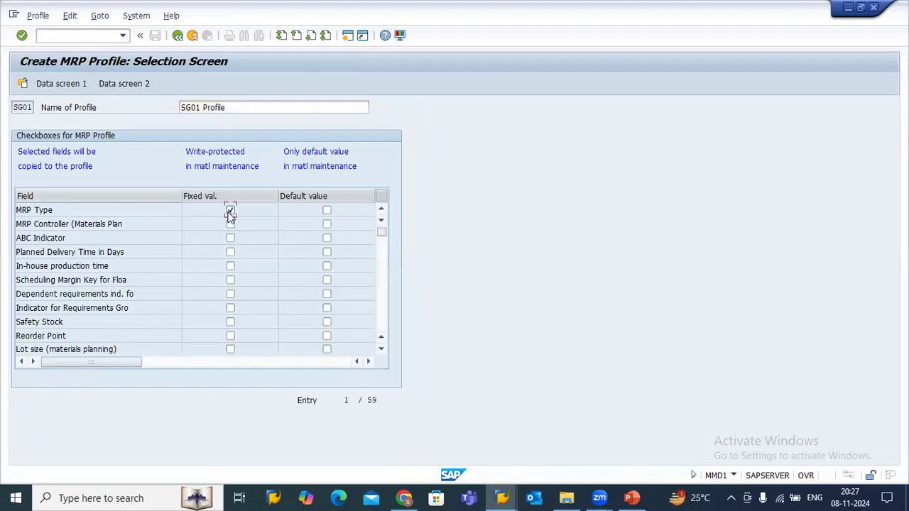
left_click(67, 85)
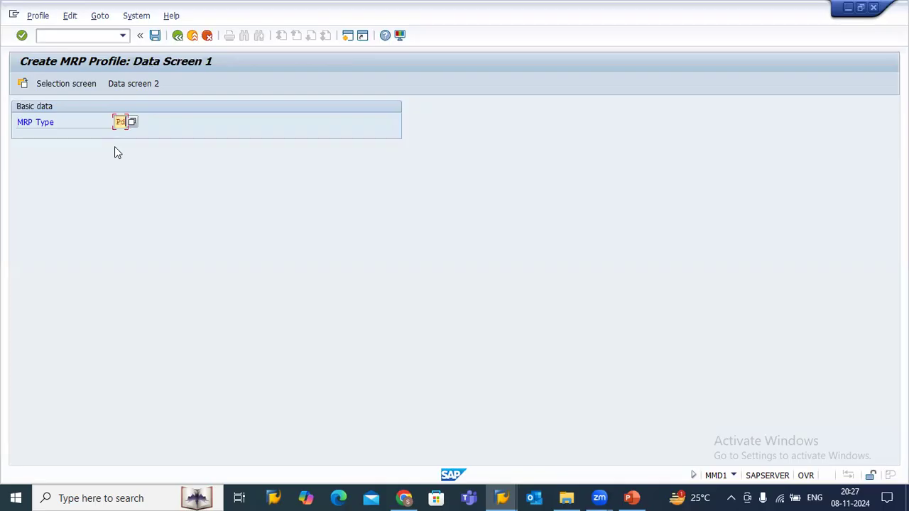
key("Return")
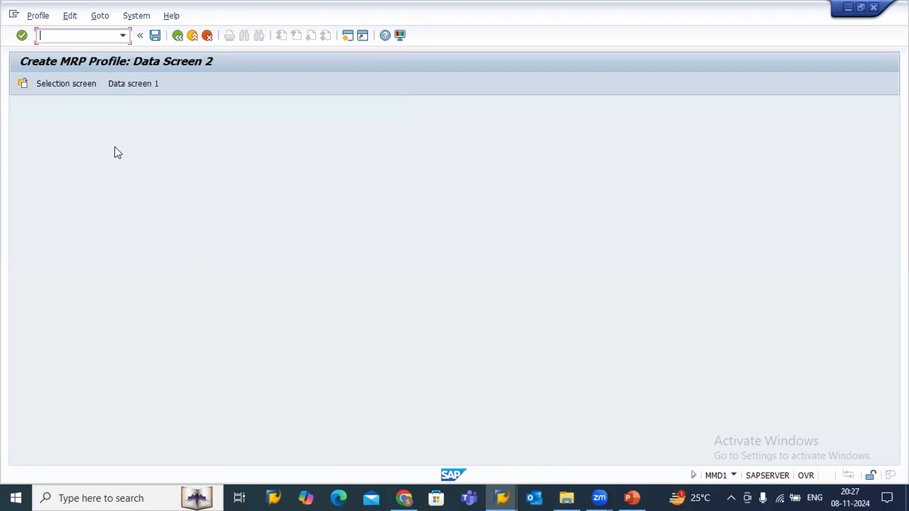
Step: Mark MRP Controller as a fixed value in profile SG01 and enter its controller code on data screen 1
left_click(73, 88)
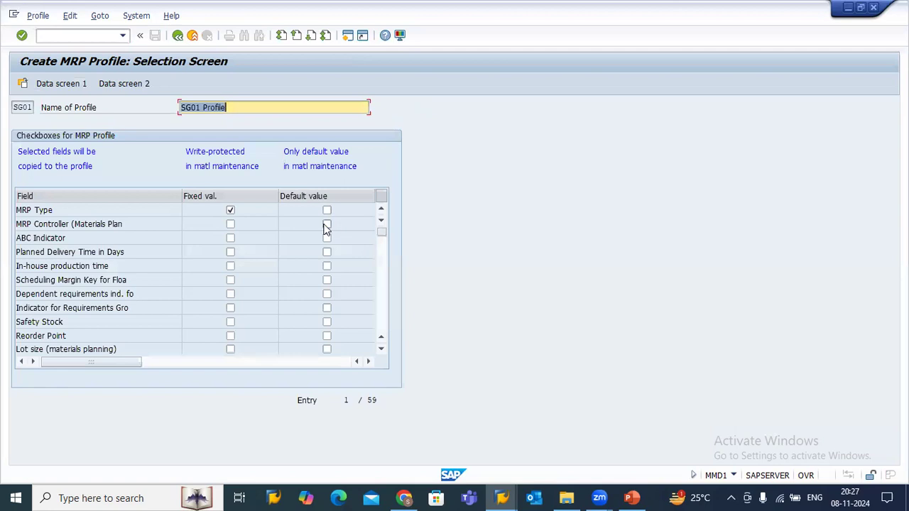
left_click(232, 226)
left_click(66, 85)
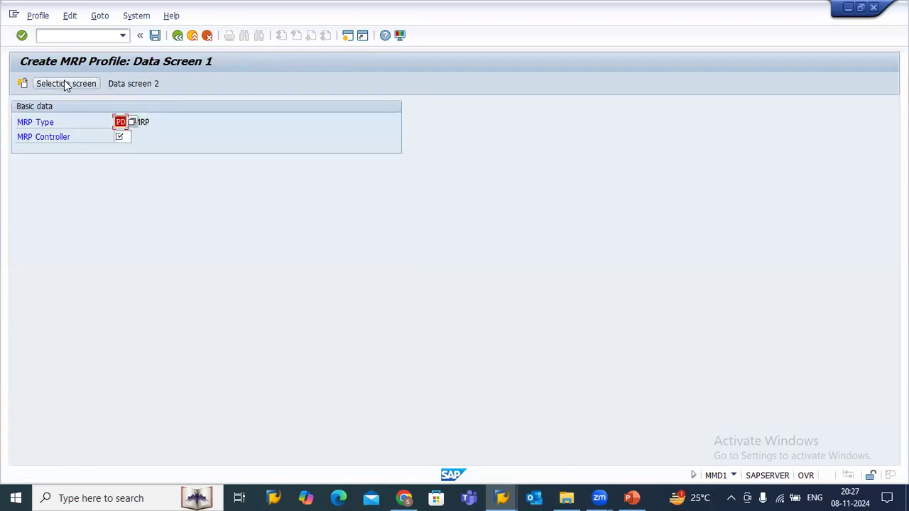
left_click(126, 137)
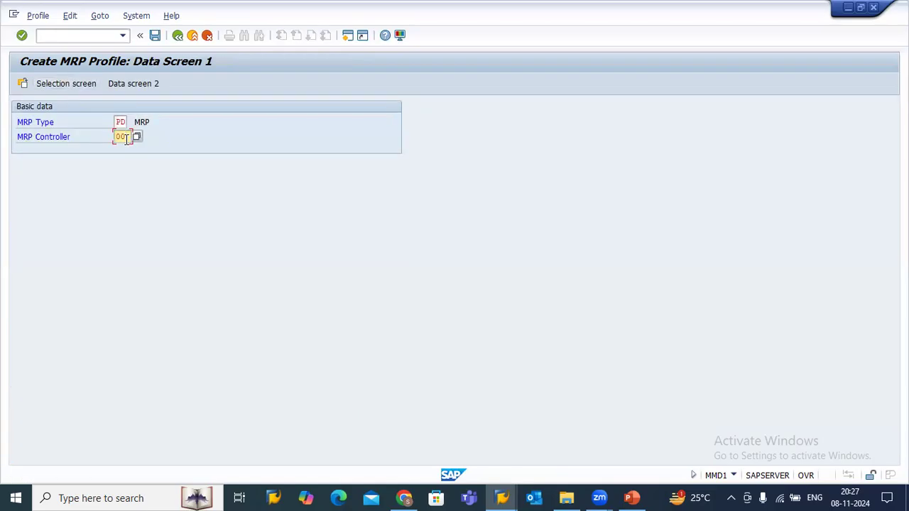
key("Return")
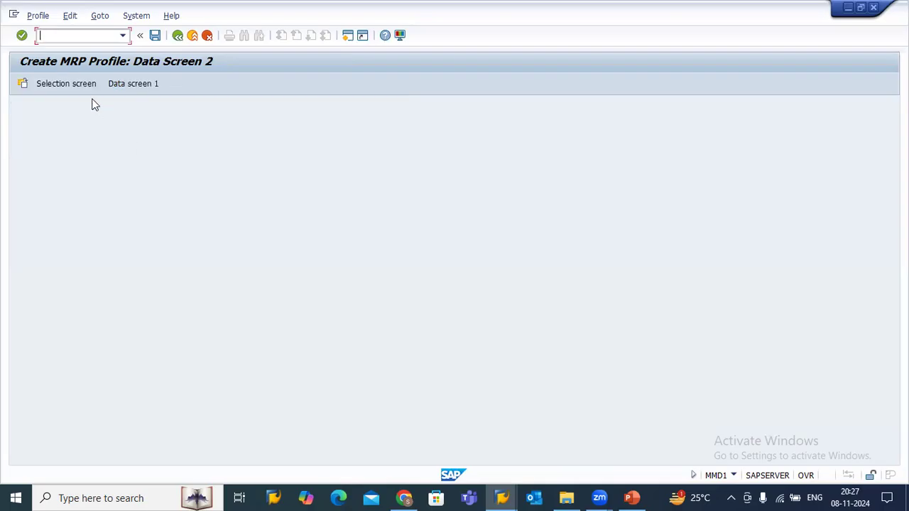
Step: Mark In-house production time as a default value in profile SG01 and set it to 20 on data screen 1
left_click(81, 86)
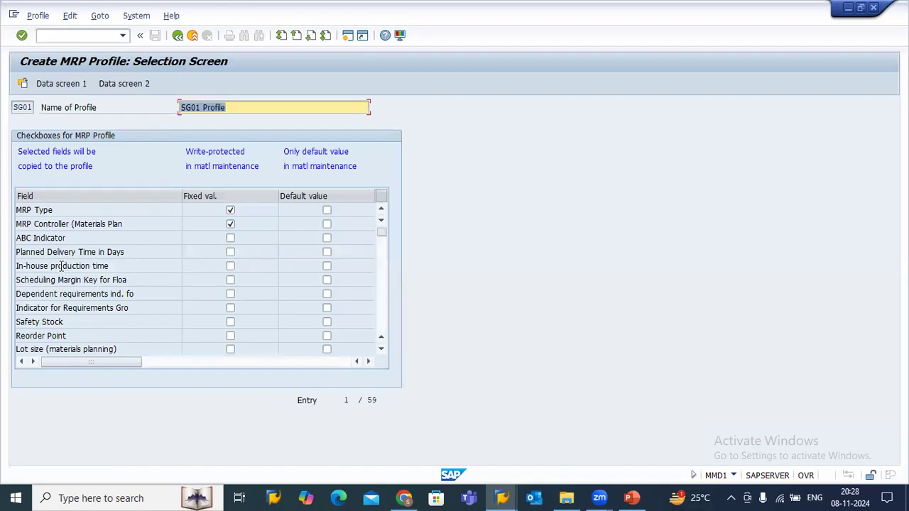
left_click(127, 266)
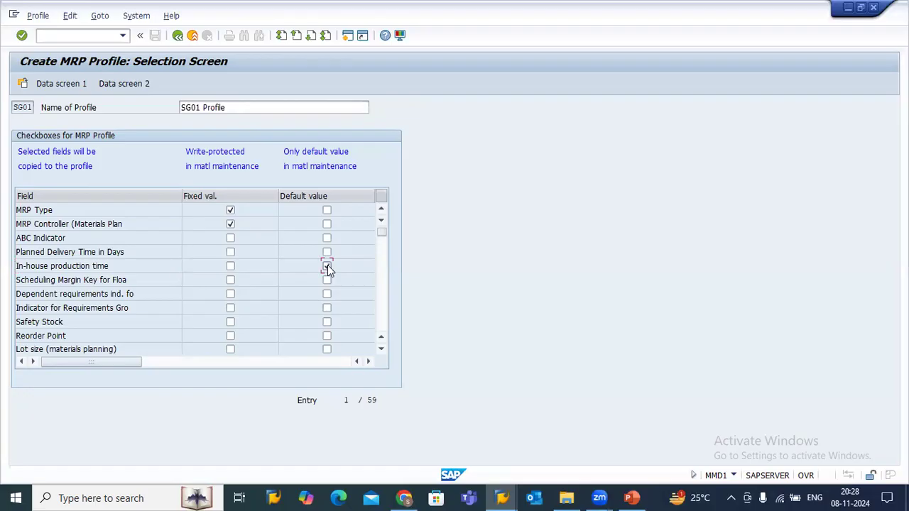
left_click(62, 83)
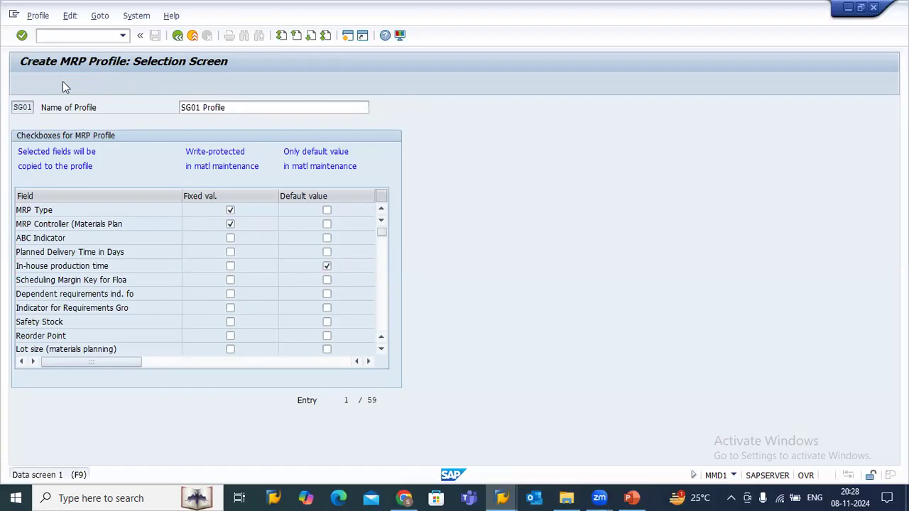
left_click(314, 152)
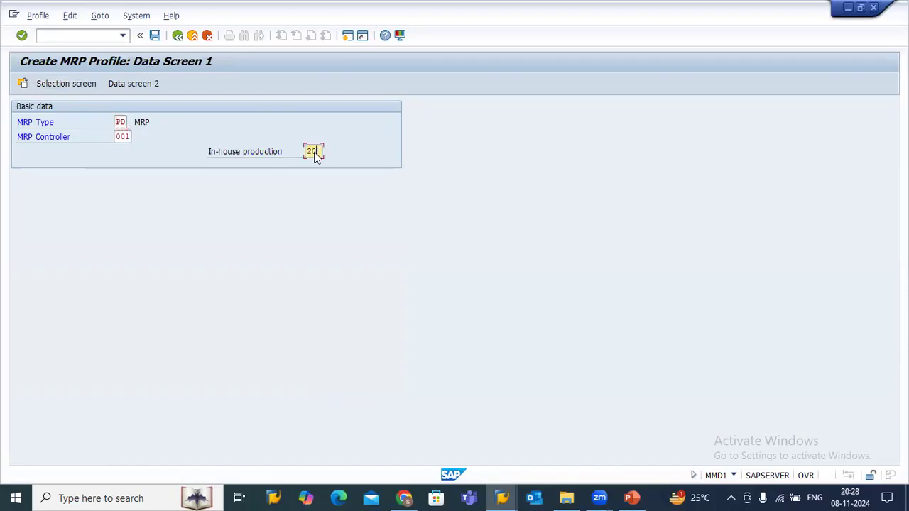
key("Return")
Step: Mark the Scheduling Margin Key as a default value in profile SG01 and set it to 000 on data screen 1
left_click(77, 85)
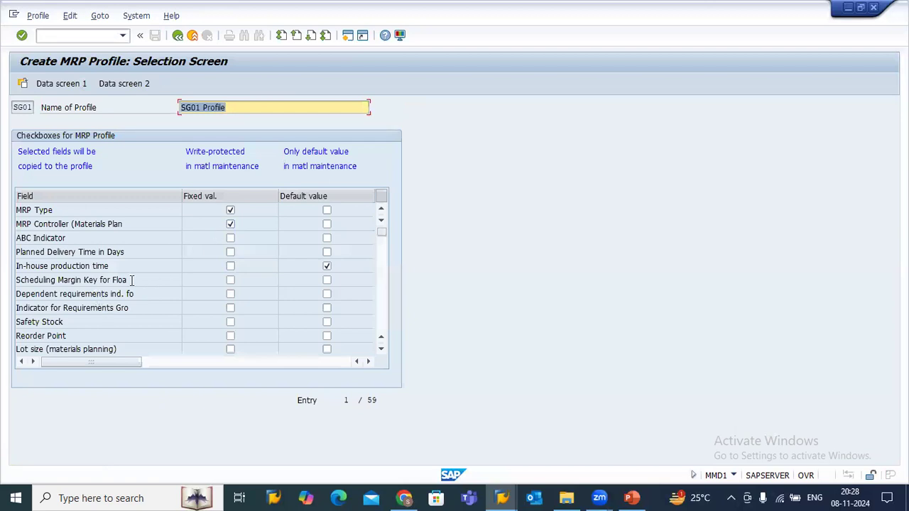
left_click(326, 281)
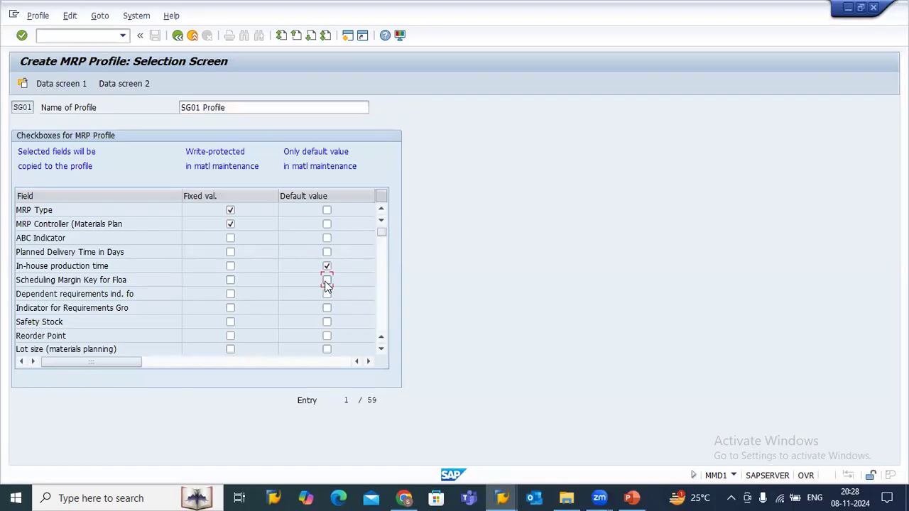
left_click(62, 83)
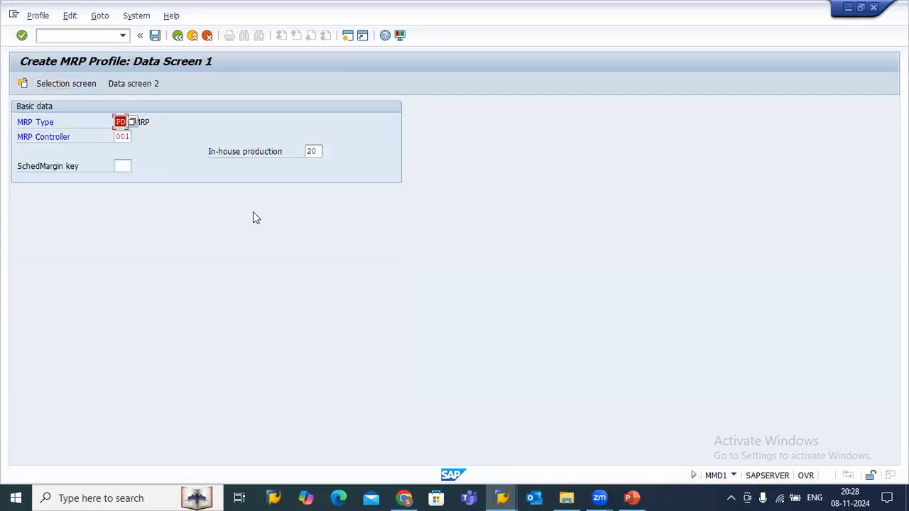
left_click(119, 166)
type("000")
Step: Mark Lot size (materials planning) as a default value in profile SG01 and set it to EX on data screen 1
left_click(67, 82)
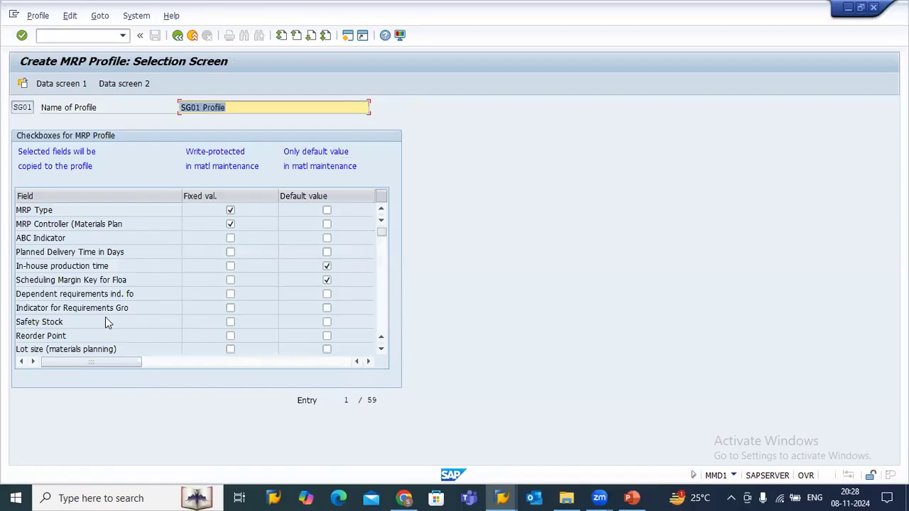
left_click(82, 334)
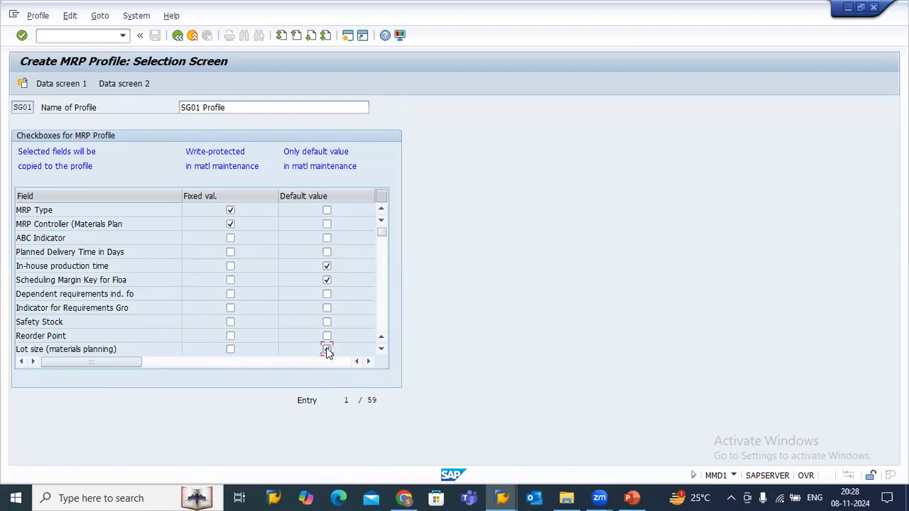
left_click(61, 84)
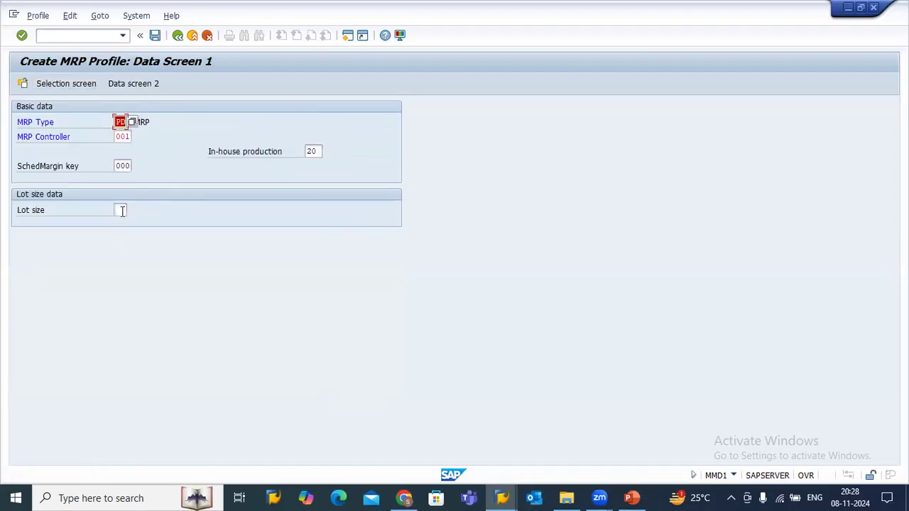
left_click(119, 209)
type("EX")
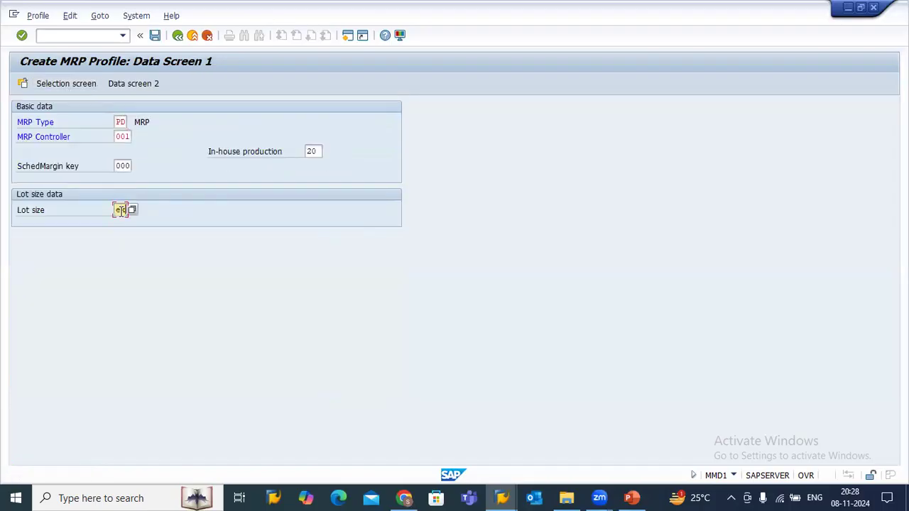
Step: Review the remaining fields available for profile SG01, including Planning time fence, Planning material and MRP Group, and return to the start of the list
left_click(61, 84)
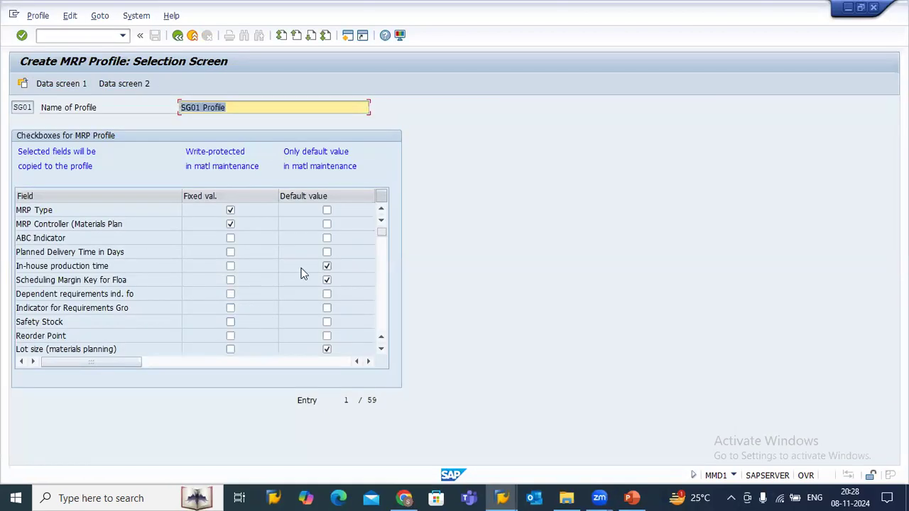
left_click(381, 350)
left_click(381, 350)
left_click(381, 349)
left_click(382, 349)
left_click(382, 349)
left_click(381, 350)
left_click(381, 349)
left_click(382, 349)
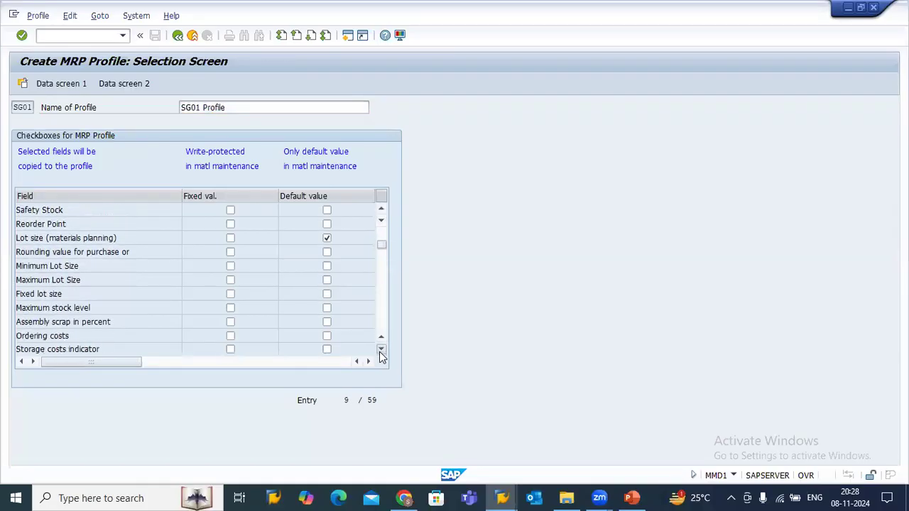
left_click(381, 350)
left_click(382, 350)
left_click(381, 349)
left_click(382, 350)
left_click(381, 349)
left_click(381, 349)
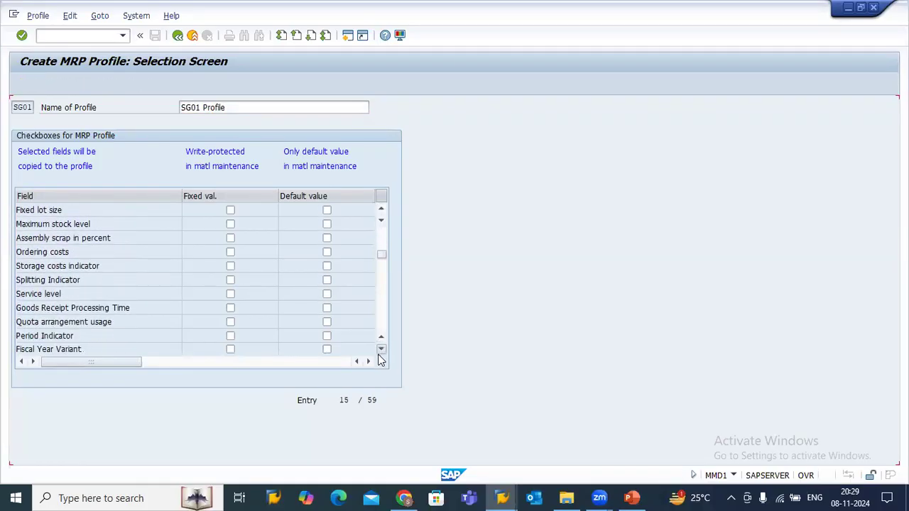
left_click(381, 349)
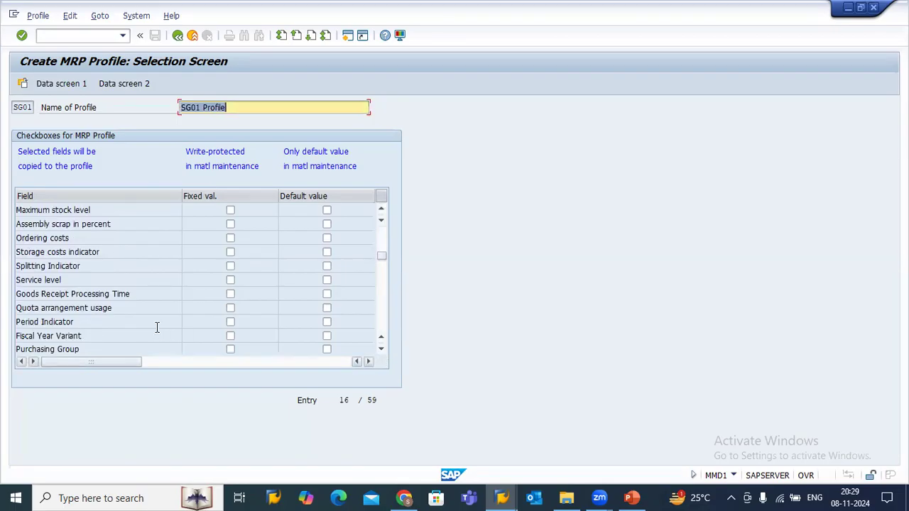
left_click(382, 352)
left_click(381, 349)
left_click(382, 350)
left_click(381, 349)
left_click(381, 350)
left_click(382, 349)
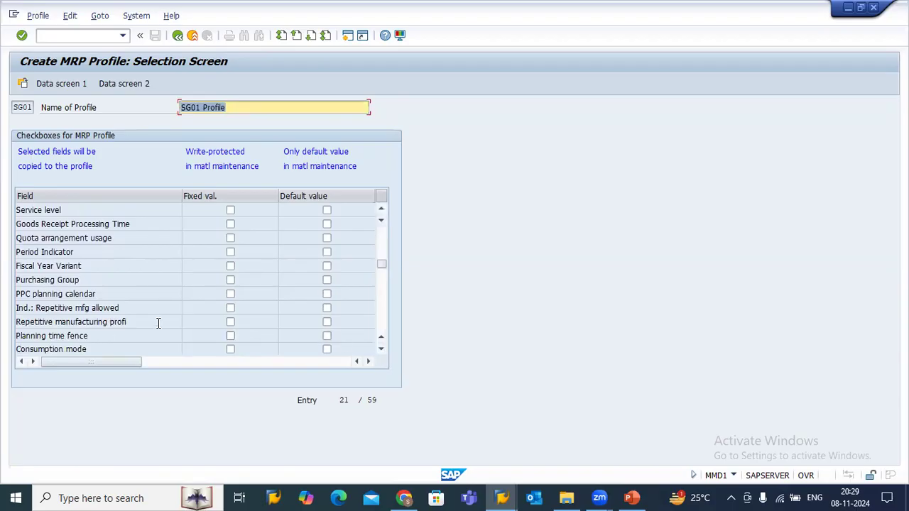
left_click(363, 337)
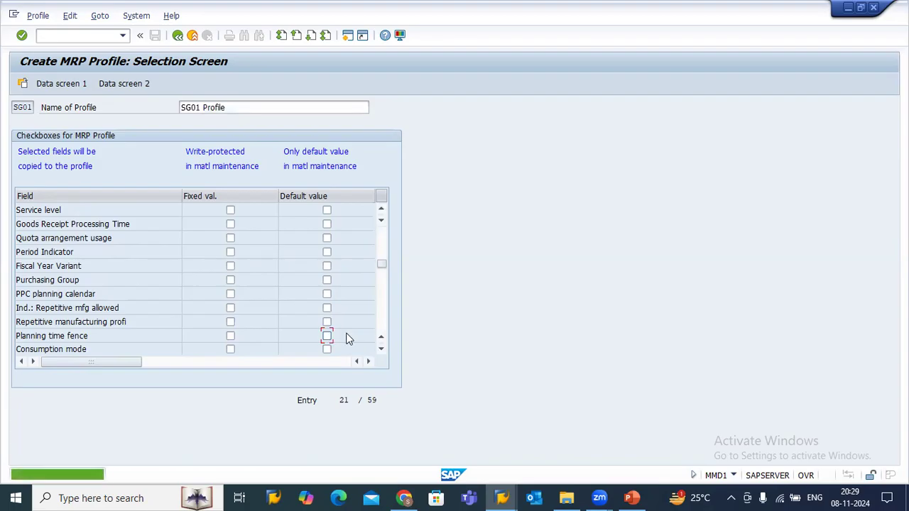
left_click(384, 321)
left_click_drag(96, 321, 4, 323)
left_click_drag(95, 308, 12, 314)
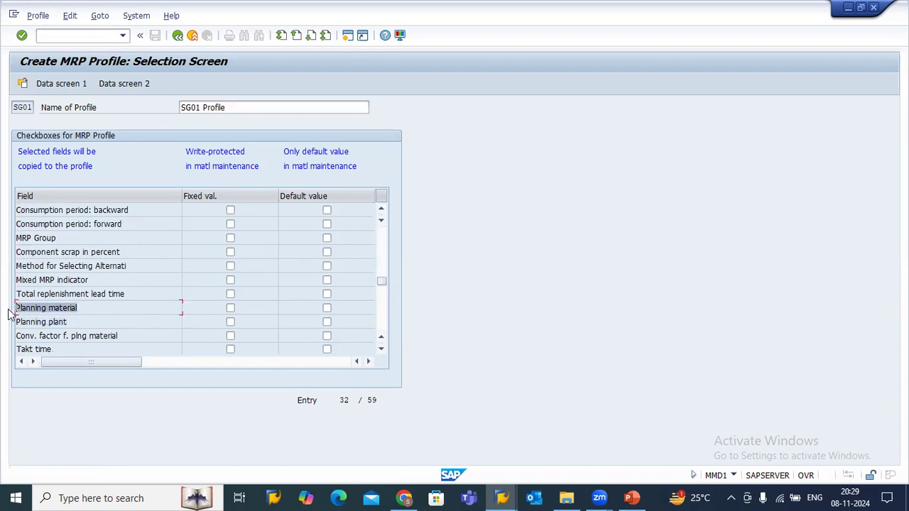
left_click_drag(64, 238, 5, 245)
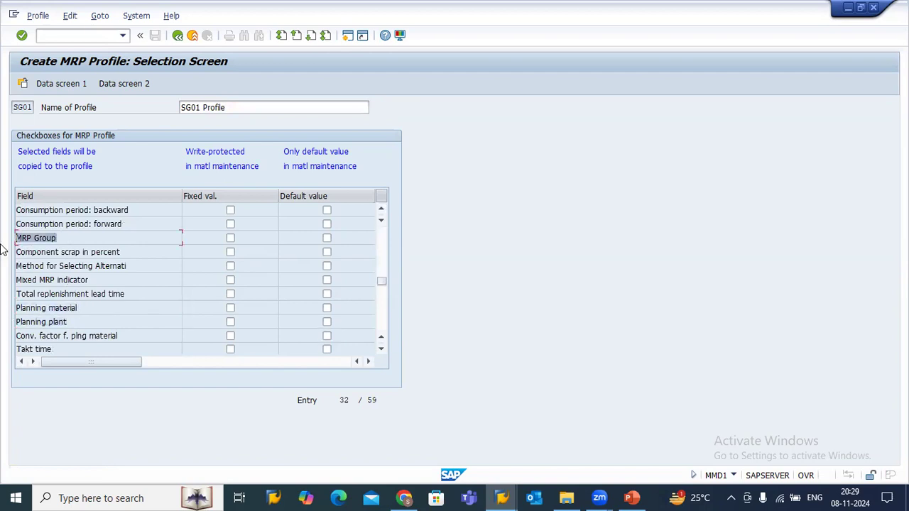
left_click(90, 250)
left_click_drag(381, 280, 380, 223)
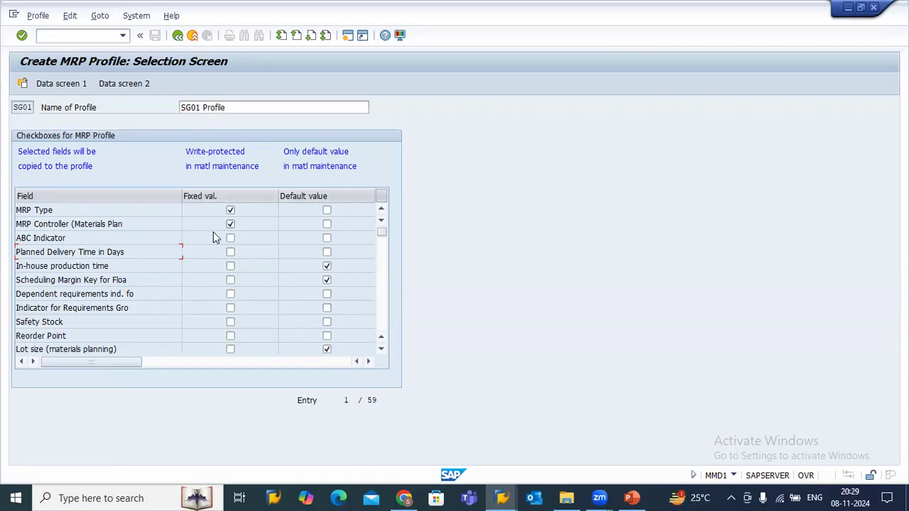
left_click(229, 210)
Step: Capture the MRP profile selection screen with its fixed and default value checkboxes in Snipping Tool, and minimize the snip
left_click(90, 497)
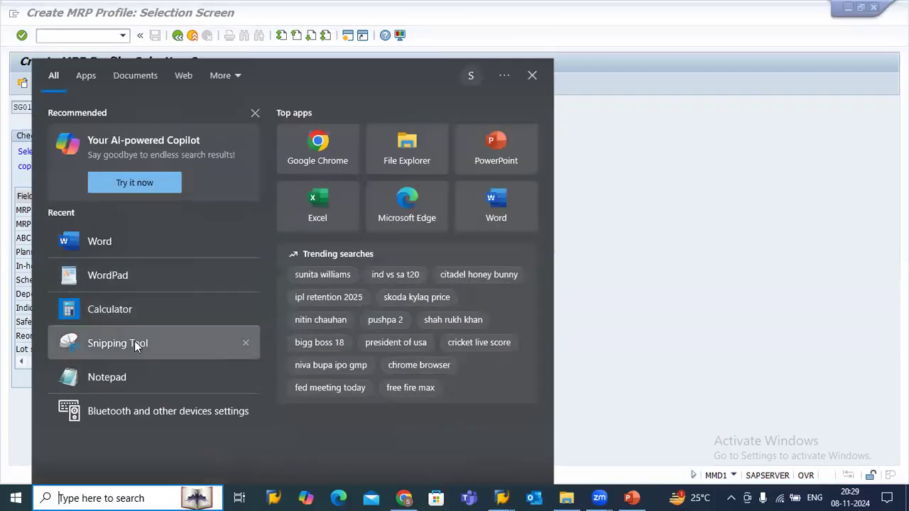
left_click(125, 345)
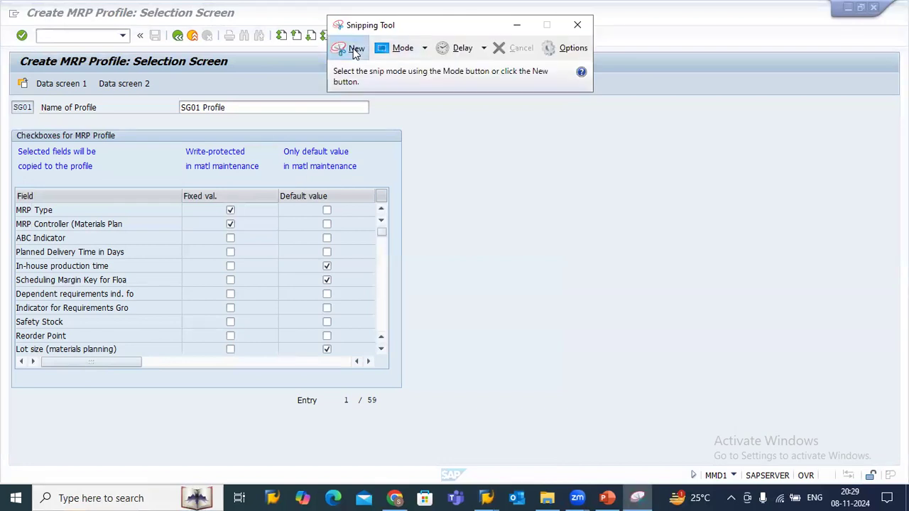
left_click(356, 49)
left_click_drag(2, 5, 439, 412)
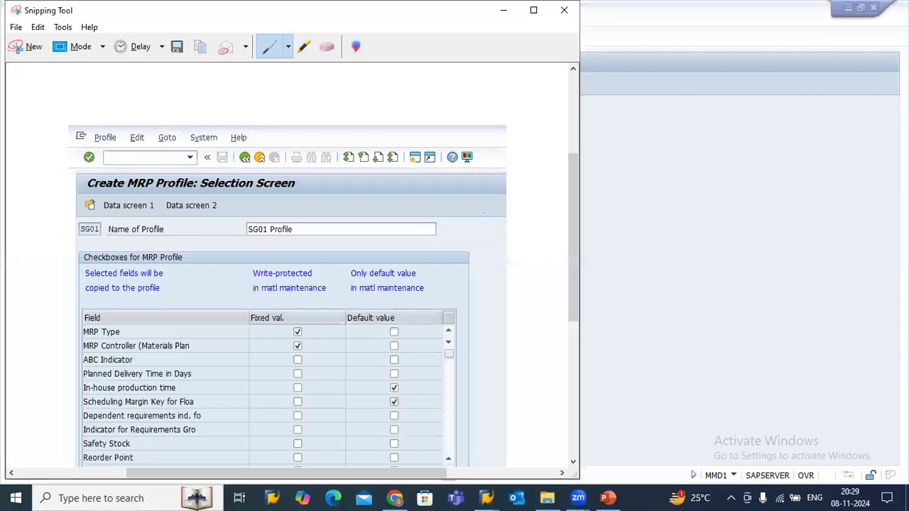
left_click(502, 13)
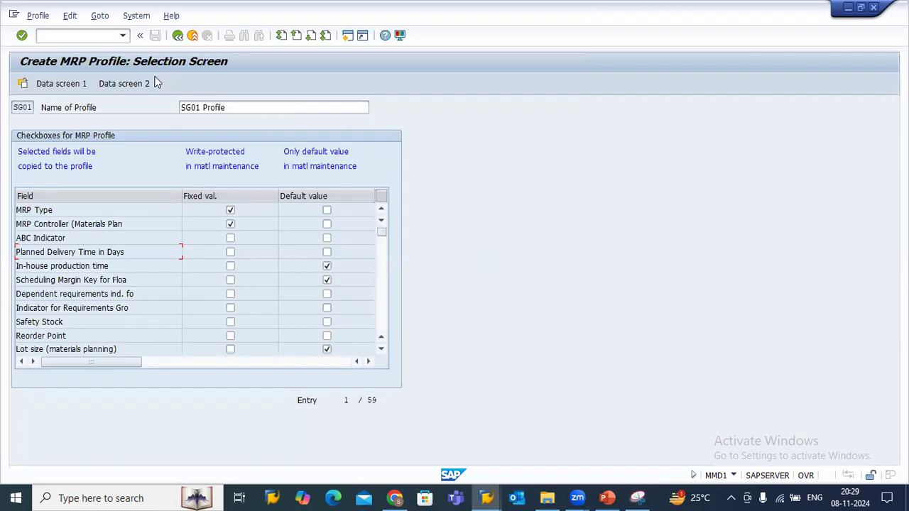
Step: Save MRP profile SG01 from data screen 1 and exit profile creation to SAP Easy Access
left_click(61, 83)
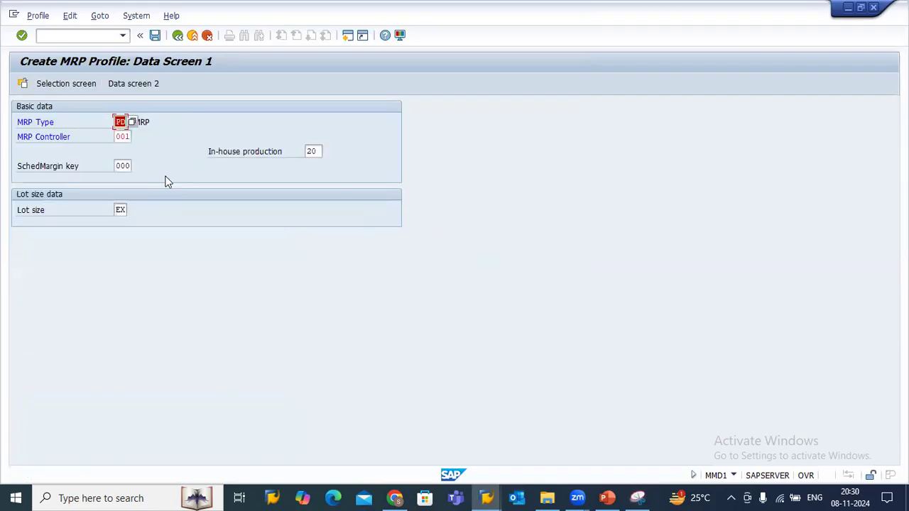
left_click(155, 36)
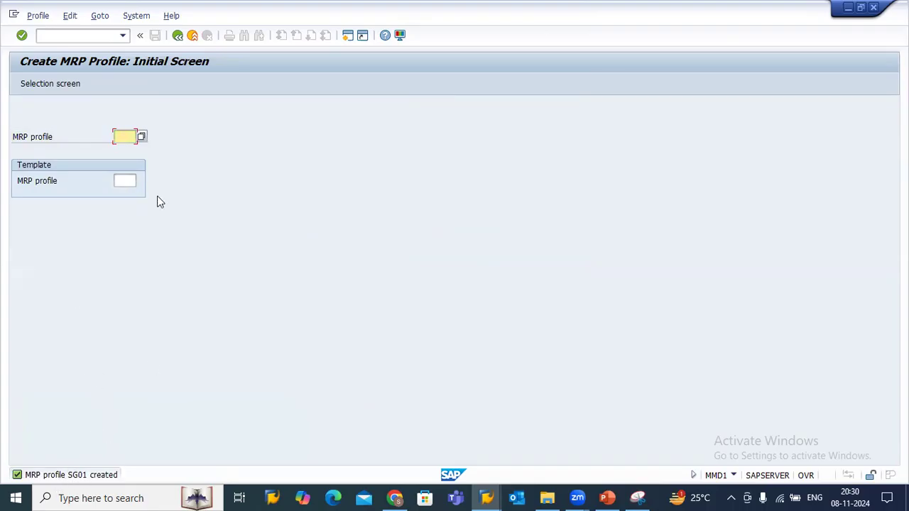
left_click(178, 35)
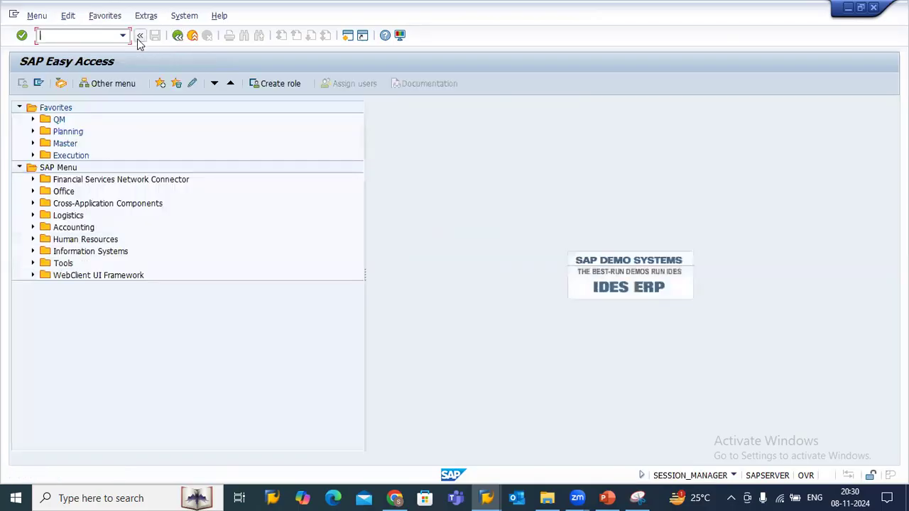
Step: Start transaction MM01 and enter FERT_BMW_CAR2 as the new material
type("mm01")
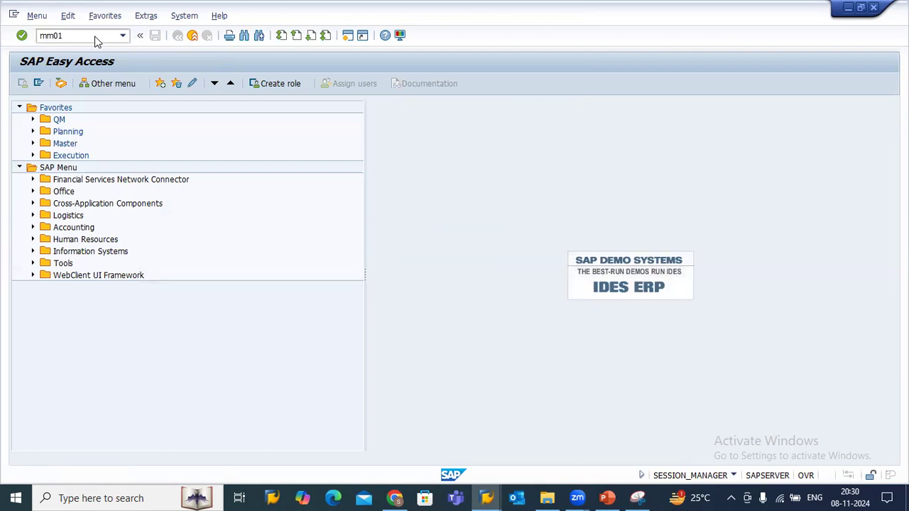
key("Return")
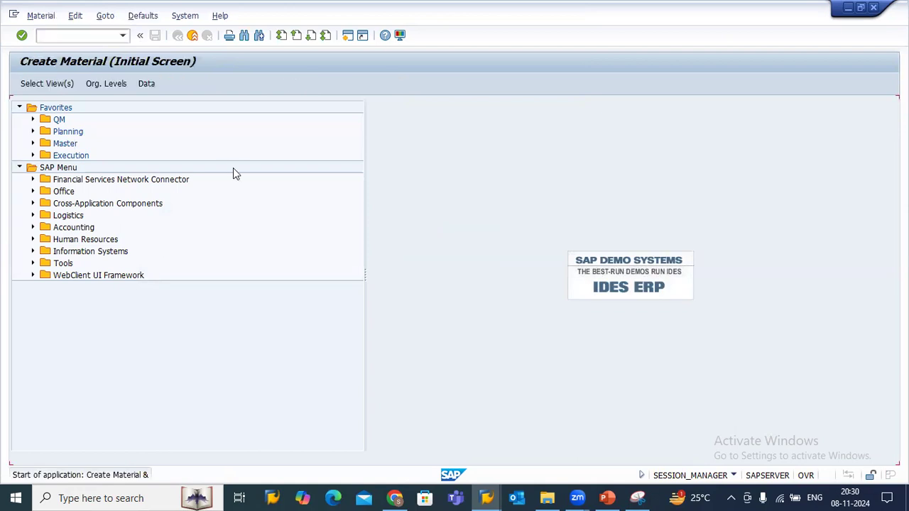
key("space")
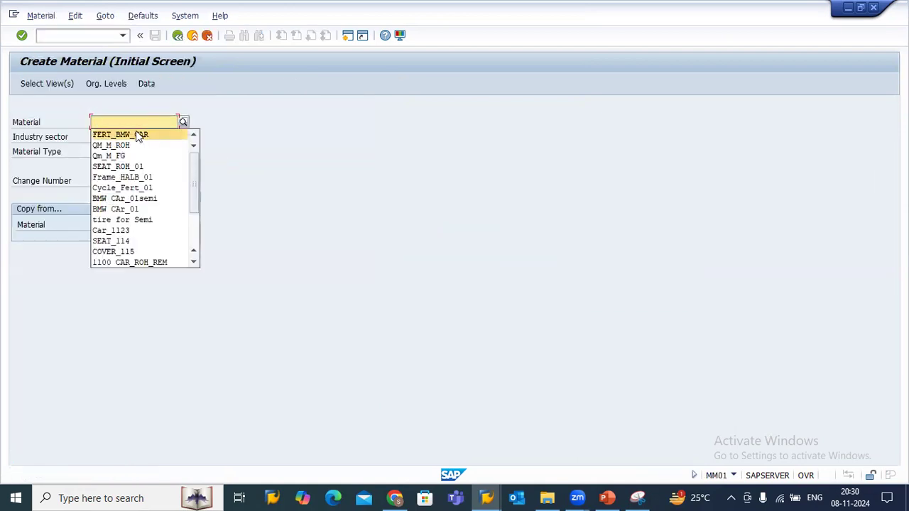
left_click(137, 133)
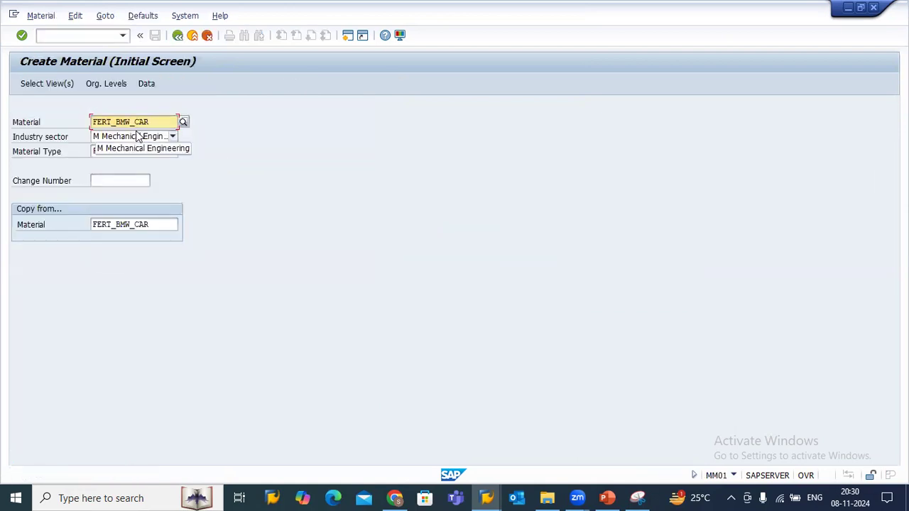
key("Return")
key("Return")
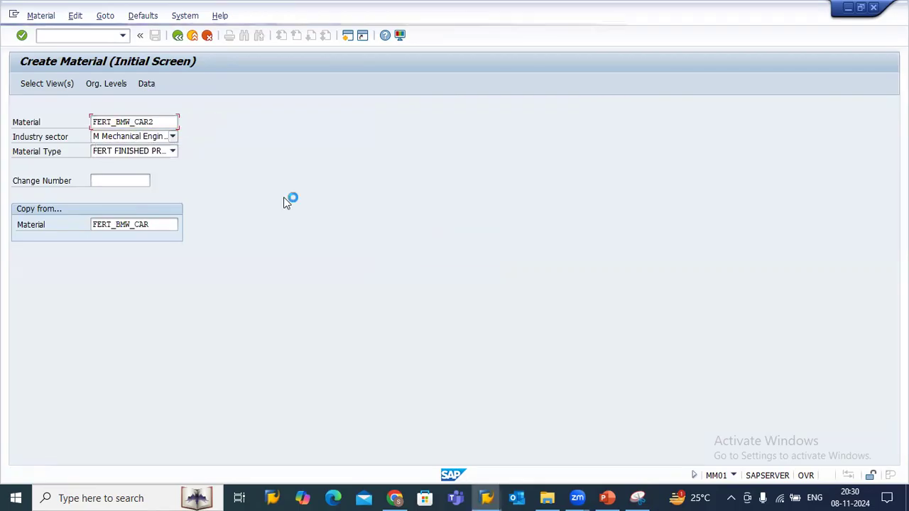
Step: Clear the copy-from material for FERT_BMW_CAR2 and proceed to the view selection
left_click(161, 226)
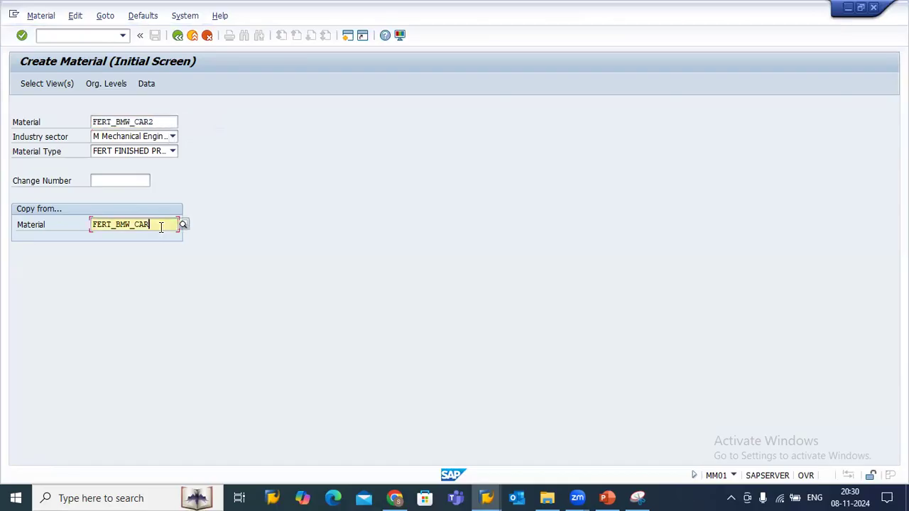
double_click(160, 226)
key("BackSpace")
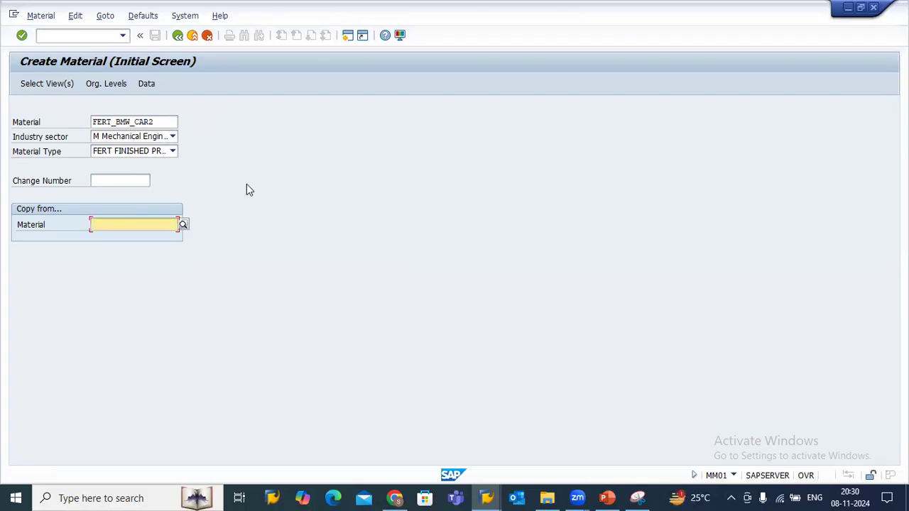
key("Return")
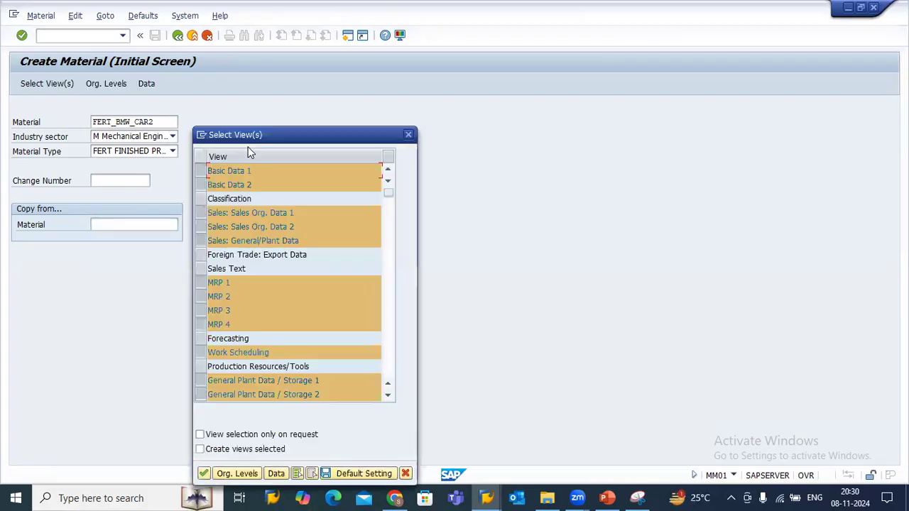
left_click_drag(242, 135, 245, 95)
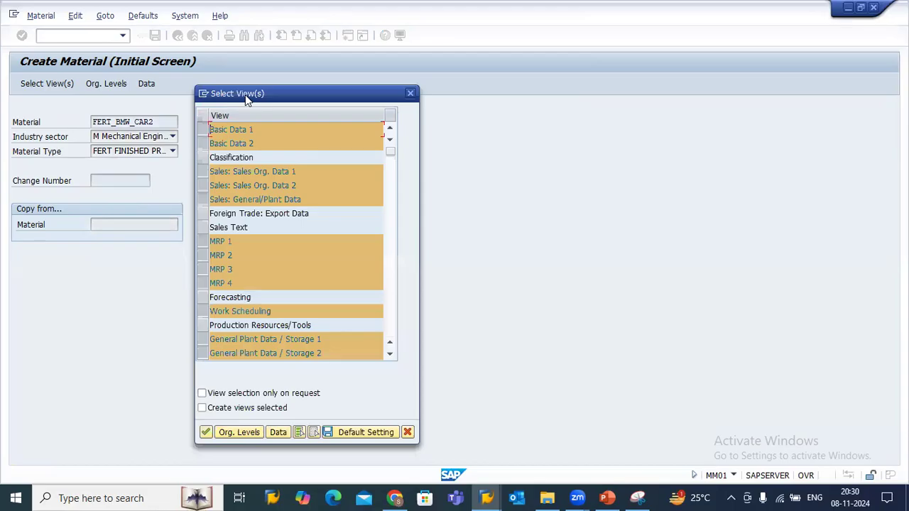
left_click(205, 432)
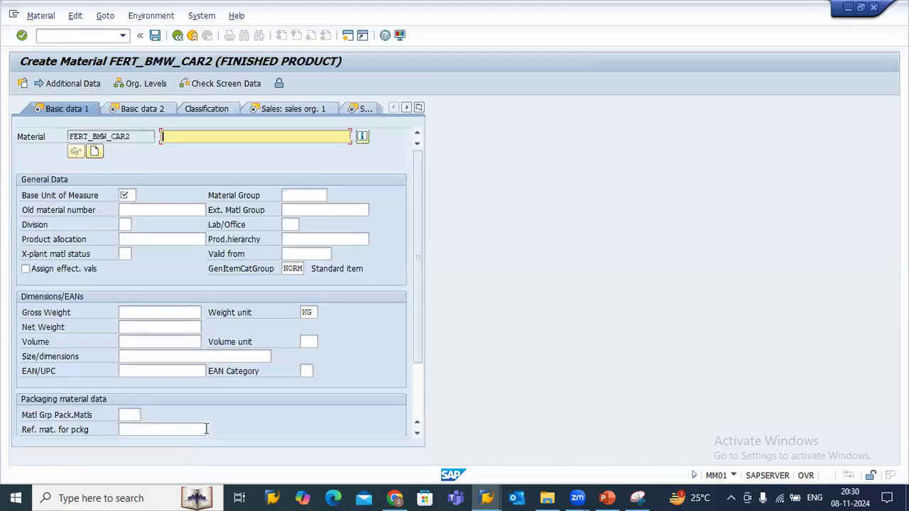
left_click(192, 35)
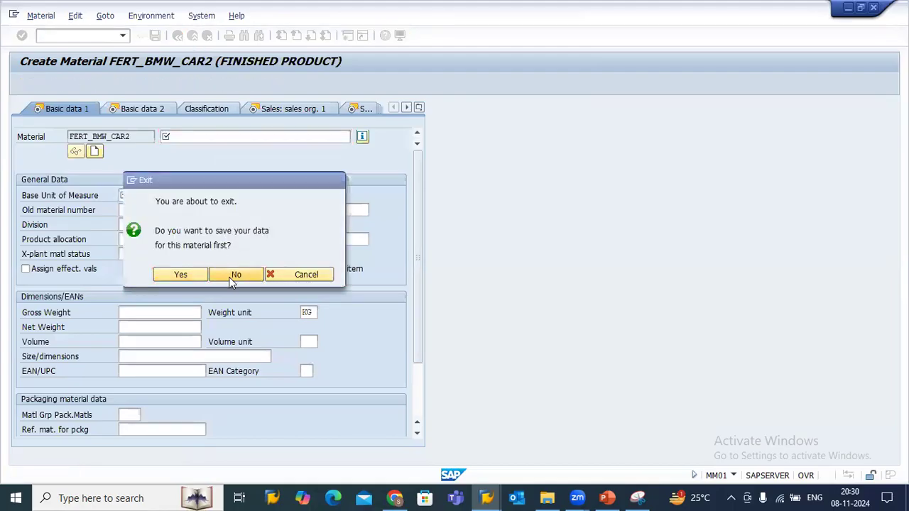
left_click(234, 275)
Step: Restart transaction MM01, enter FERT_BMW_CAR2 as the new material and proceed to the view selection
left_click(122, 35)
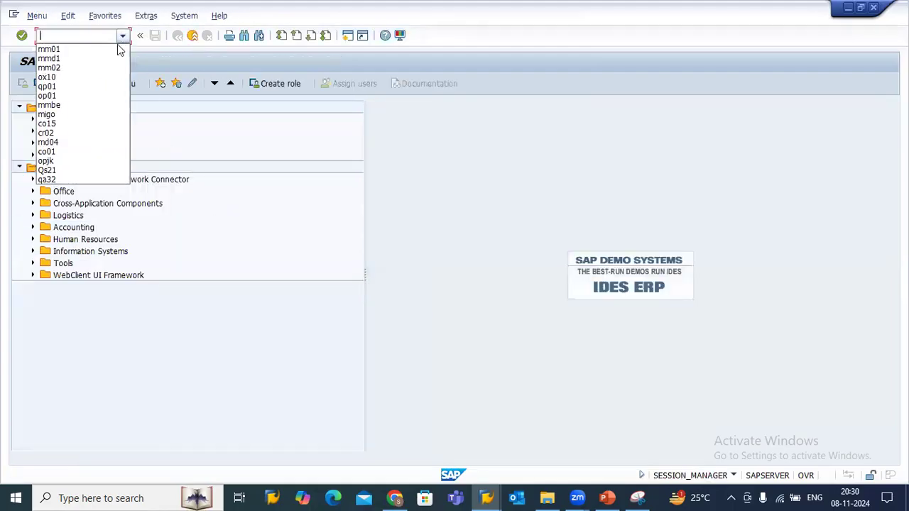
left_click(118, 51)
key("Return")
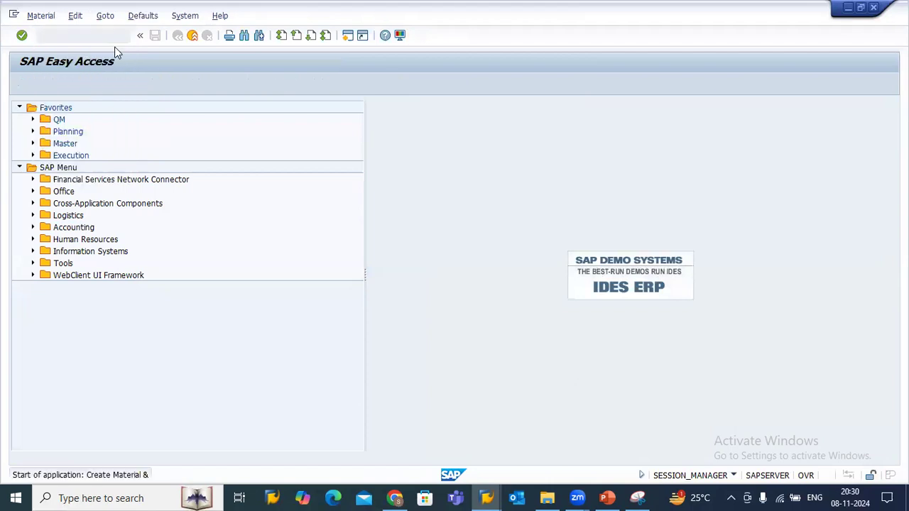
left_click(134, 122)
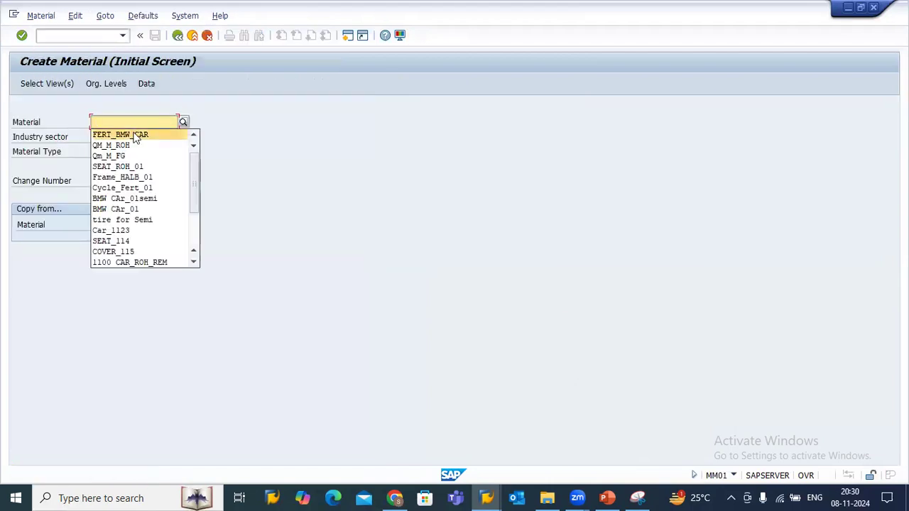
left_click(135, 134)
type("2")
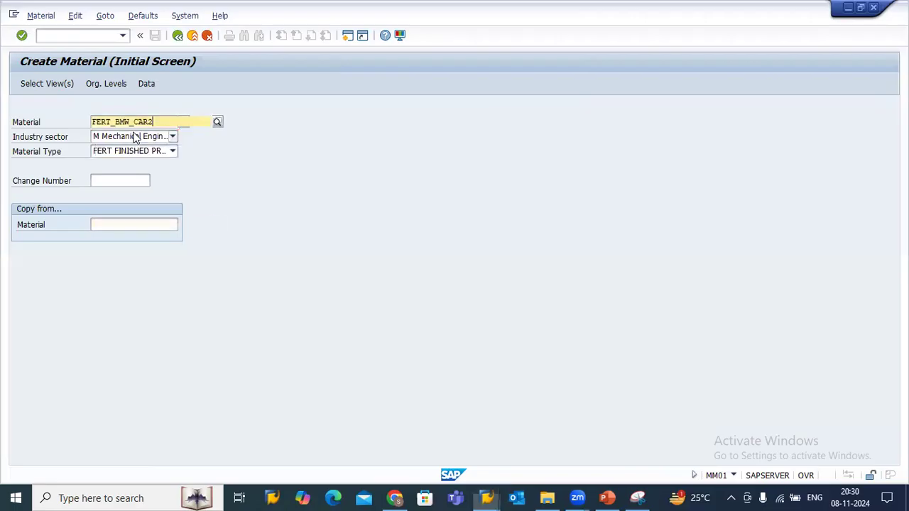
key("Return")
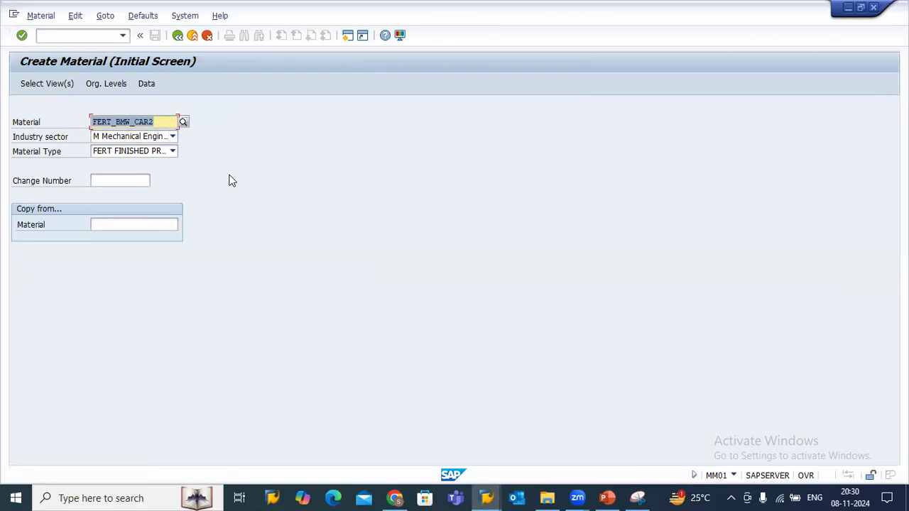
key("Return")
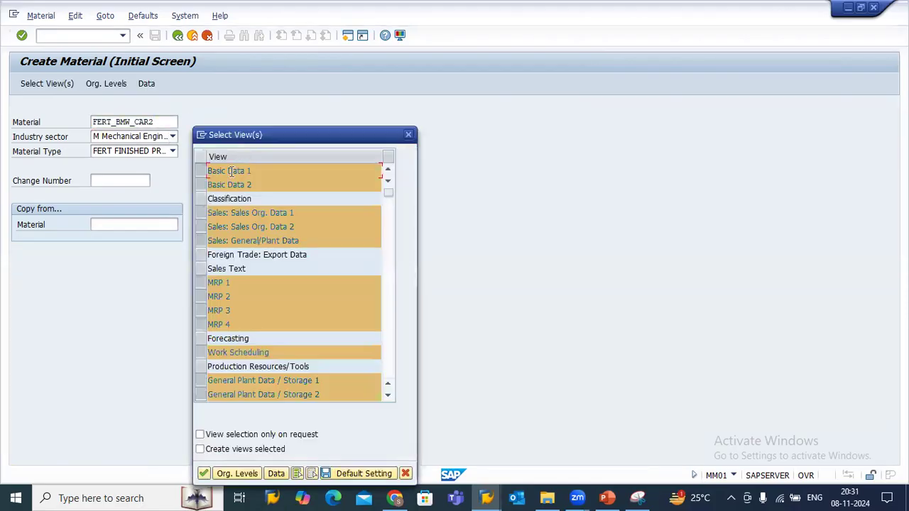
Step: Assign MRP profile SG01 in the organizational levels of FERT_BMW_CAR2 and continue to the Basic data 1 view
left_click_drag(248, 140, 248, 54)
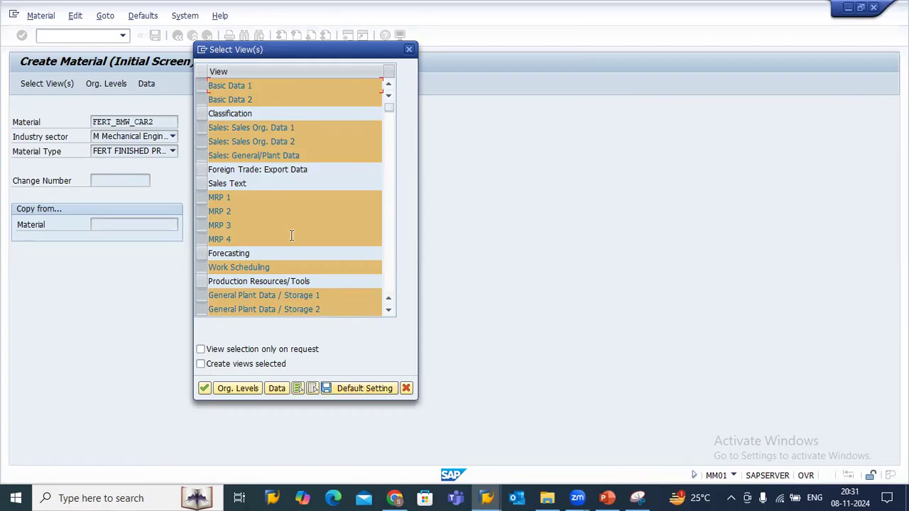
left_click(234, 389)
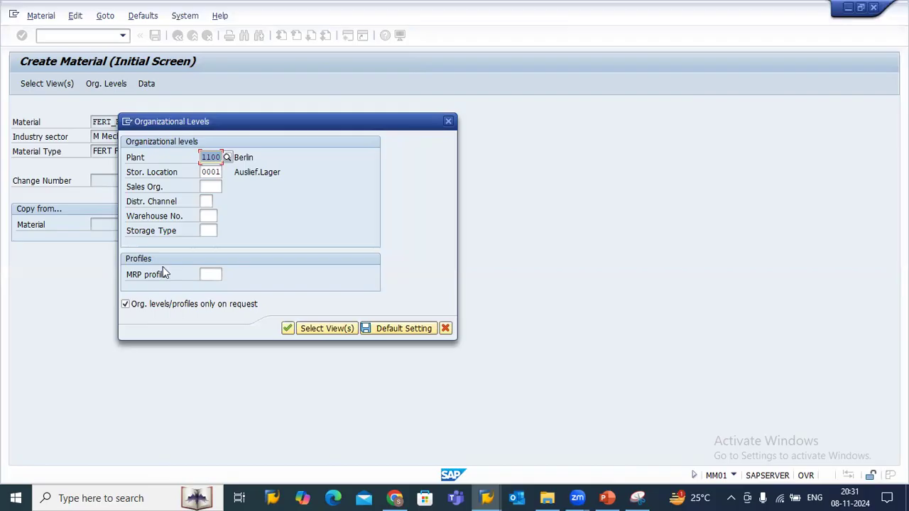
left_click(205, 274)
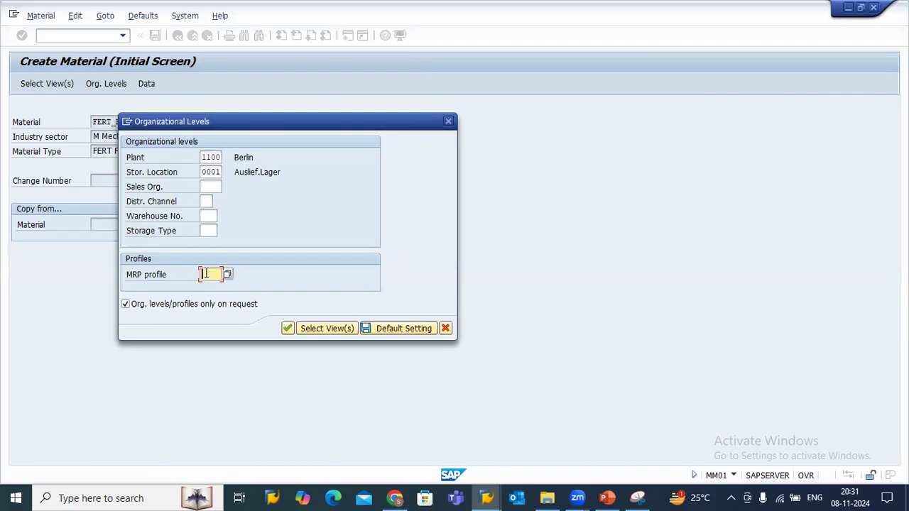
left_click(226, 275)
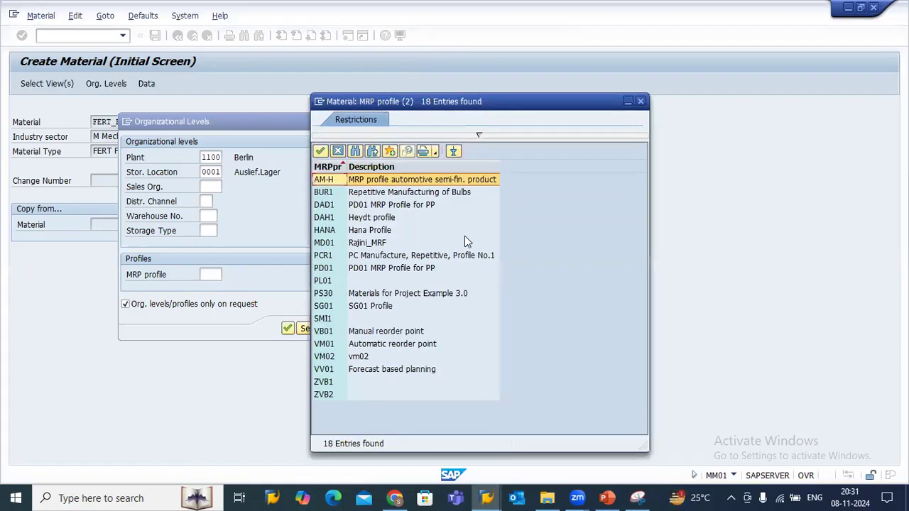
left_click(326, 308)
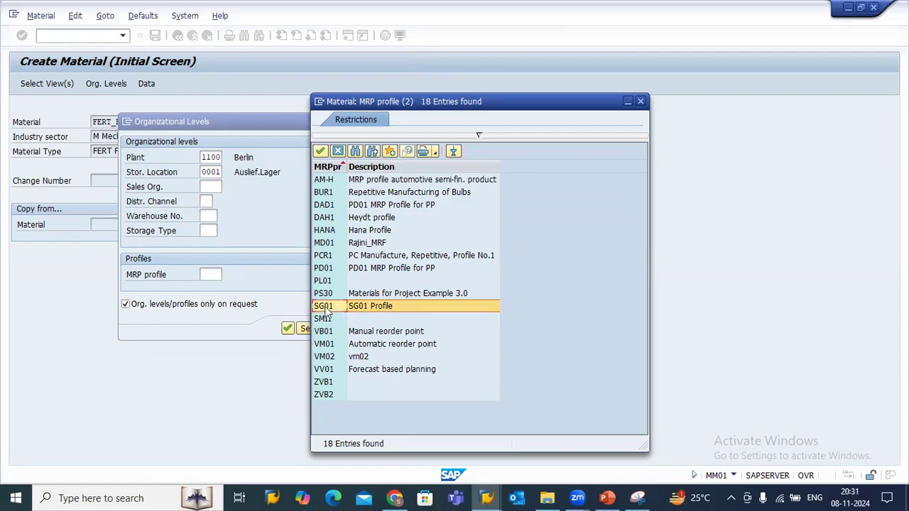
double_click(326, 313)
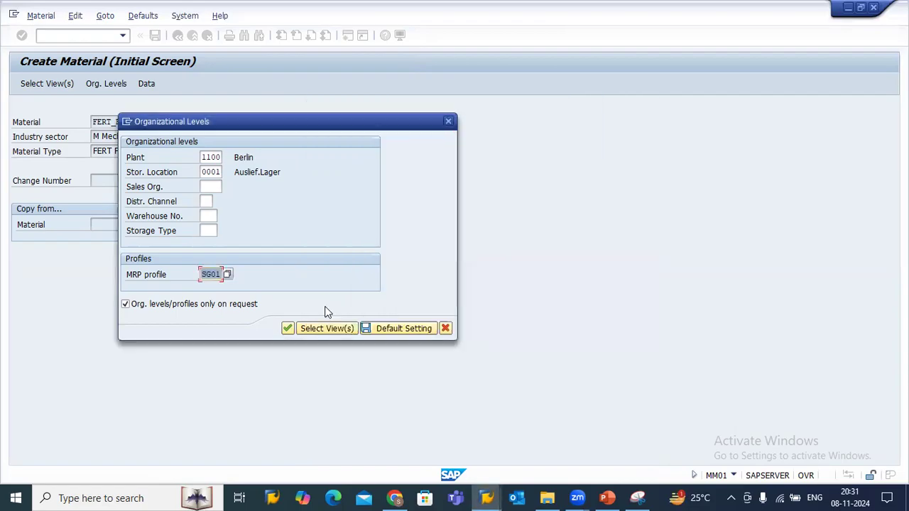
left_click(288, 328)
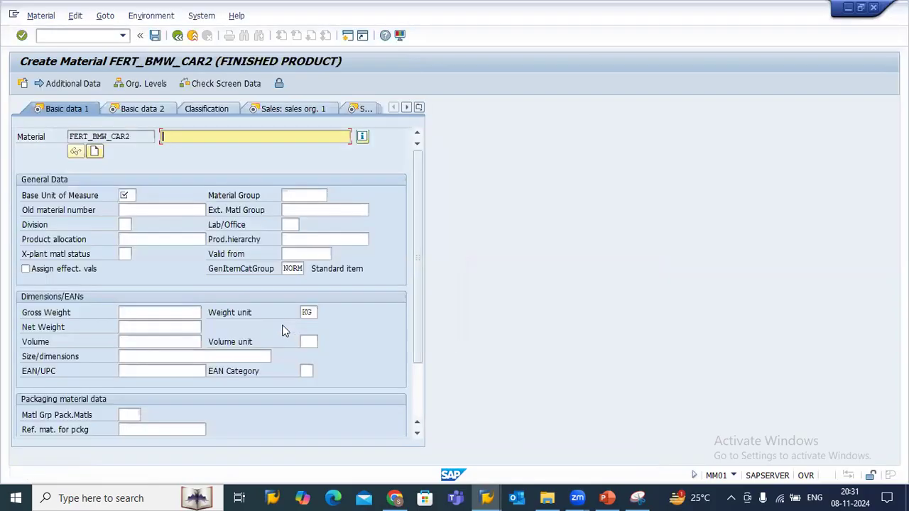
Step: Copy the material number FERT_BMW_CAR2 into the description and set the base unit of measure to EA
left_click_drag(133, 136, 61, 144)
key("ctrl+c")
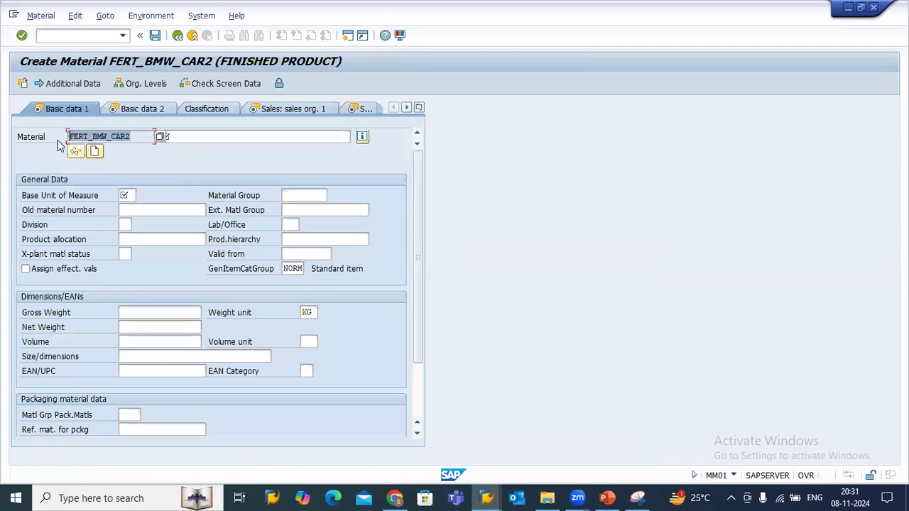
left_click(183, 132)
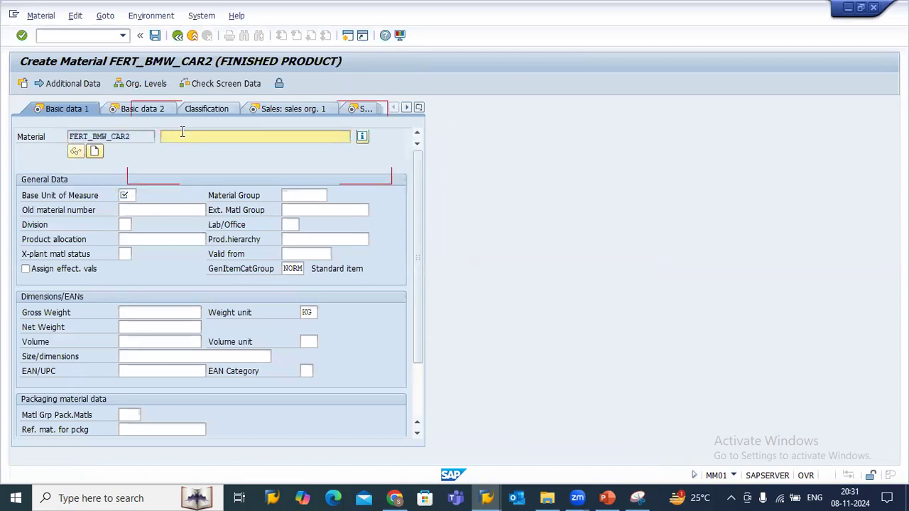
key("ctrl+v")
left_click(118, 194)
type("ea")
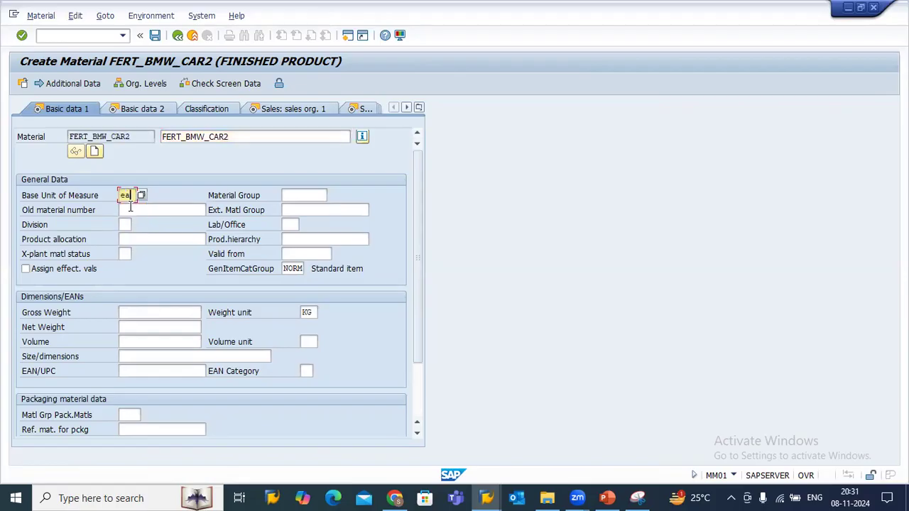
key("Return")
Step: Set the transportation group and loading group to 0001 in the Sales: General/Plant view and continue to MRP 1
key("Return")
key("Return")
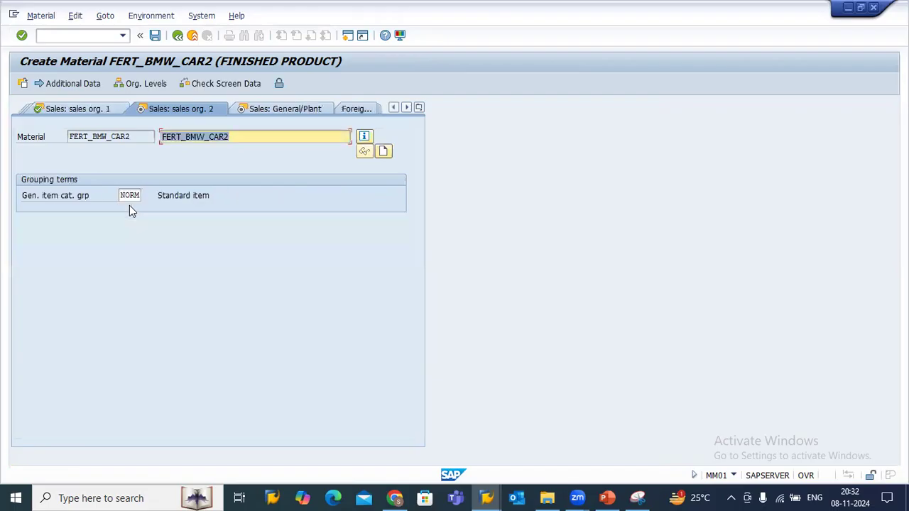
key("Return")
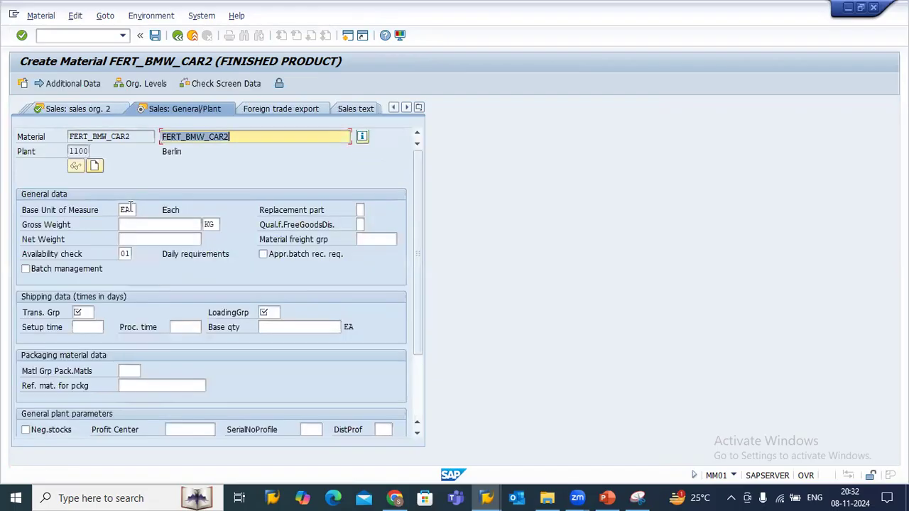
left_click(80, 312)
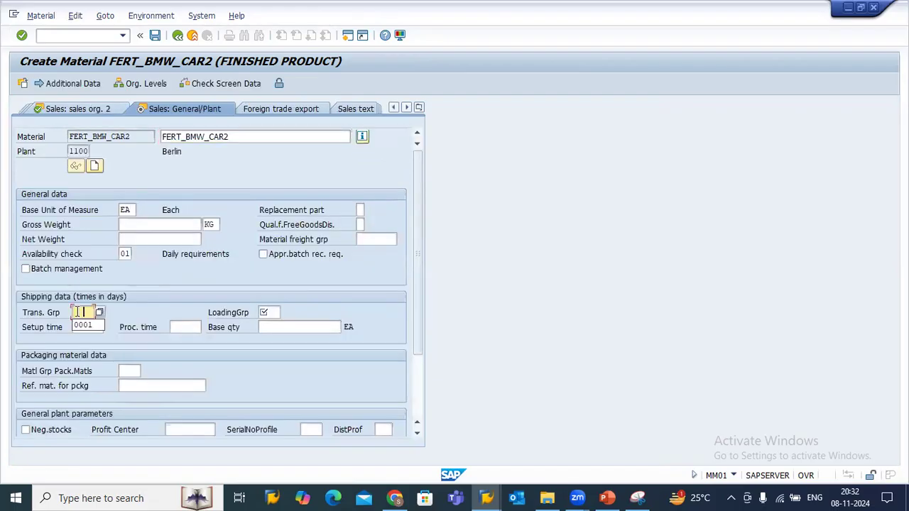
left_click(83, 325)
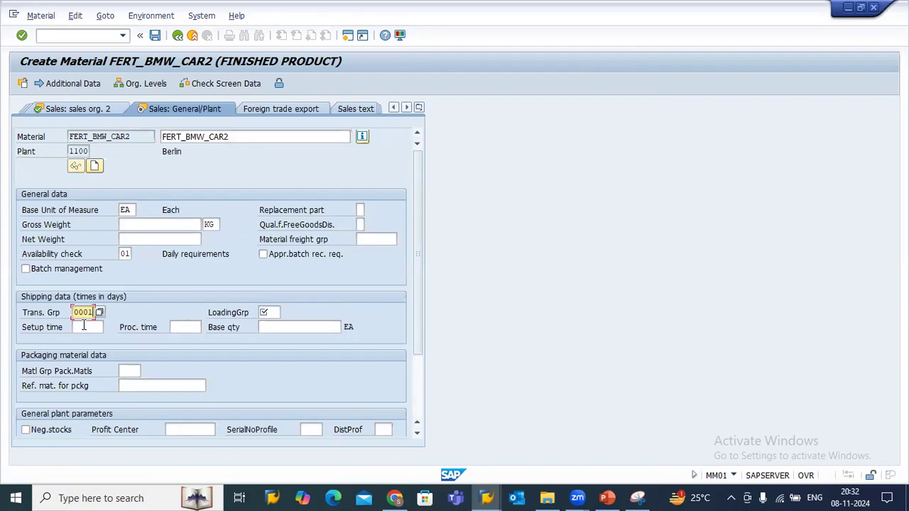
left_click(265, 315)
left_click(270, 324)
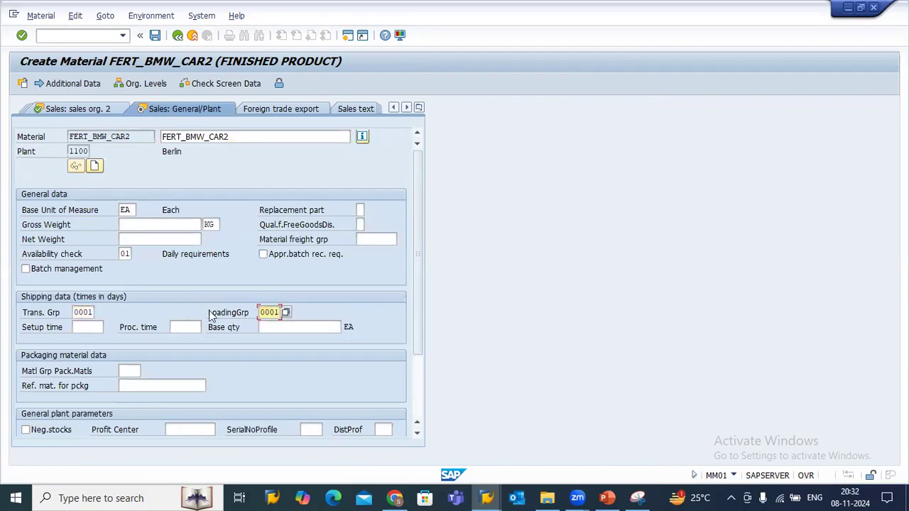
key("Return")
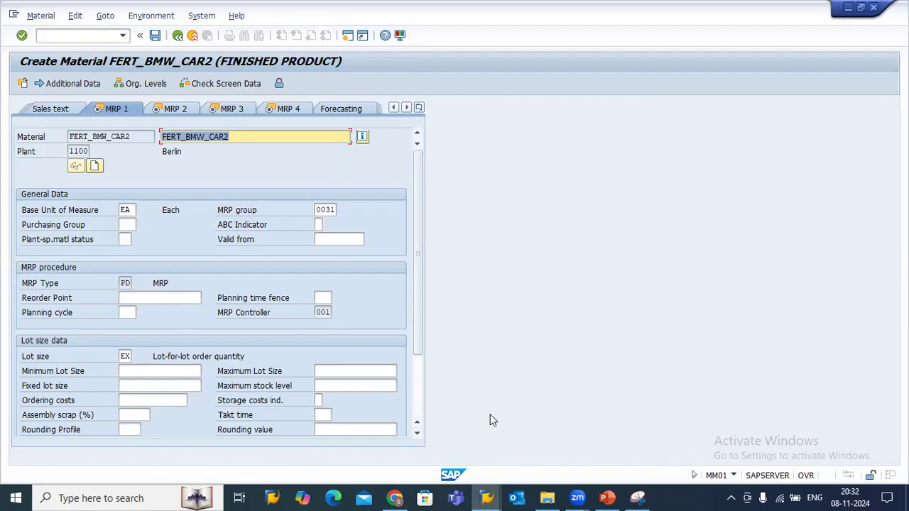
Step: Switch to Snipping Tool and place the MRP profile snip beside the material's MRP 1 view for comparison
left_click(638, 498)
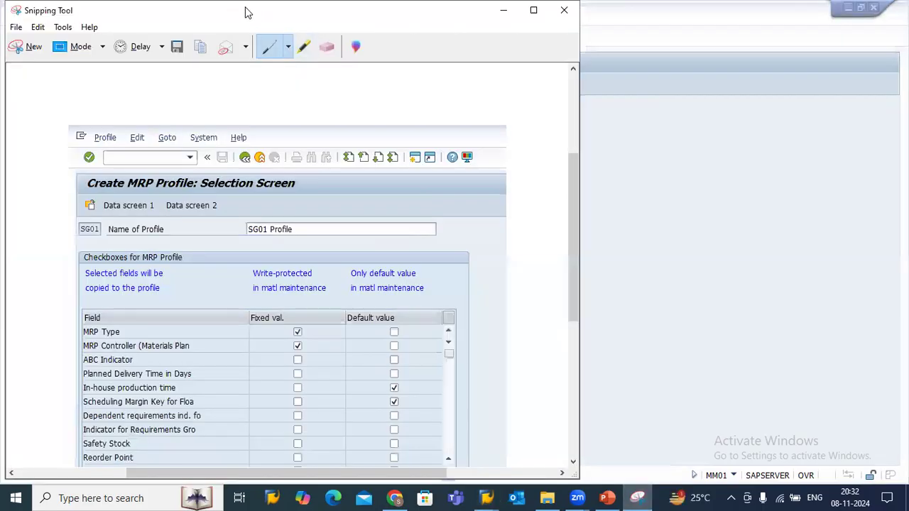
left_click(533, 10)
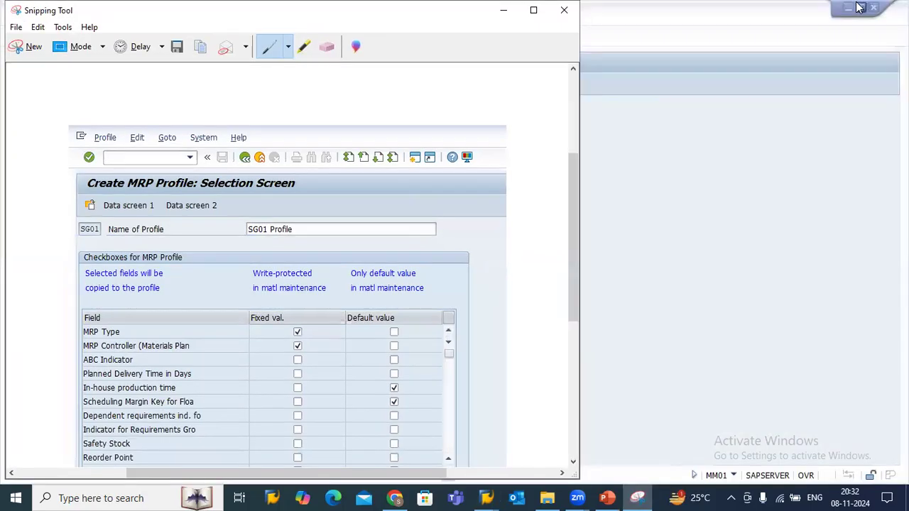
left_click(862, 6)
left_click_drag(330, 17, 631, 25)
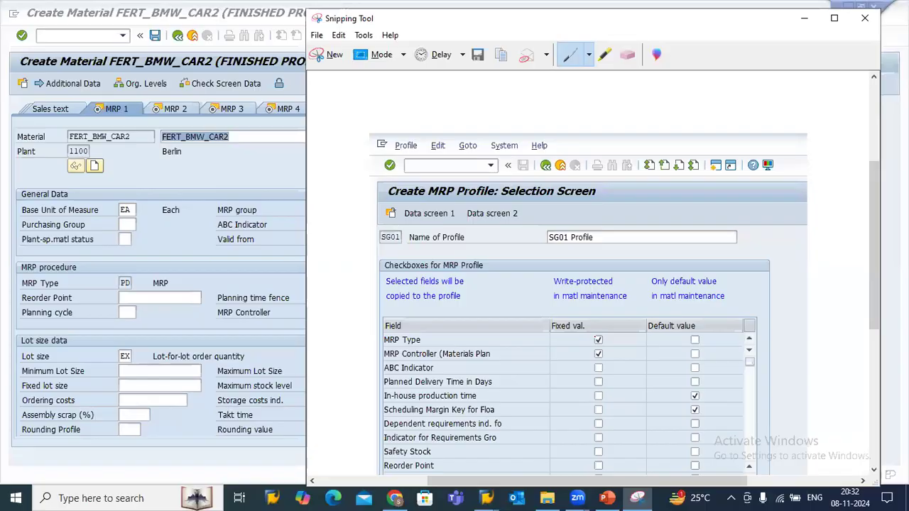
Step: Mark the MRP type, MRP controller, in-house production time and scheduling margin key fields on the snip with the red pen
mouse_move(418, 335)
left_mouse_down()
mouse_move(393, 338)
mouse_move(409, 345)
left_mouse_up()
left_click_drag(593, 329, 626, 290)
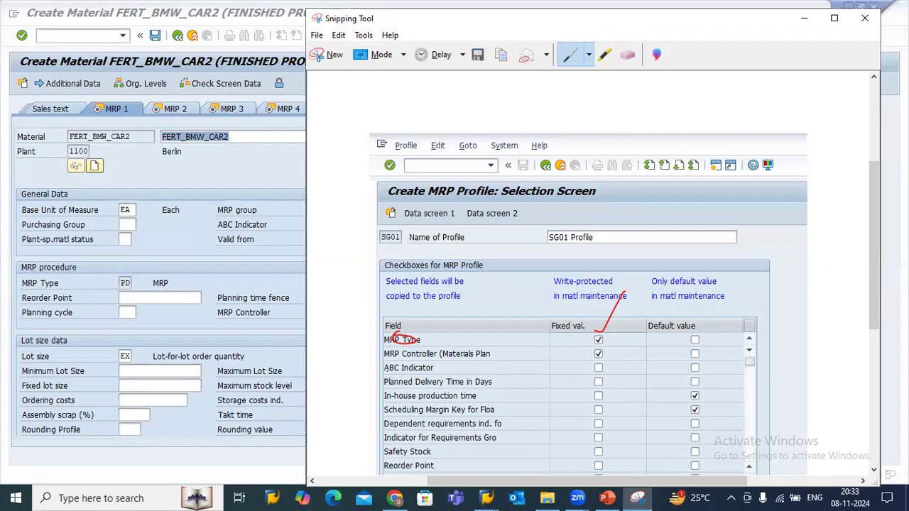
left_click_drag(497, 354, 554, 302)
left_click_drag(557, 29, 614, 25)
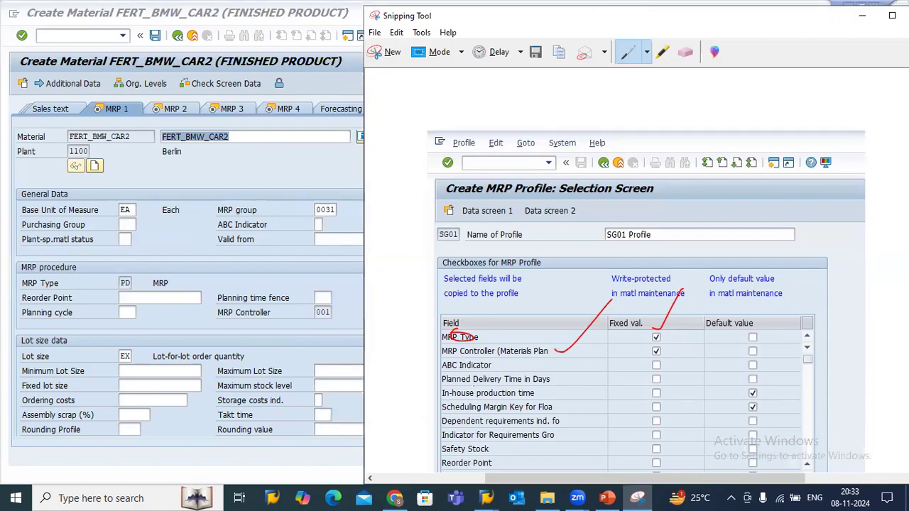
left_click_drag(462, 393, 590, 388)
left_click_drag(503, 407, 561, 407)
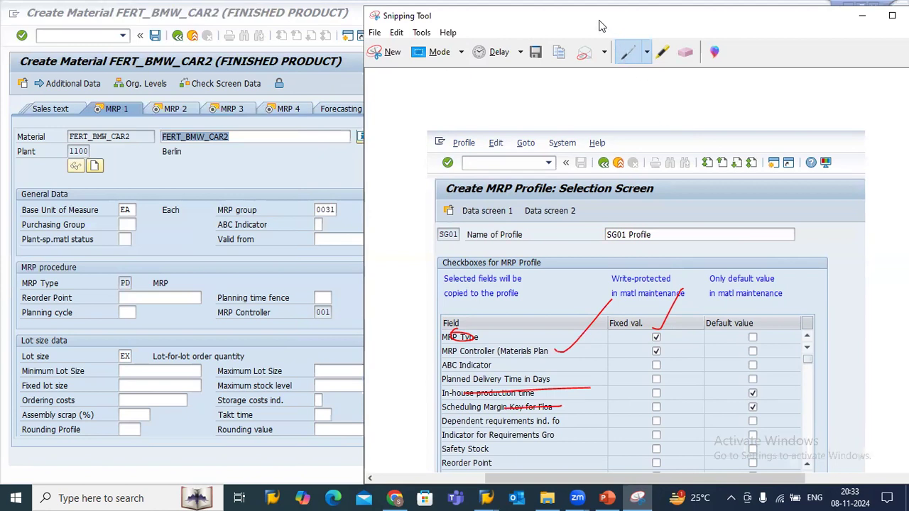
Step: Maximize the snip, mark the lot size field and its default value checkbox in red pen, and minimize Snipping Tool
left_click_drag(598, 26, 595, 3)
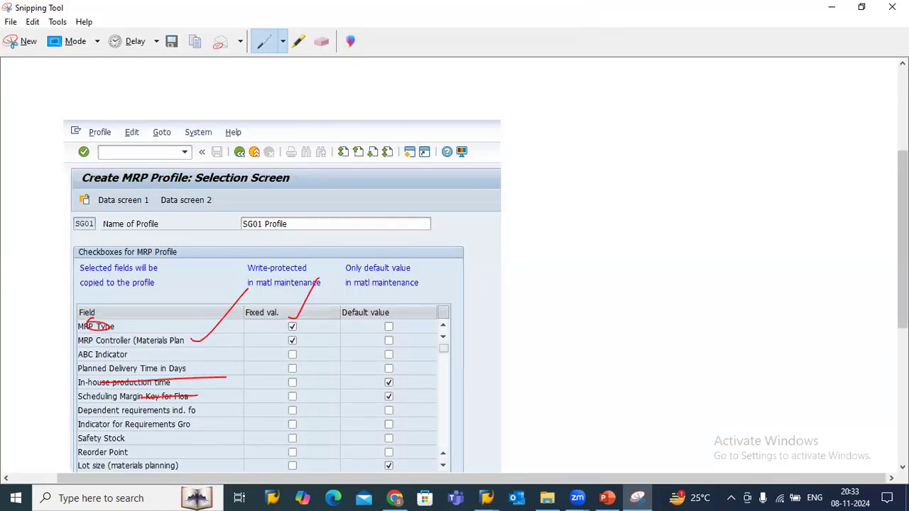
scroll(454, 267, "down", 3)
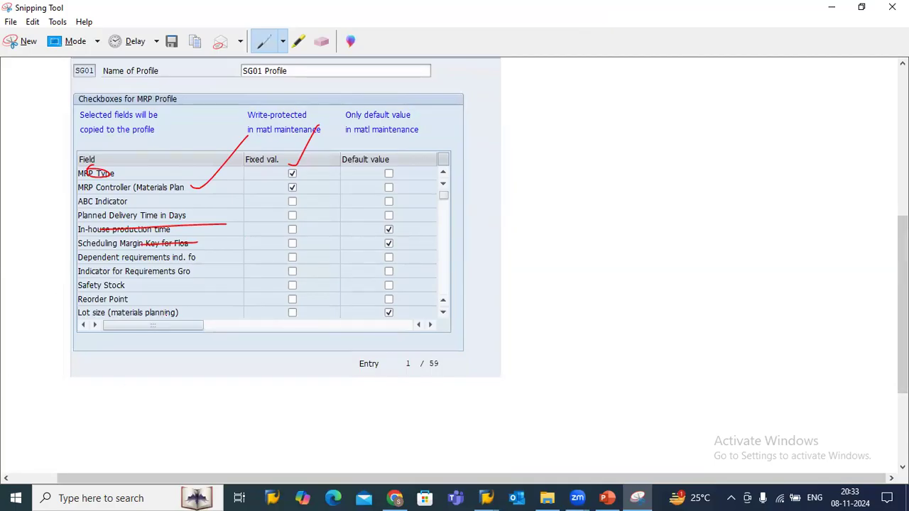
left_click_drag(186, 312, 222, 287)
mouse_move(391, 304)
left_mouse_down()
mouse_move(421, 327)
mouse_move(403, 303)
left_mouse_up()
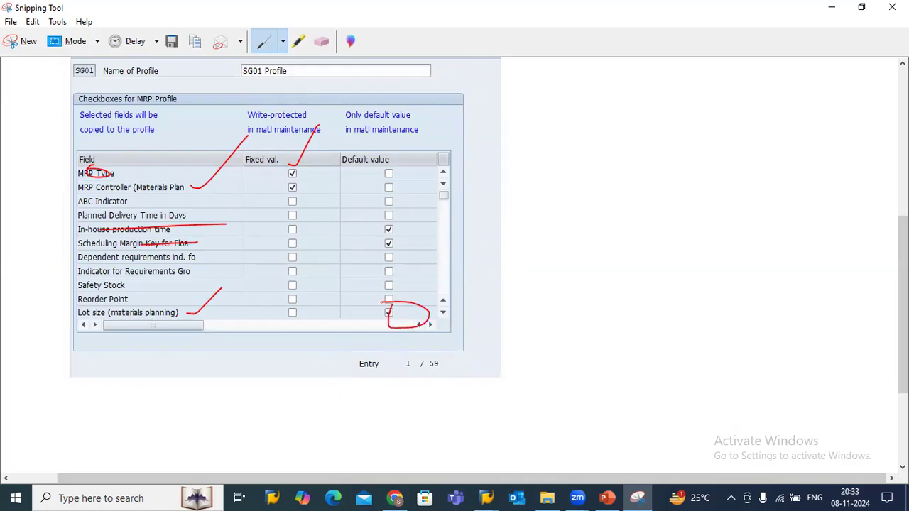
left_click(831, 7)
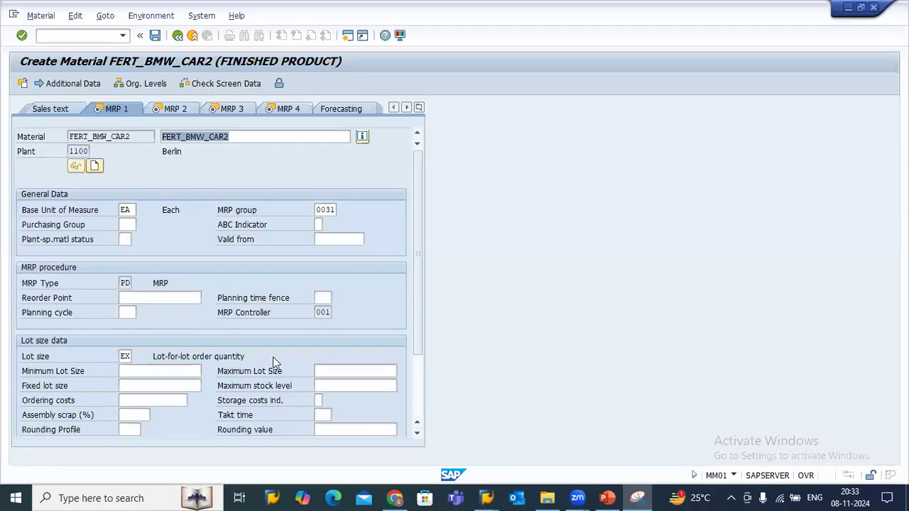
Step: Check the lot size in the MRP 1 view, the procurement and scheduling values in MRP 2, and return to MRP 1
left_click(127, 356)
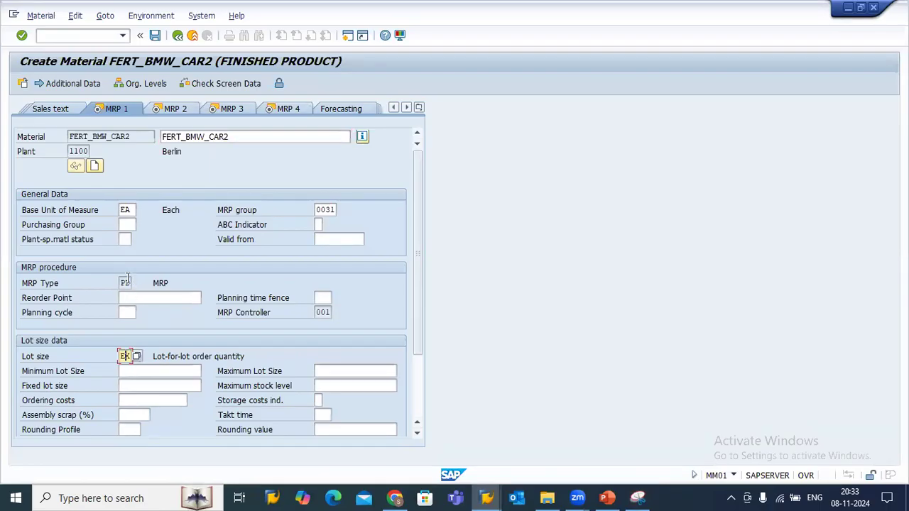
left_click(421, 106)
key("Return")
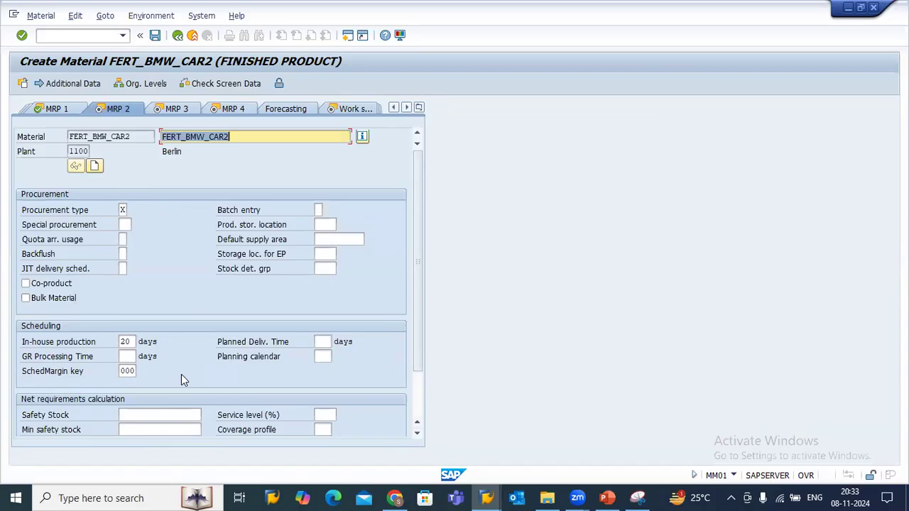
left_click(63, 106)
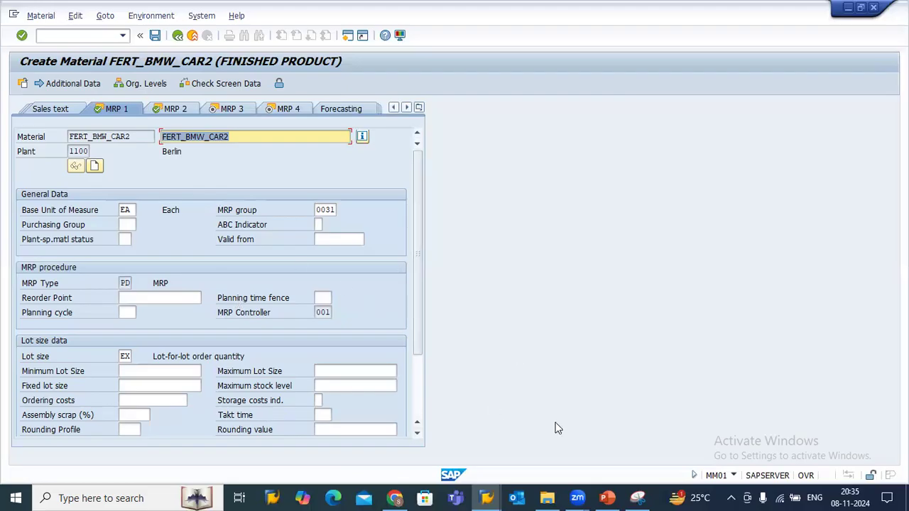
Step: Switch to the Material Master presentation in PowerPoint and point out transaction code MMSC for collective entry of storage location data
key("alt+Tab")
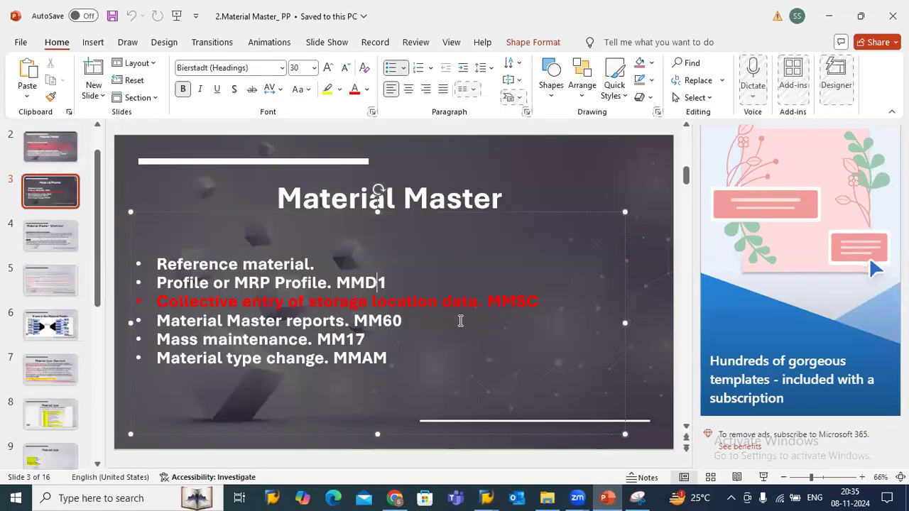
left_click_drag(487, 301, 522, 307)
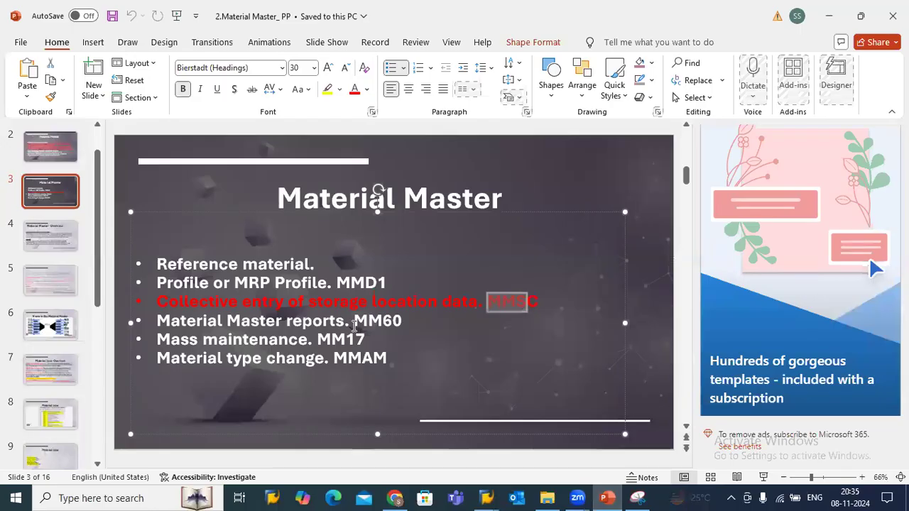
left_click(479, 300)
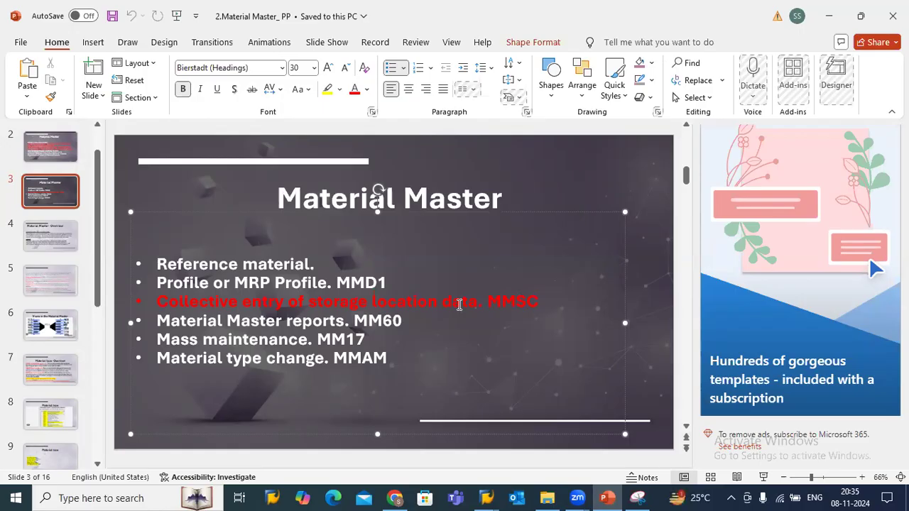
left_click_drag(488, 306, 536, 304)
left_click(516, 305)
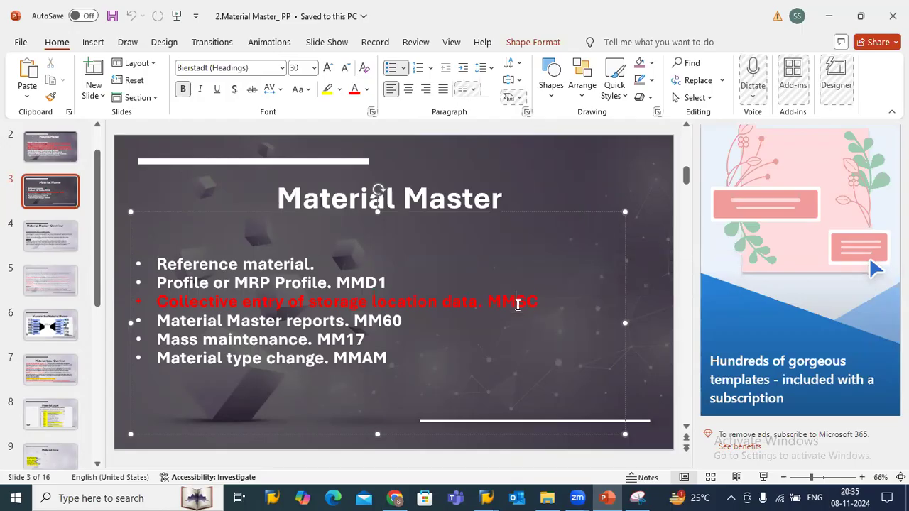
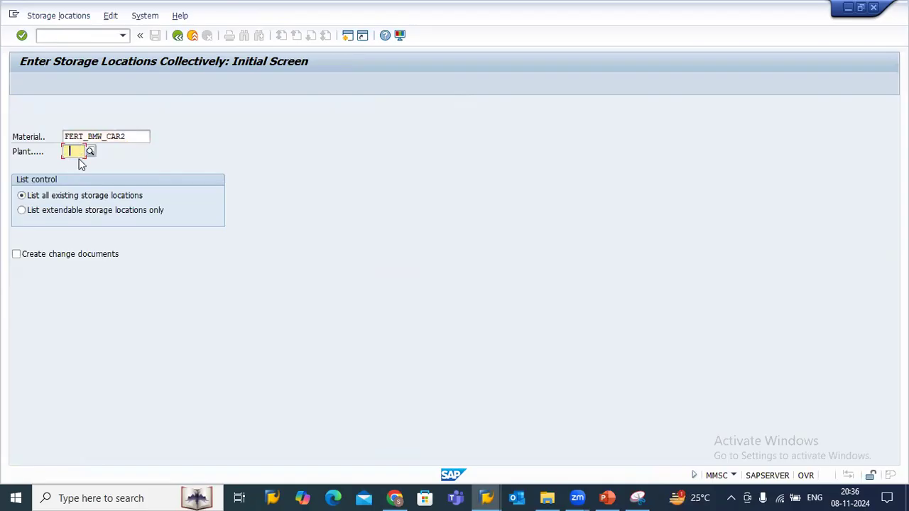
Step: Set the plant to 1100 on the MMSC initial screen
type("1000")
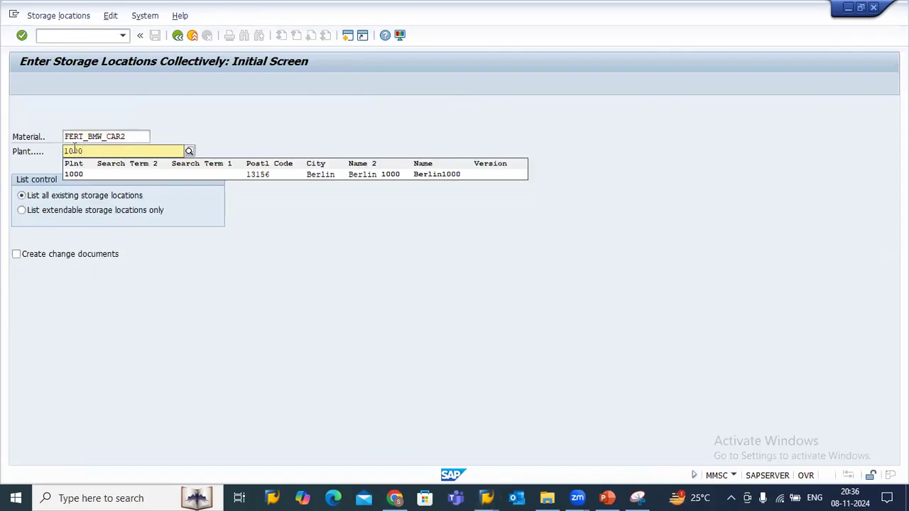
key("BackSpace")
key("BackSpace")
key("BackSpace")
key("BackSpace")
type("1100")
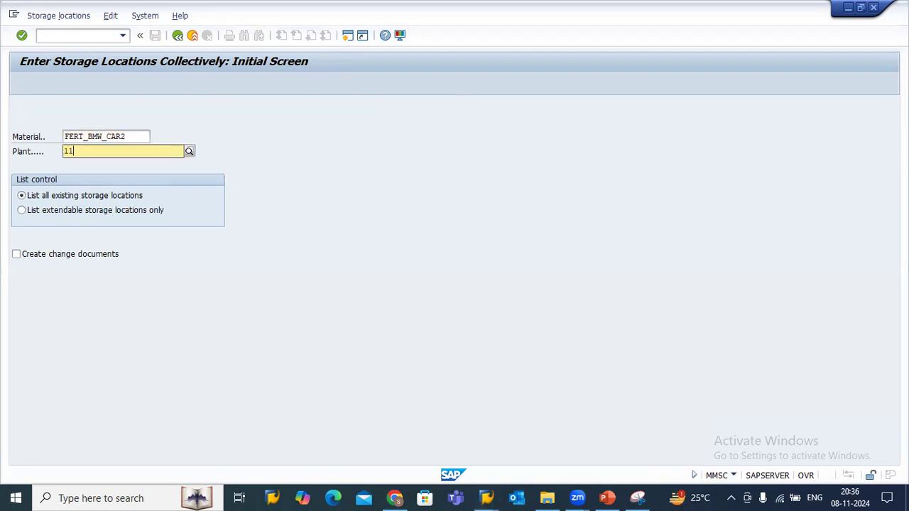
left_click(152, 312)
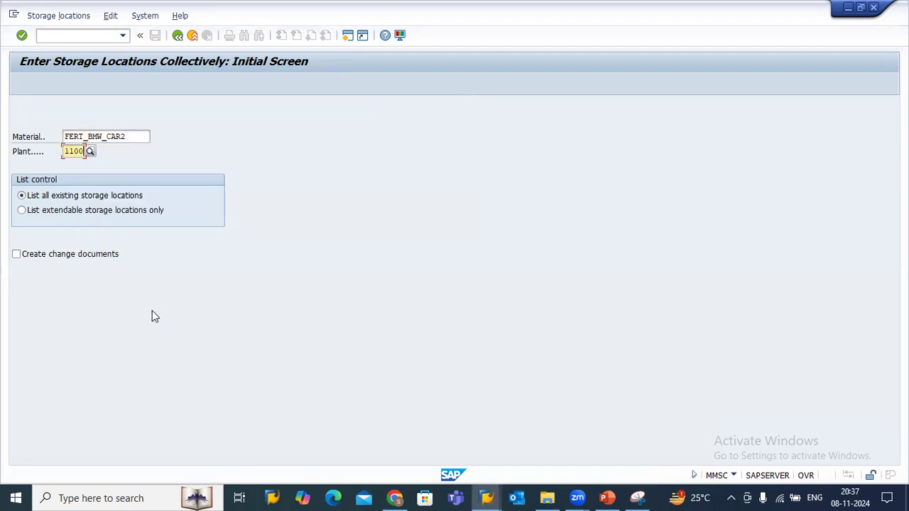
left_click(135, 137)
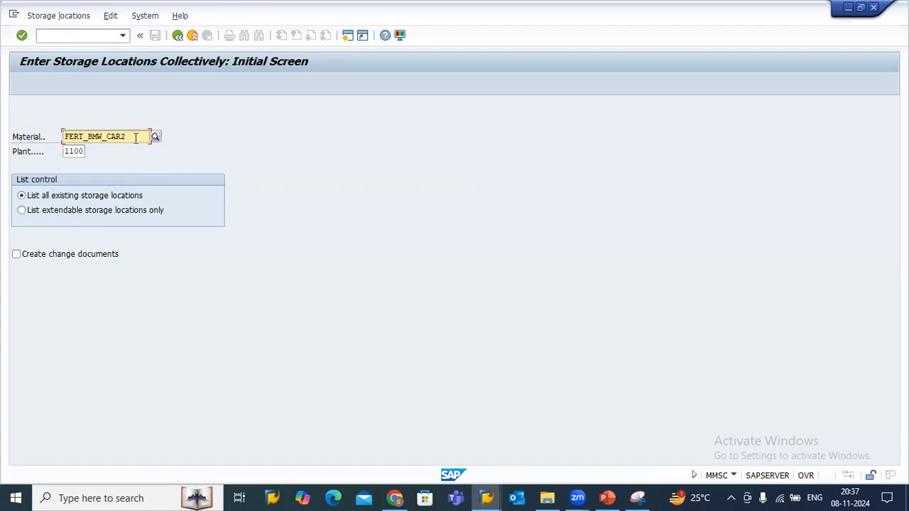
key("BackSpace")
key("BackSpace")
key("BackSpace")
key("BackSpace")
key("BackSpace")
key("BackSpace")
key("BackSpace")
key("BackSpace")
key("BackSpace")
key("BackSpace")
key("BackSpace")
key("BackSpace")
key("BackSpace")
key("Return")
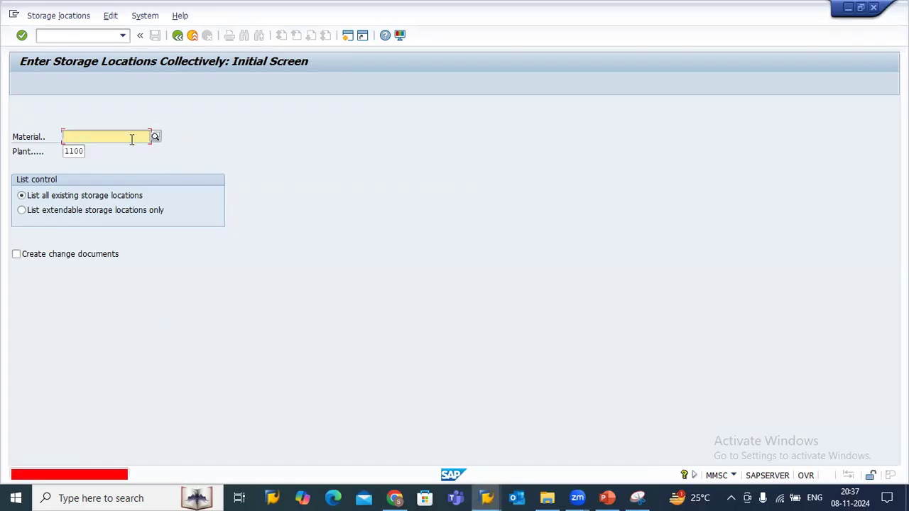
type("MMSC")
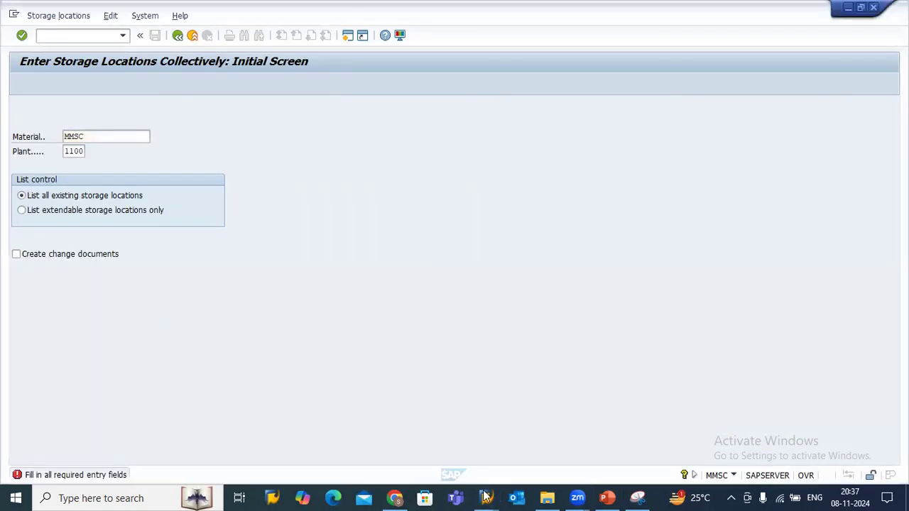
Step: Copy material number FERT_BMW_CAR1 from the Change Material session into the MMSC material field and submit the entry
mouse_move(486, 496)
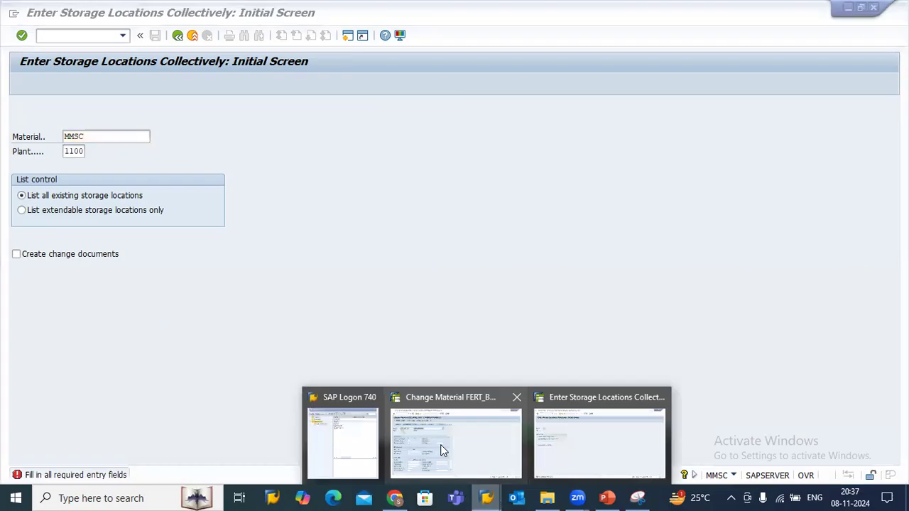
left_click(442, 450)
left_click_drag(131, 136, 59, 131)
key("ctrl+c")
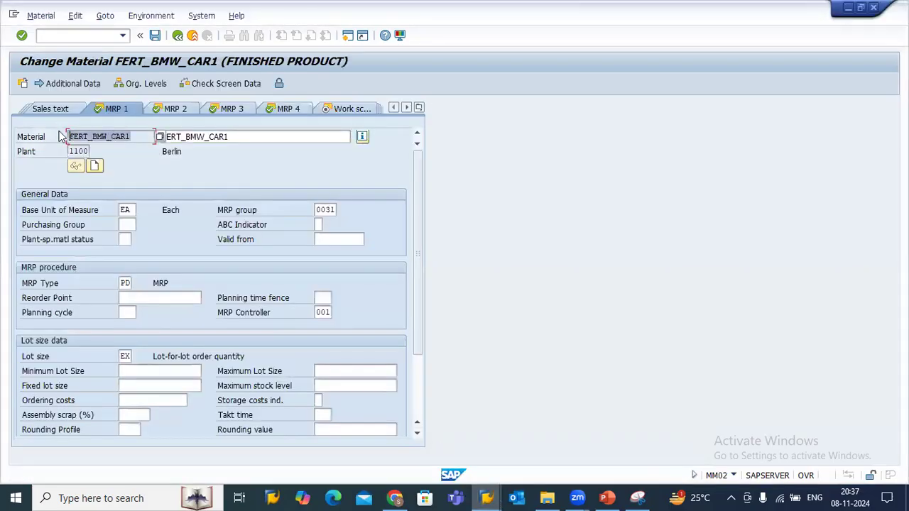
left_click(63, 136)
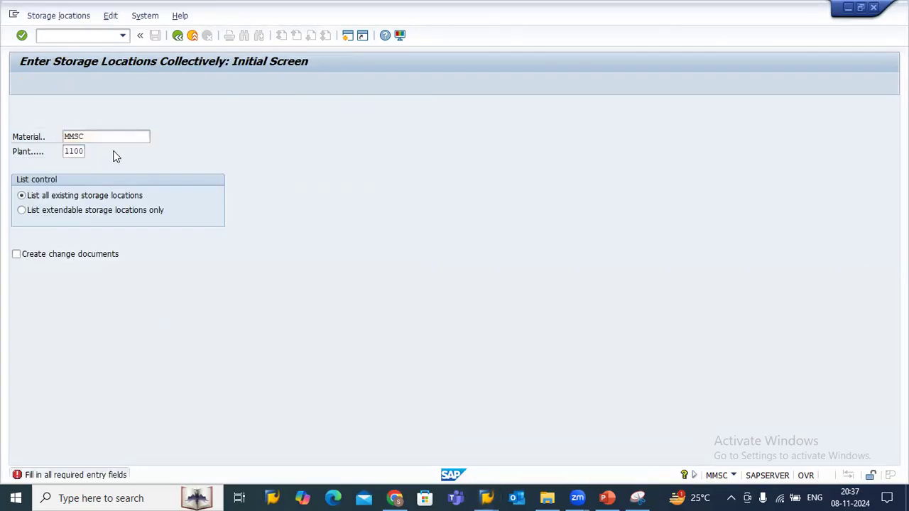
left_click(95, 138)
left_click_drag(96, 137, 56, 142)
key("ctrl+v")
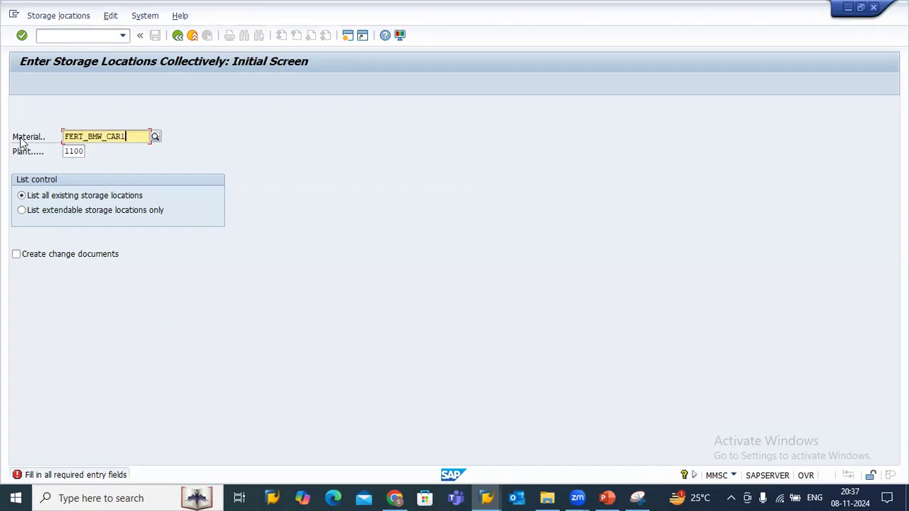
key("Return")
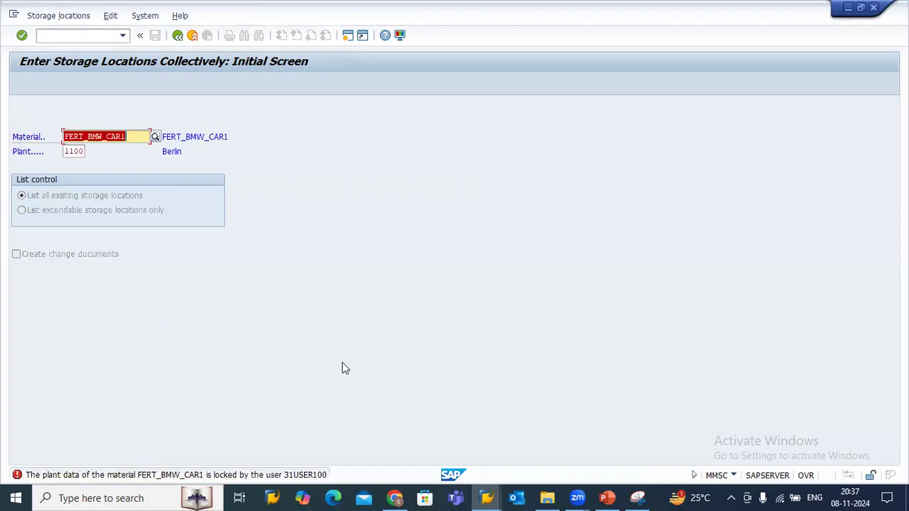
Step: Close the Change Material session and open the storage location list for FERT_BMW_CAR1 in plant 1100
left_click(490, 497)
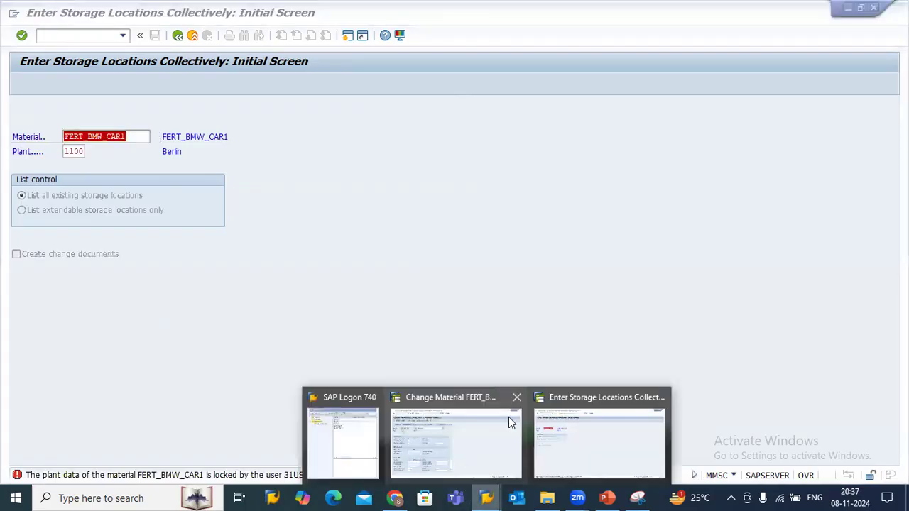
left_click(517, 398)
left_click(525, 425)
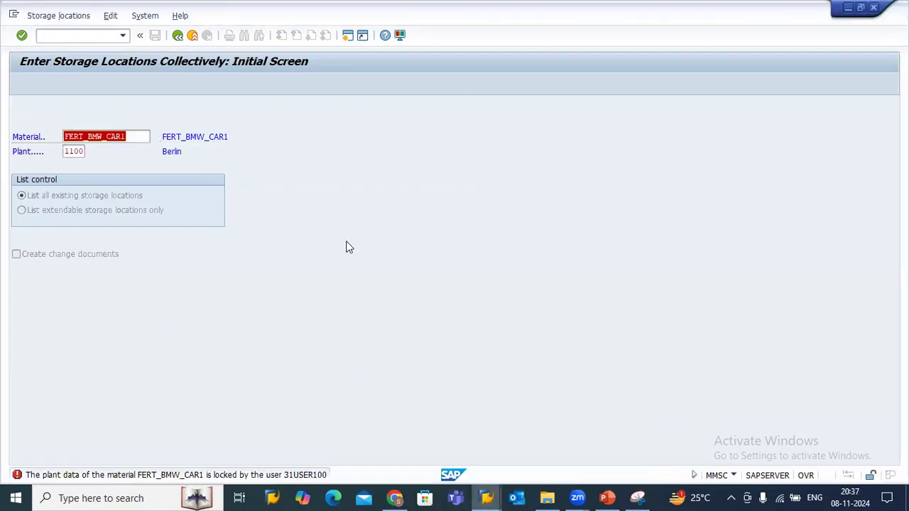
key("Return")
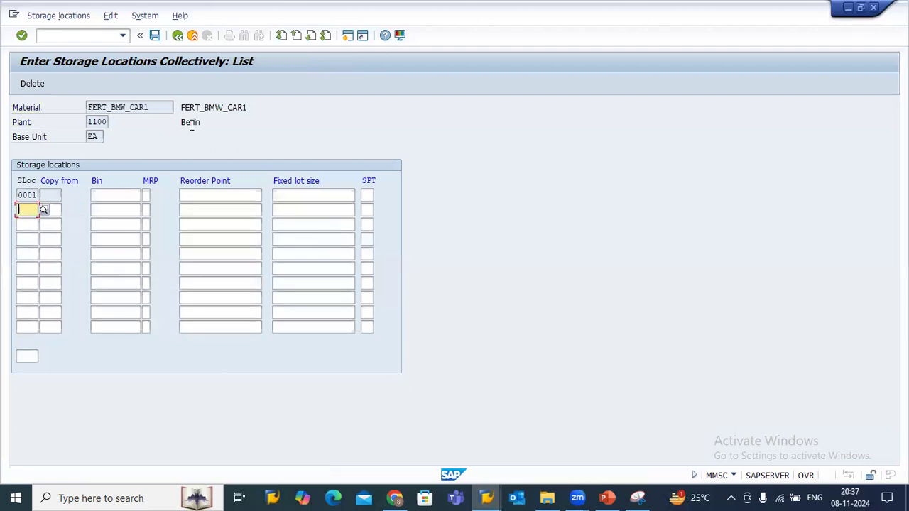
Step: Review the material and plant in the header and the first free storage location row
left_click_drag(154, 108, 139, 128)
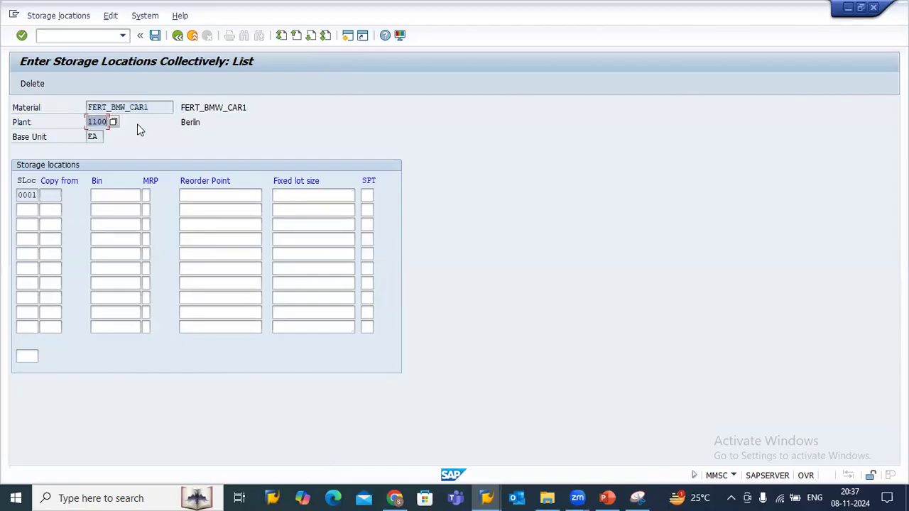
left_click_drag(88, 122, 119, 123)
left_click_drag(176, 107, 79, 111)
left_click(30, 210)
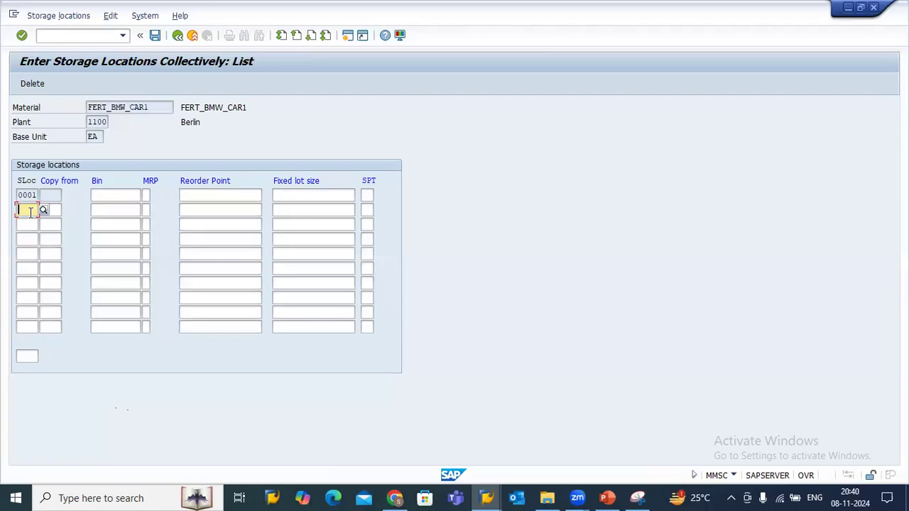
left_click_drag(175, 107, 90, 102)
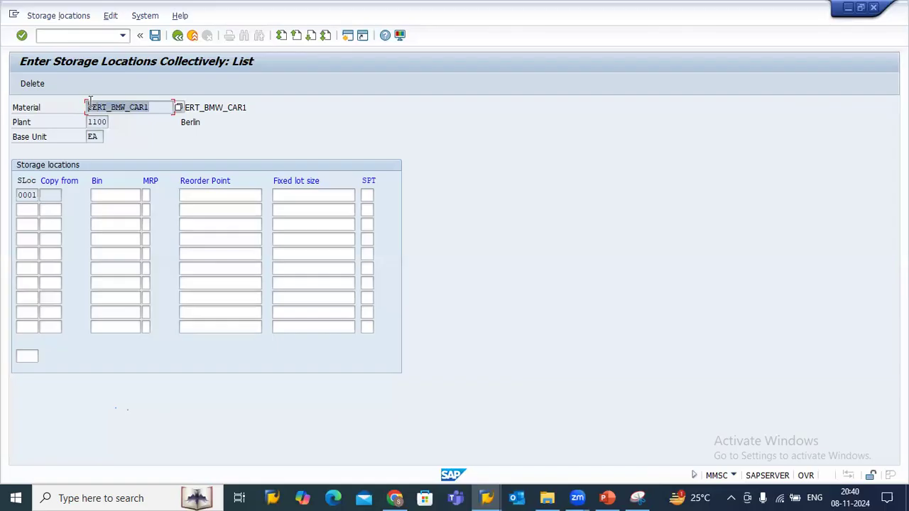
left_click(28, 207)
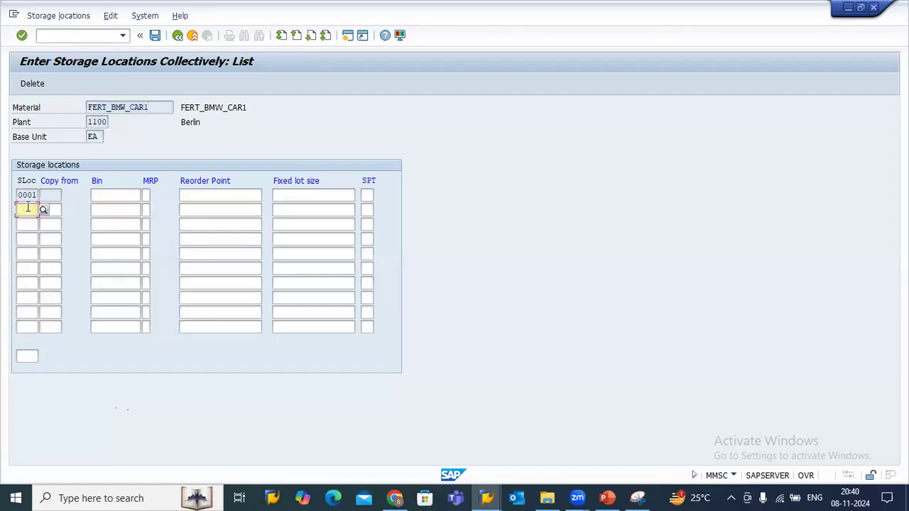
type("0000")
key("BackSpace")
type("2")
left_click(30, 233)
key("BackSpace")
key("BackSpace")
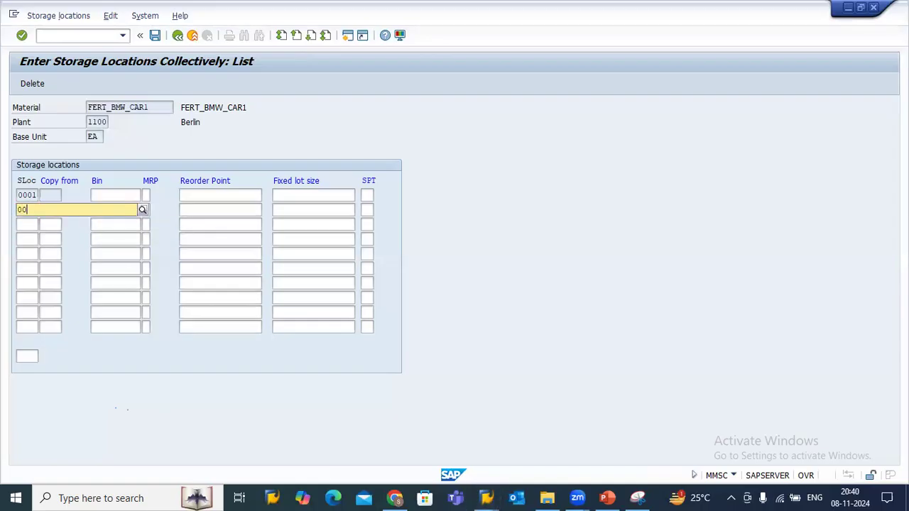
type("02")
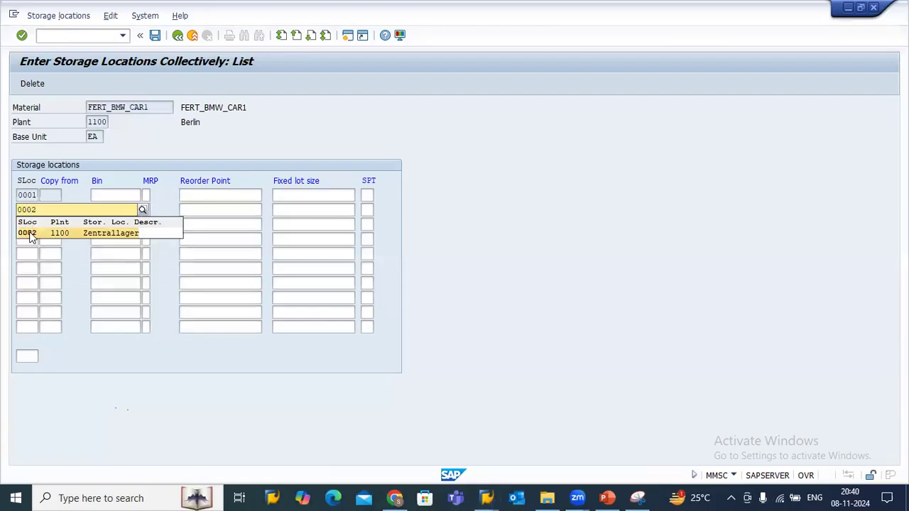
left_click(30, 233)
key("BackSpace")
key("BackSpace")
type("0")
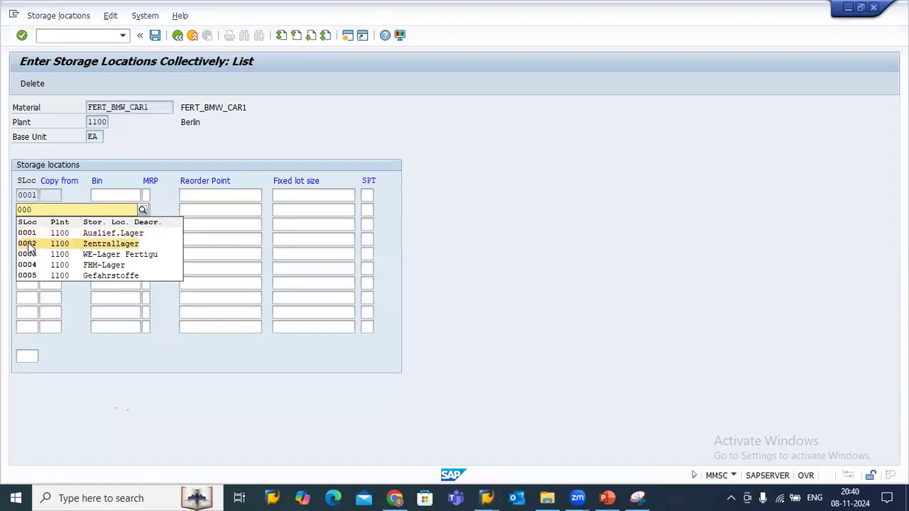
Step: Clear the partial entry in the second row and choose storage location 0003 (WE-Lager Fertigu) from the value help
key("BackSpace")
key("BackSpace")
key("BackSpace")
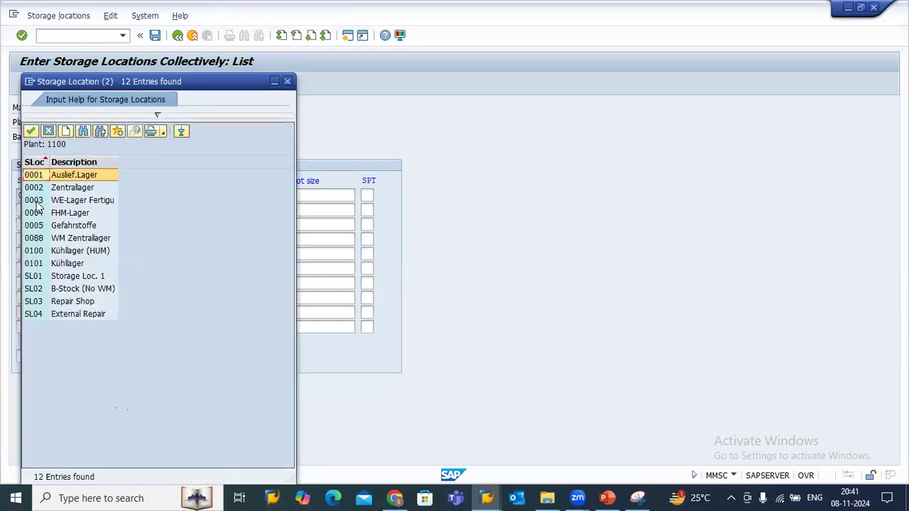
key("Return")
type("0003")
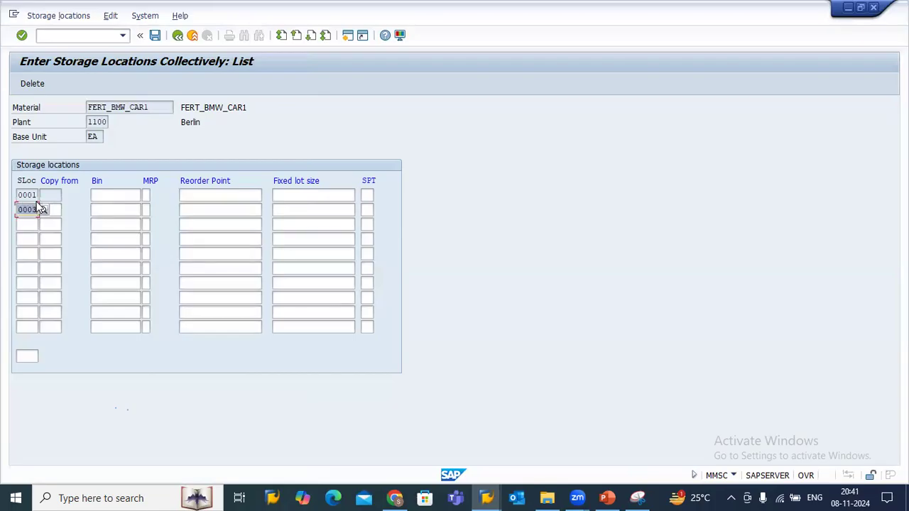
Step: Add storage locations 0004 (FHM-Lager) and 0005 (Gefahrstoffe) in the next two rows from the value help
left_click(32, 225)
left_click(43, 225)
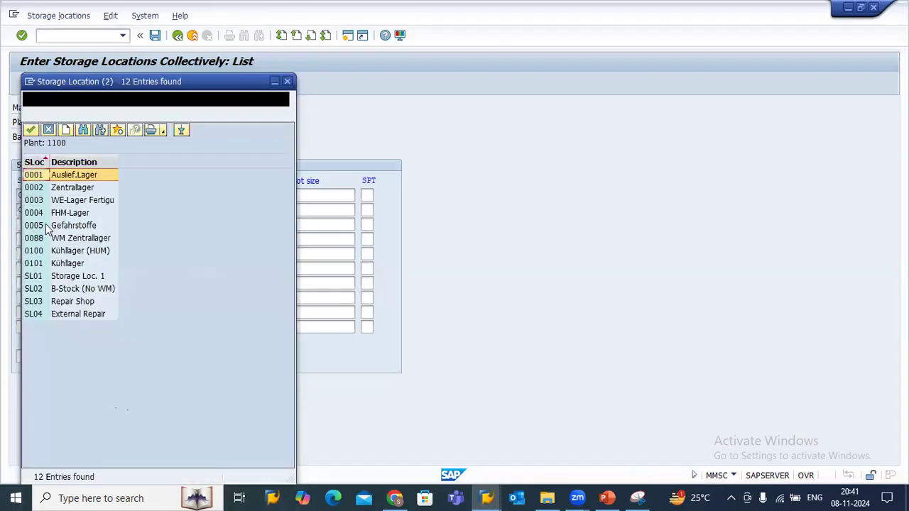
double_click(39, 213)
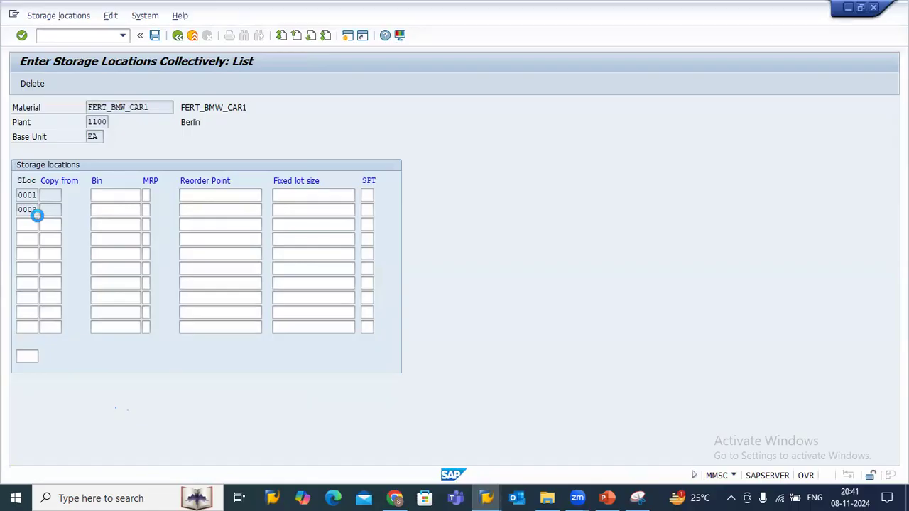
left_click(37, 238)
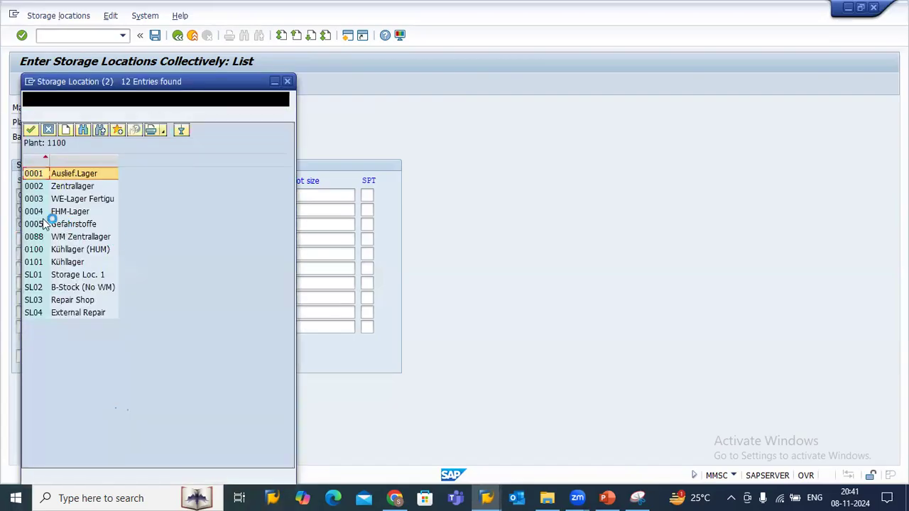
double_click(56, 225)
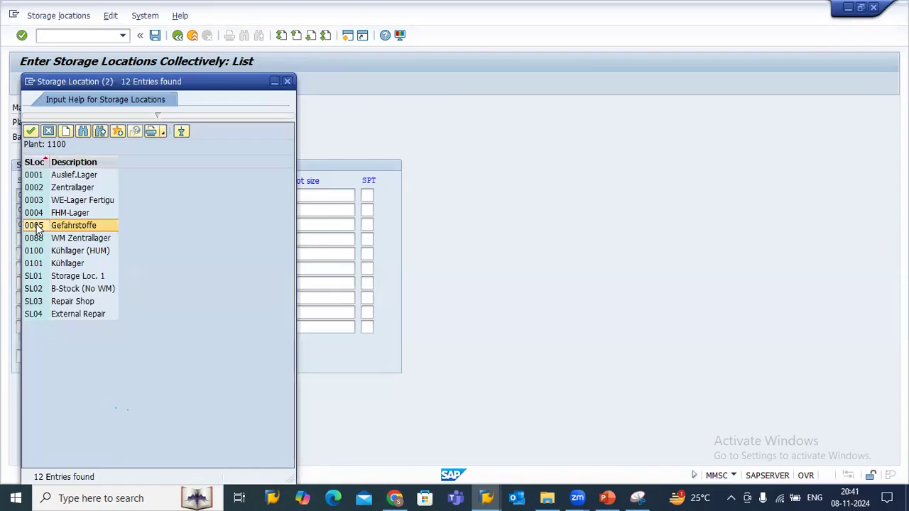
Step: Accept storage location 0005 (Gefahrstoffe) and review the Bin, Reorder Point and Fixed lot size fields of the listed storage locations
key("Return")
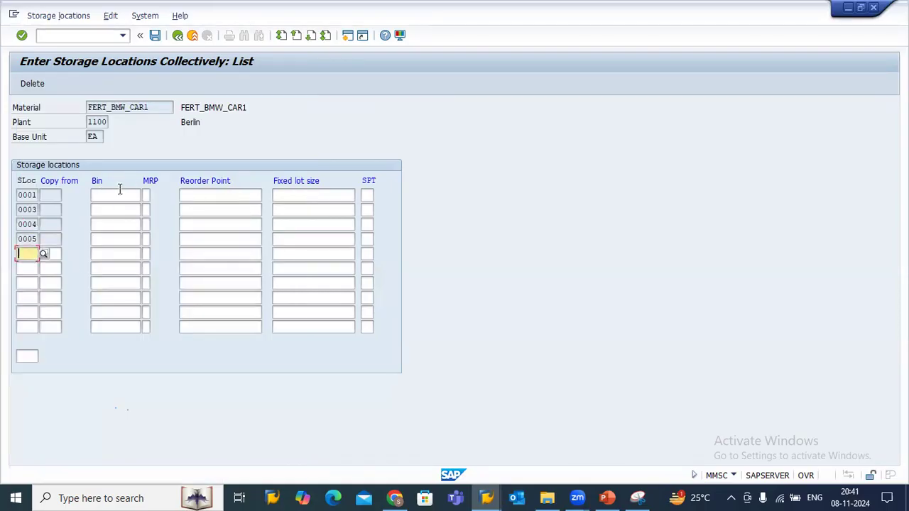
left_click(111, 193)
left_click(196, 197)
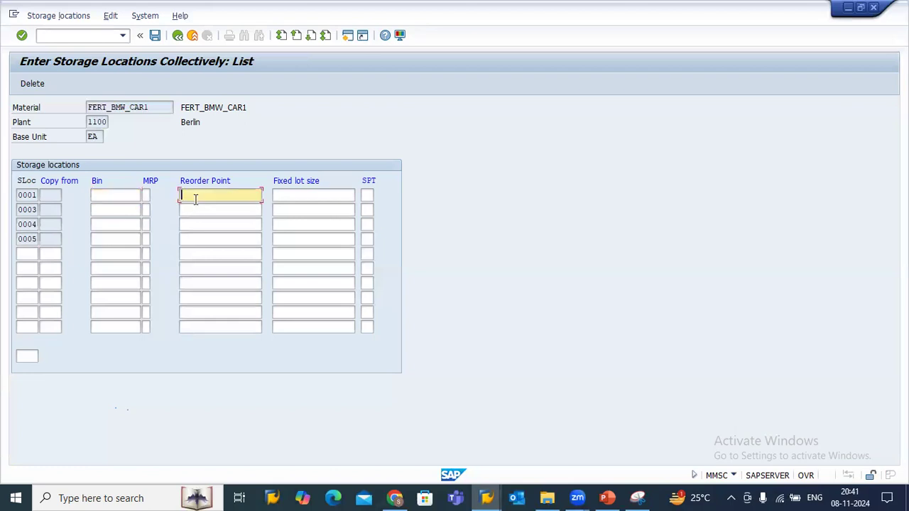
left_click(277, 196)
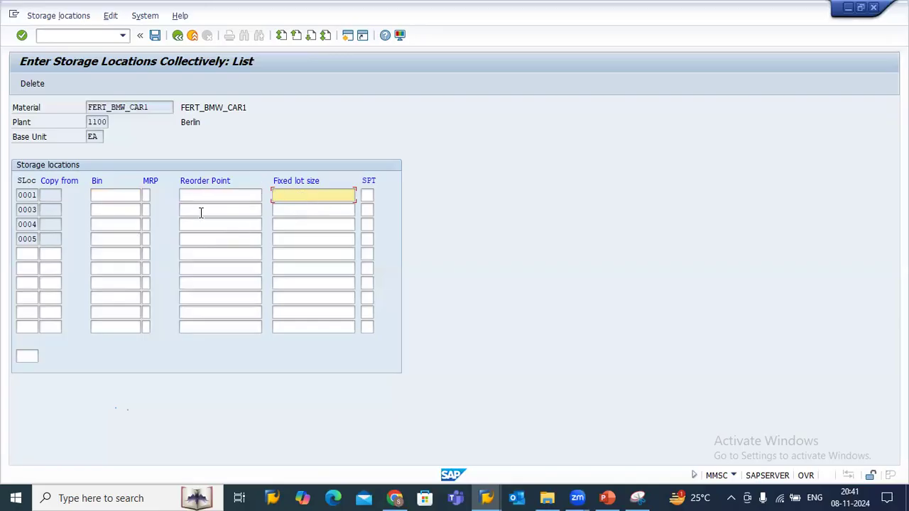
left_click(100, 194)
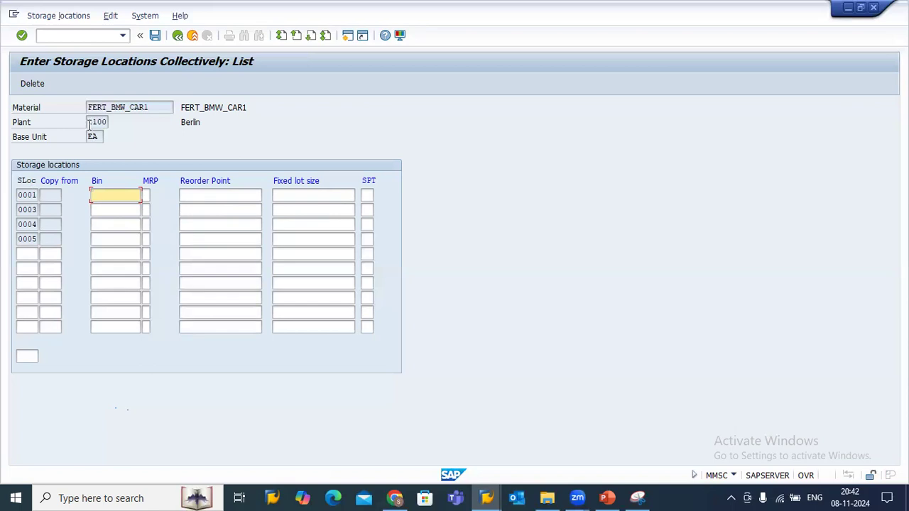
left_click(24, 196)
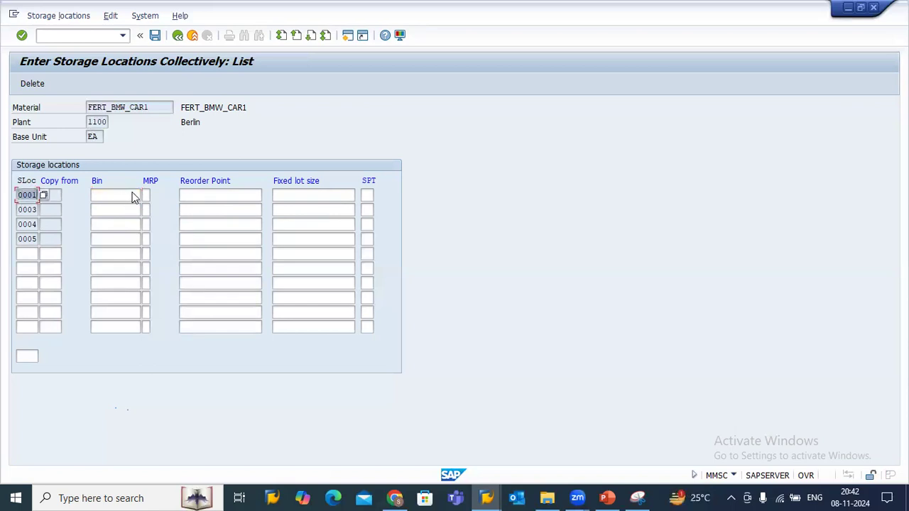
left_click(133, 196)
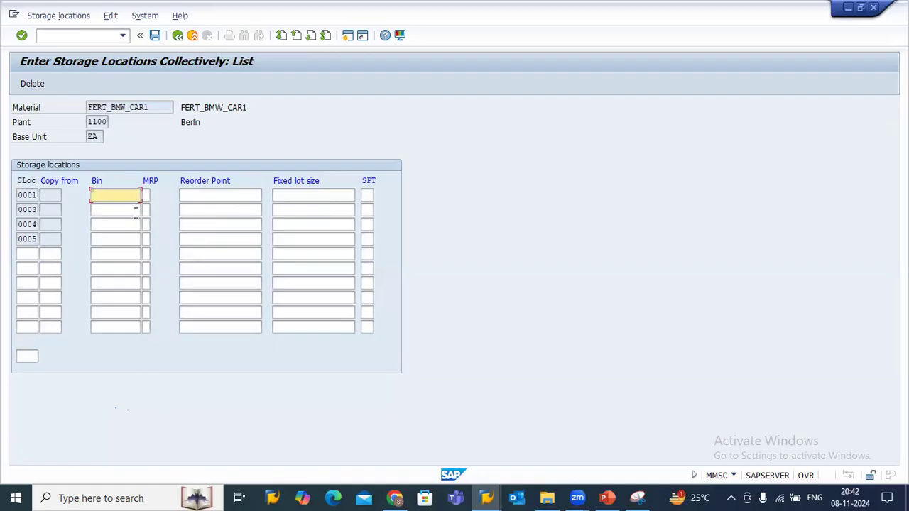
left_click(215, 196)
left_click(219, 240)
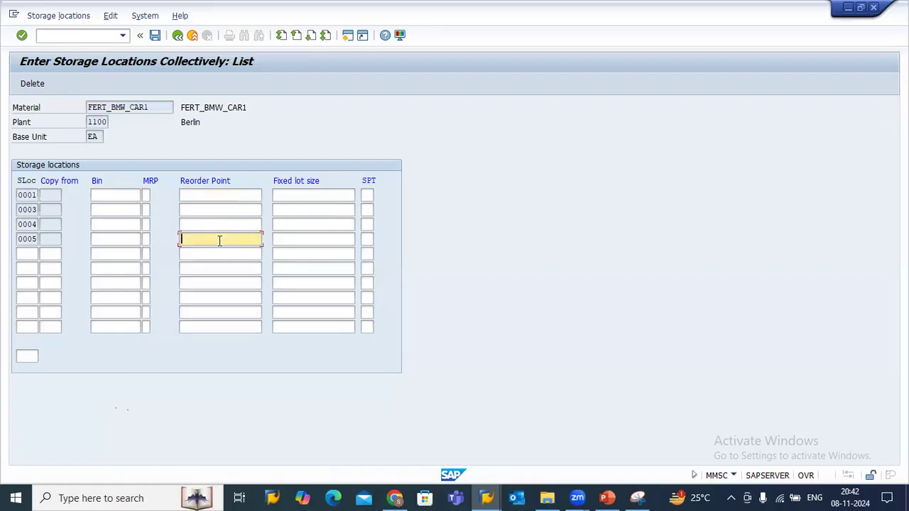
Step: Exit the storage location list to SAP Easy Access and check the topic list on the Material Master slide in PowerPoint
left_click(192, 34)
left_click(235, 273)
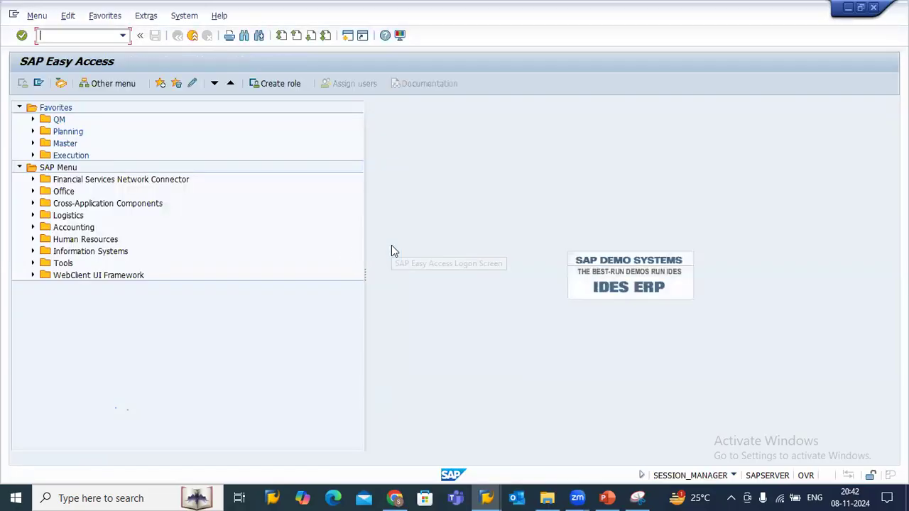
key("alt+Tab")
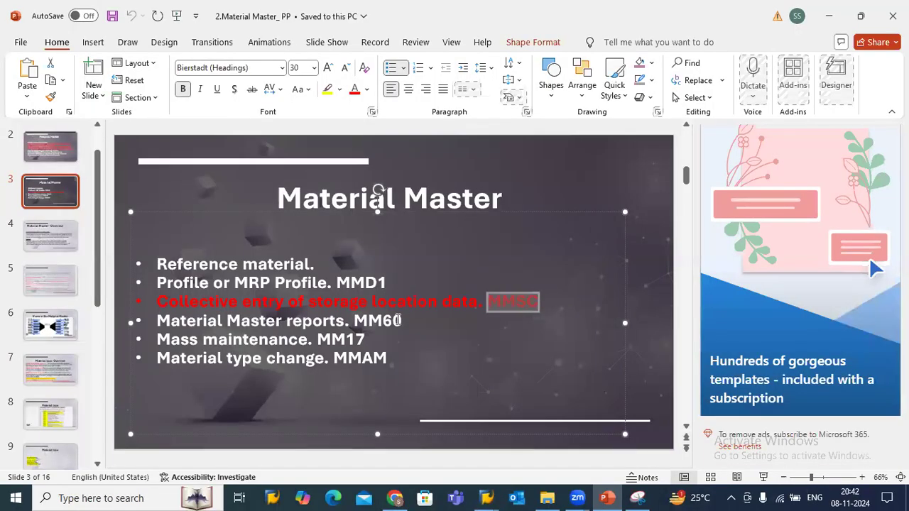
left_click(401, 343)
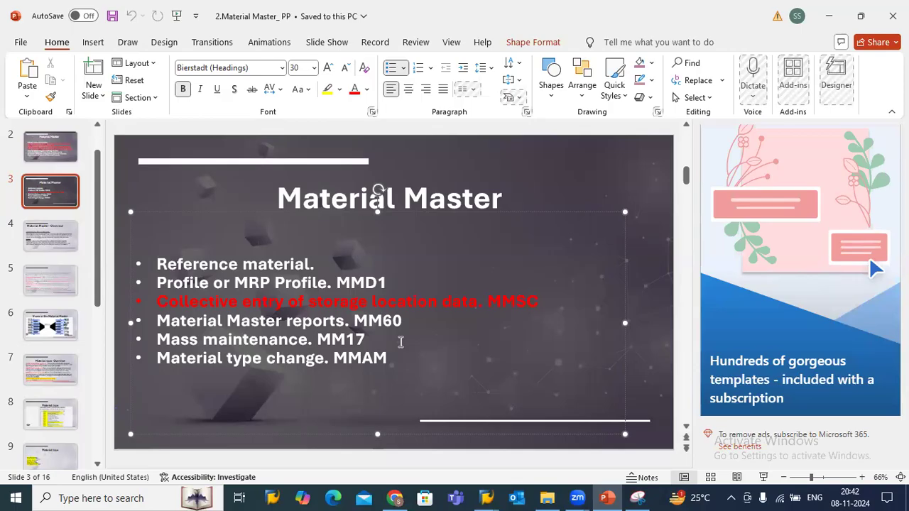
key("alt+Tab")
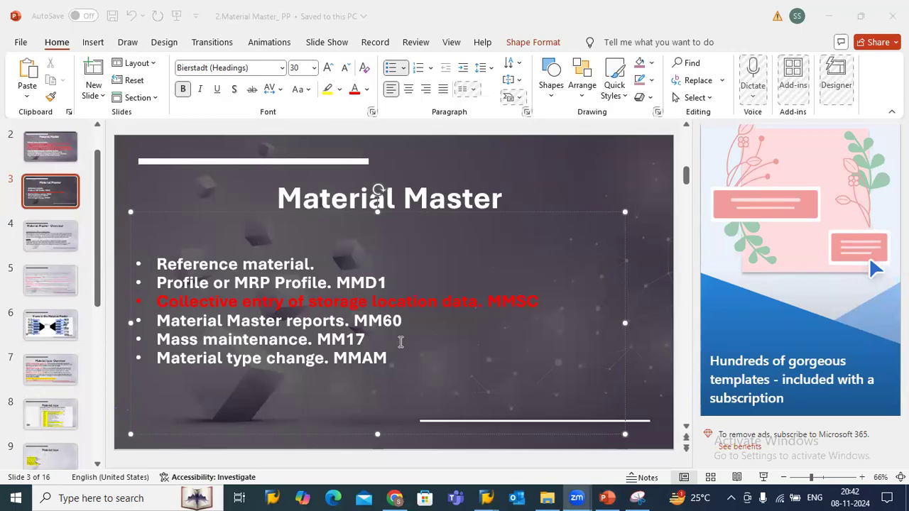
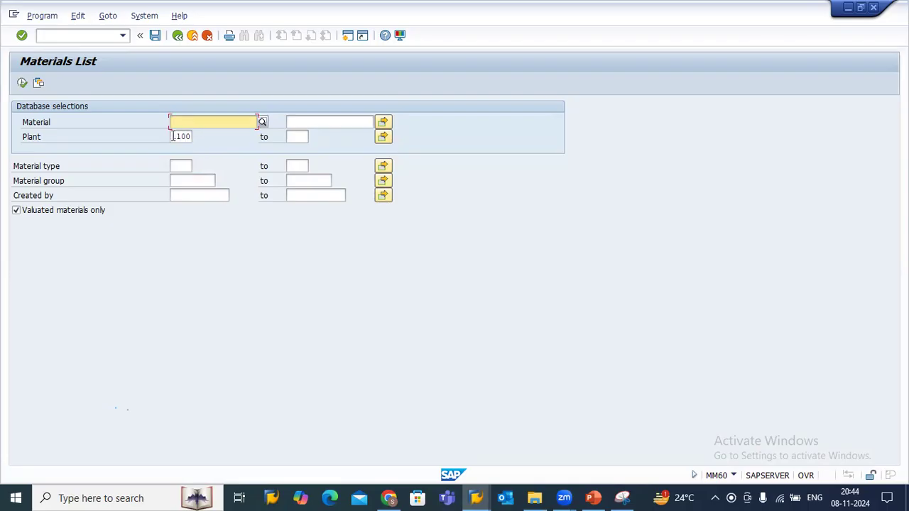
Step: Inspect the multiple selection options for Plant in the Materials List selection and close them without adding plants
double_click(181, 136)
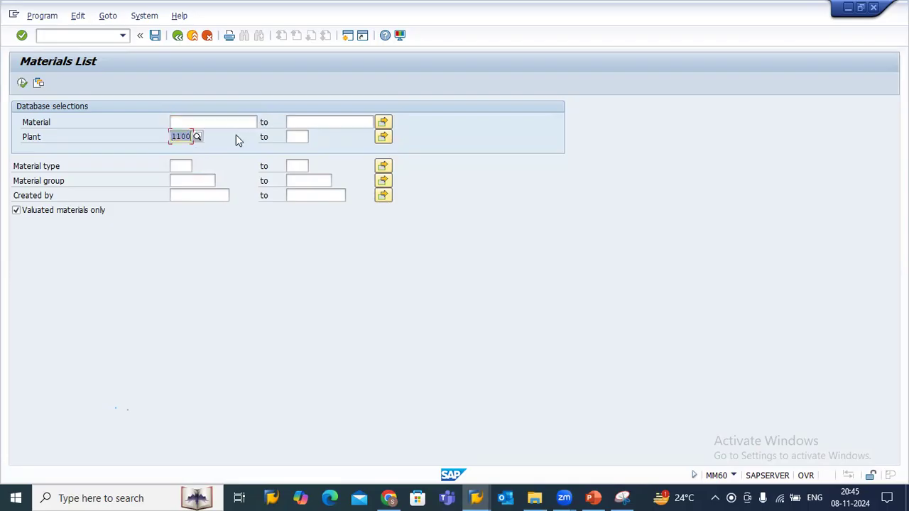
left_click(384, 136)
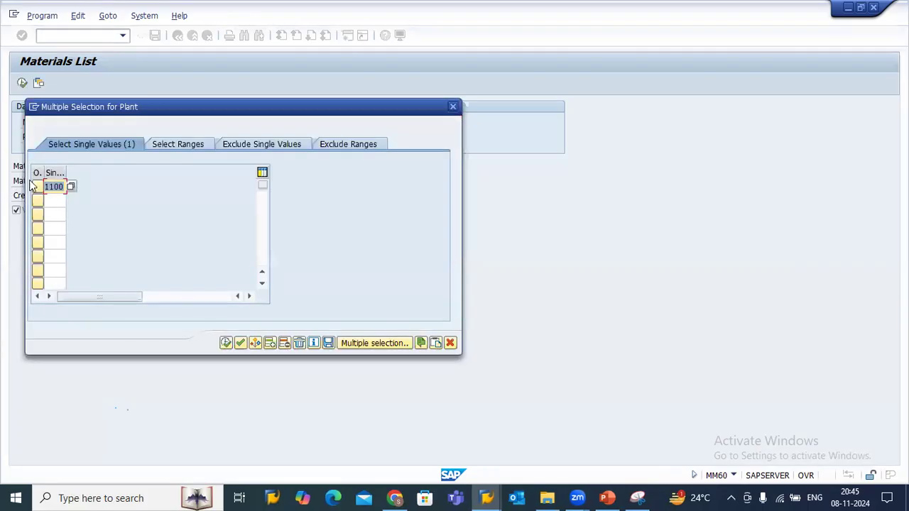
left_click(55, 201)
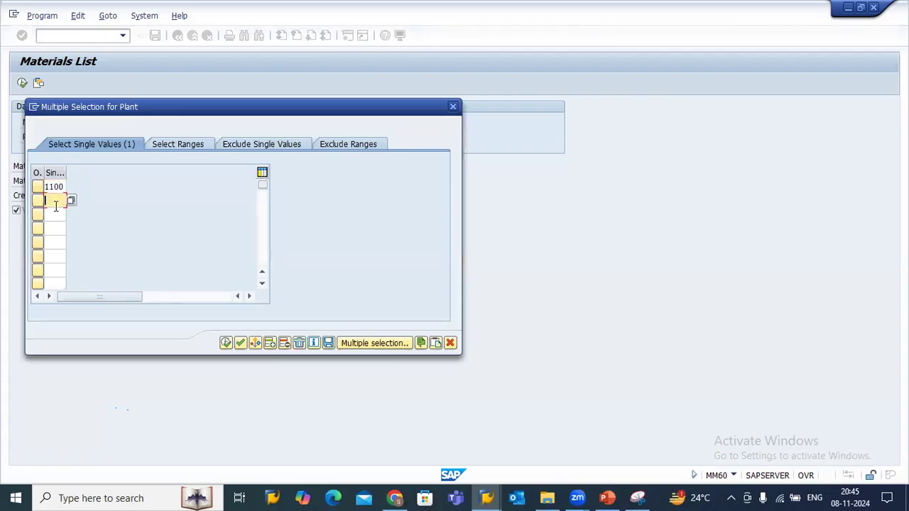
left_click(54, 228)
left_click(453, 108)
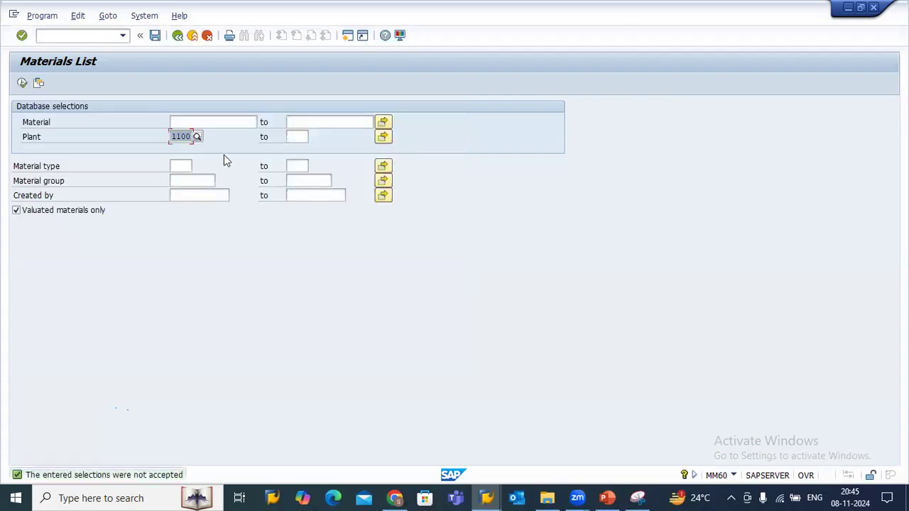
Step: Run the materials list for plant 1100 and examine the material types of the listed materials
left_click(22, 84)
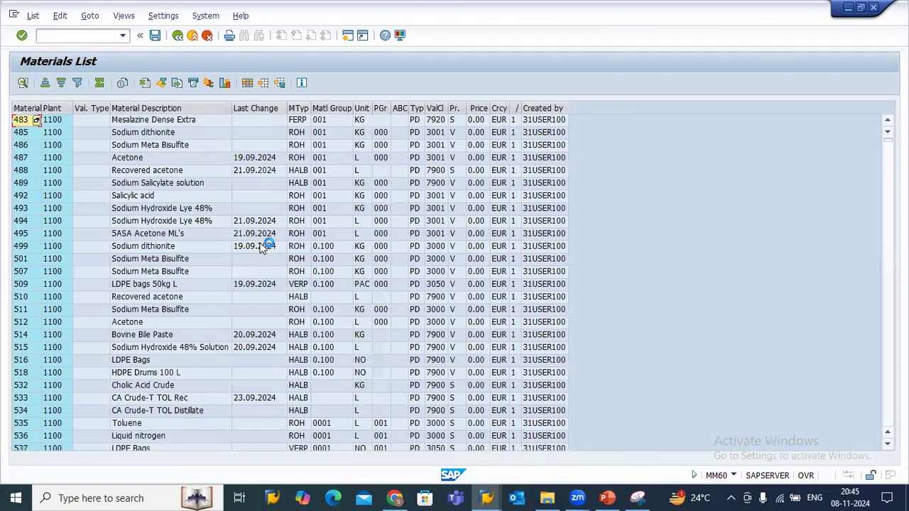
left_click(299, 171)
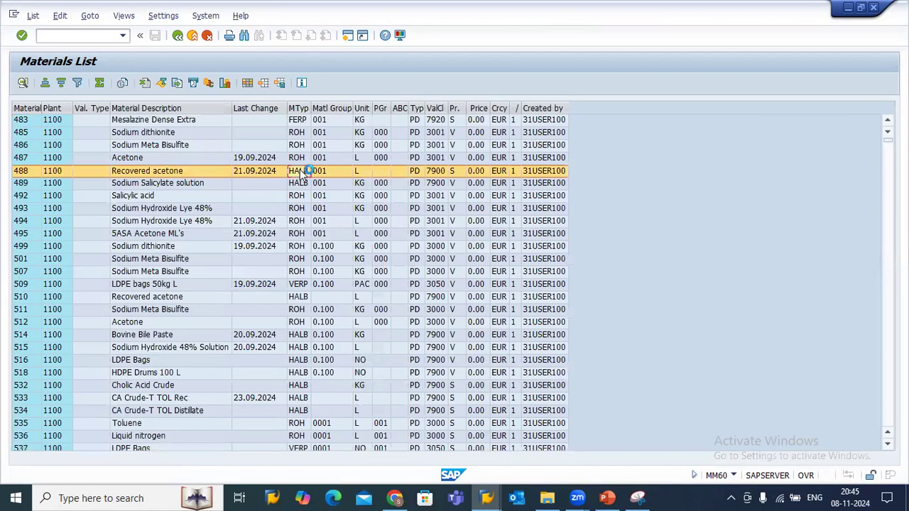
left_click(299, 158)
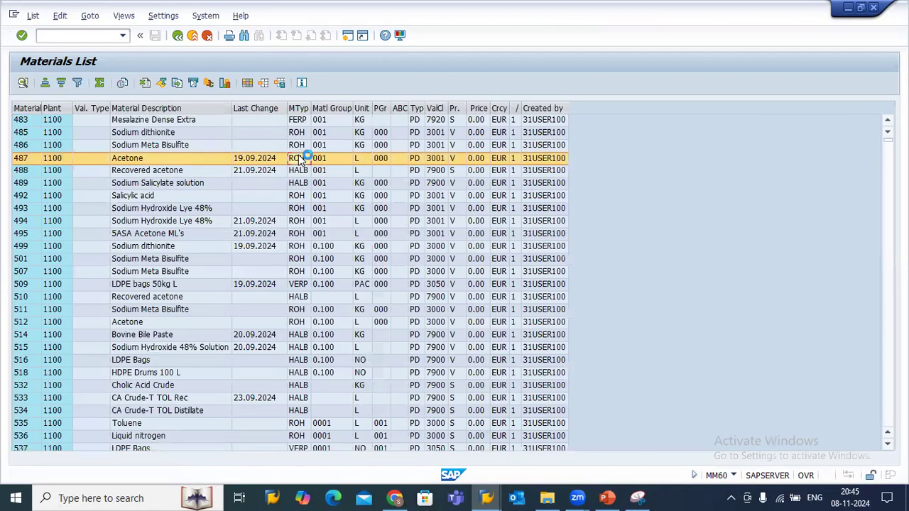
left_click(298, 285)
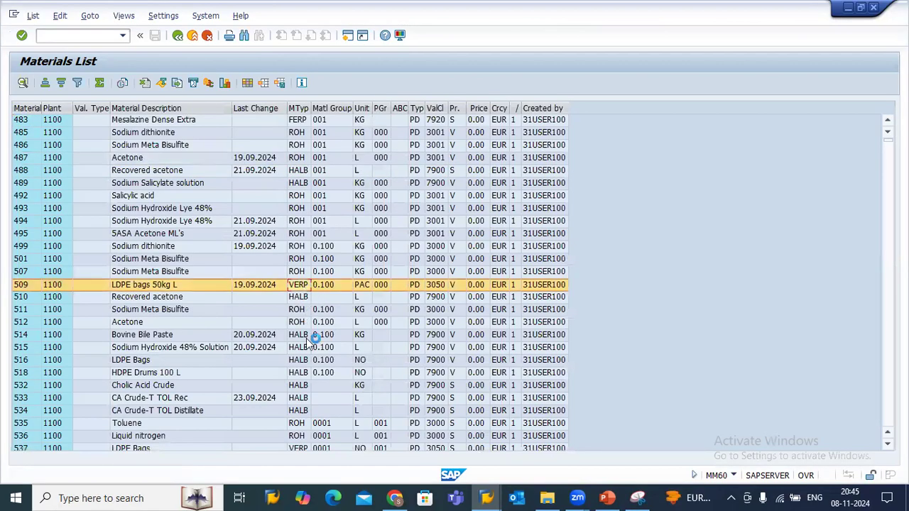
left_click(297, 424)
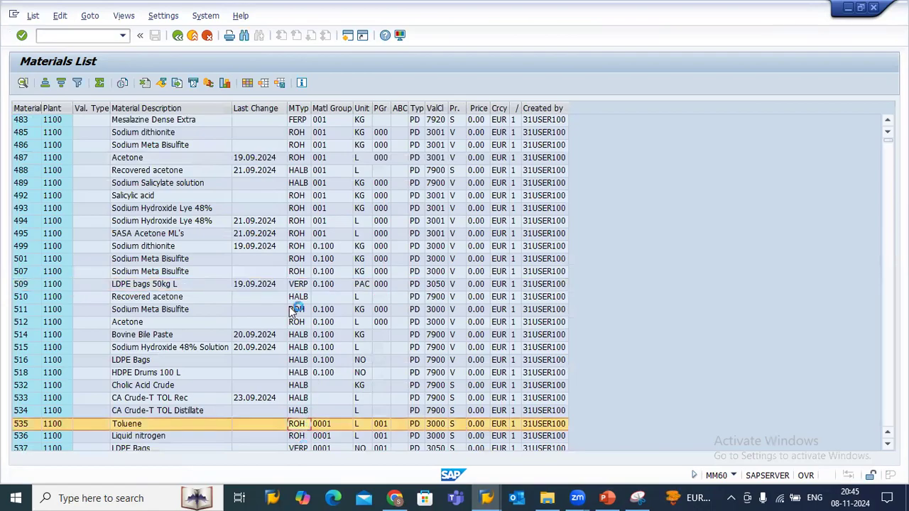
left_click(297, 259)
left_click(299, 284)
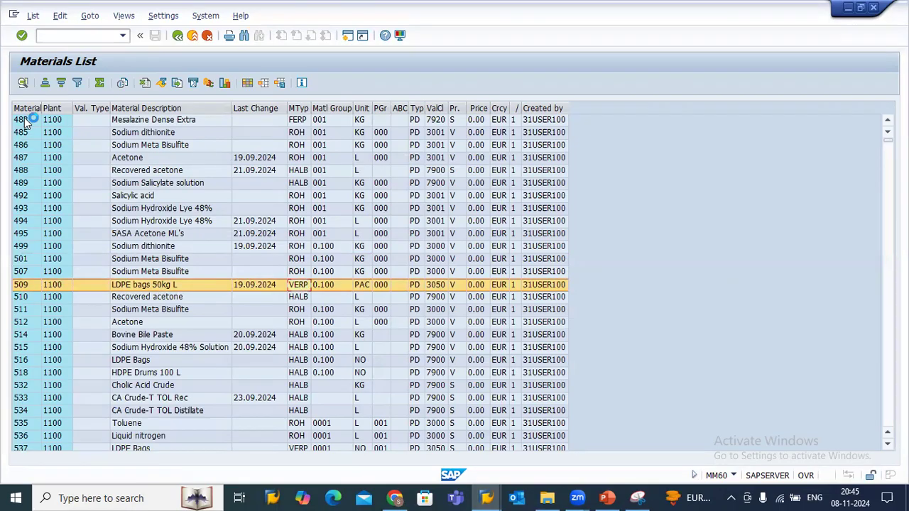
Step: Examine the plant, description, last change, material type, material group and unit columns of the plant 1100 list
left_click(55, 121)
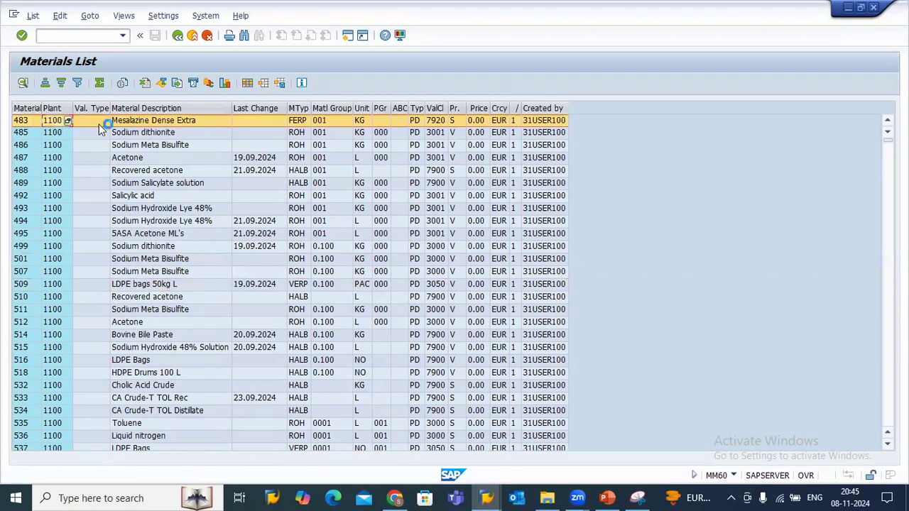
left_click(121, 121)
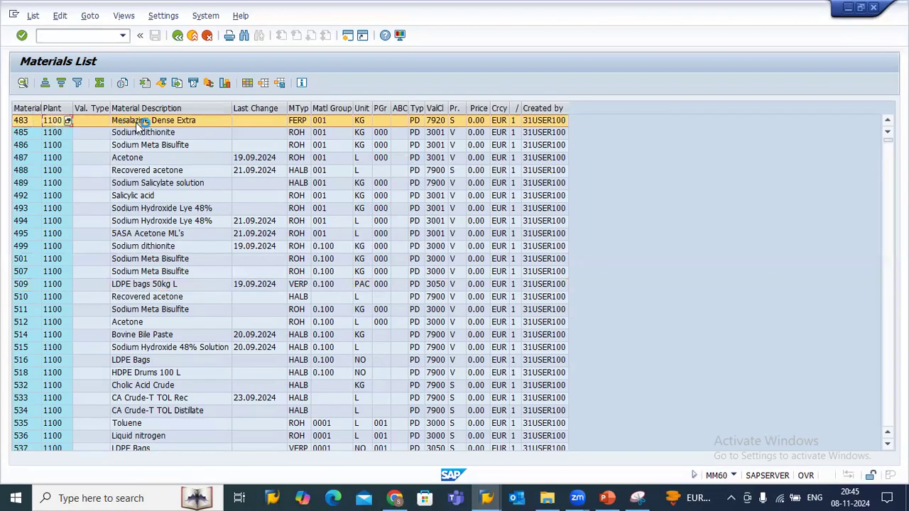
left_click(275, 157)
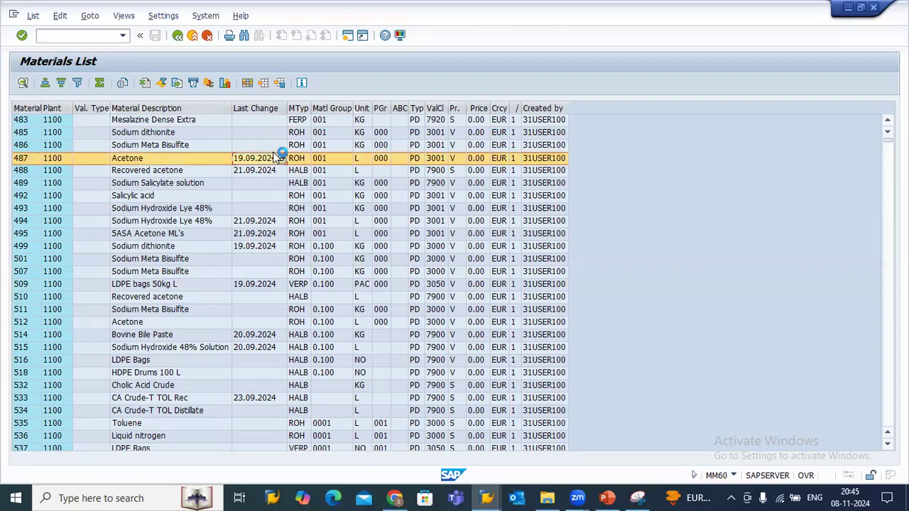
left_click(301, 122)
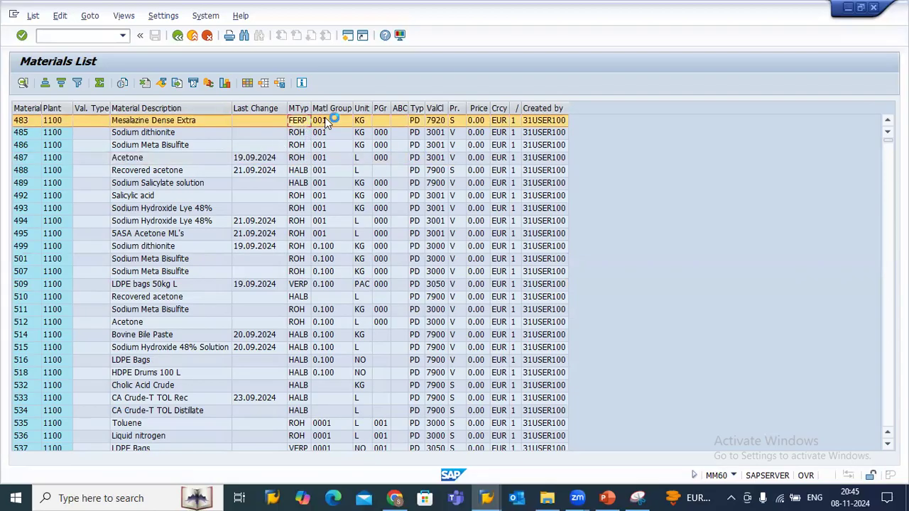
left_click(359, 121)
left_click(314, 236)
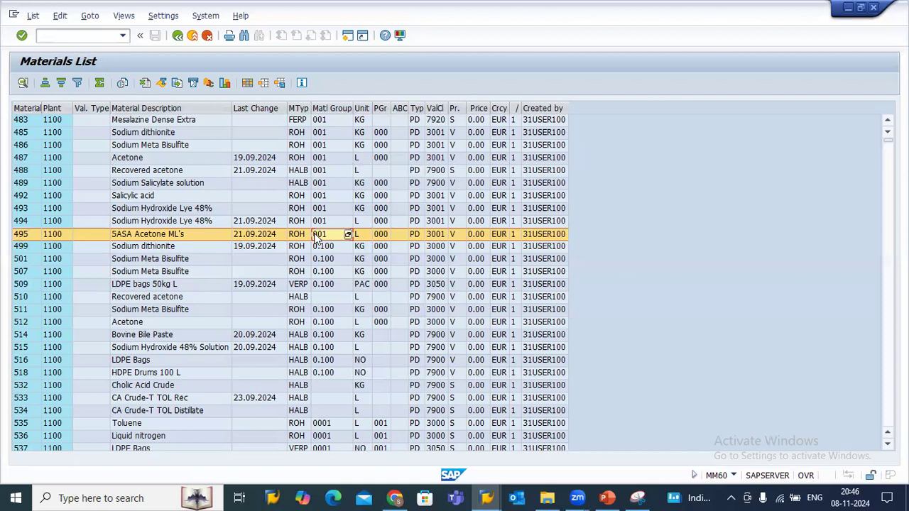
left_click(312, 223)
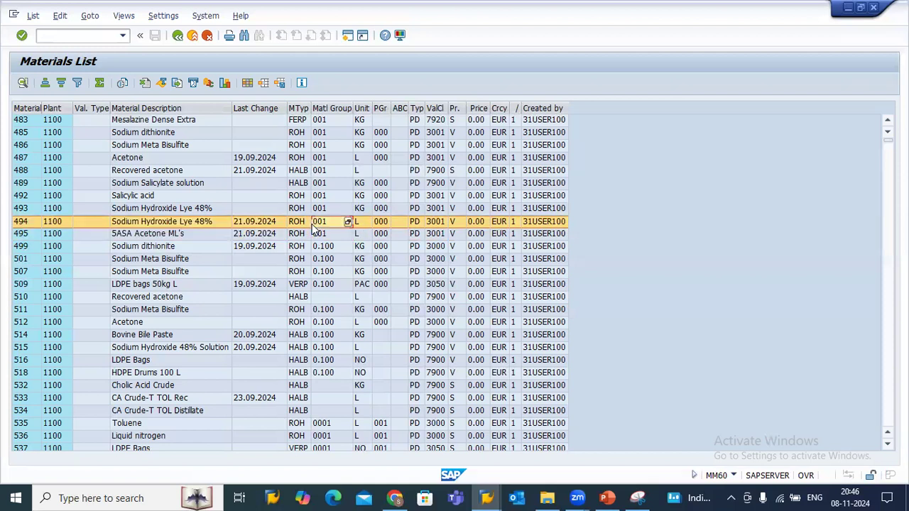
left_click(270, 198)
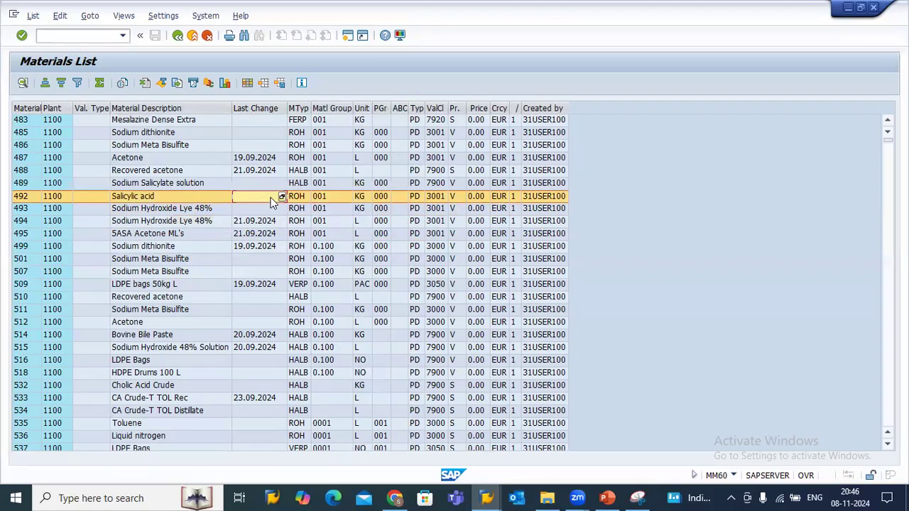
left_click(199, 145)
Step: Return to the selection criteria and rerun the plant 1100 materials list restricted to material type FERT
left_click(177, 35)
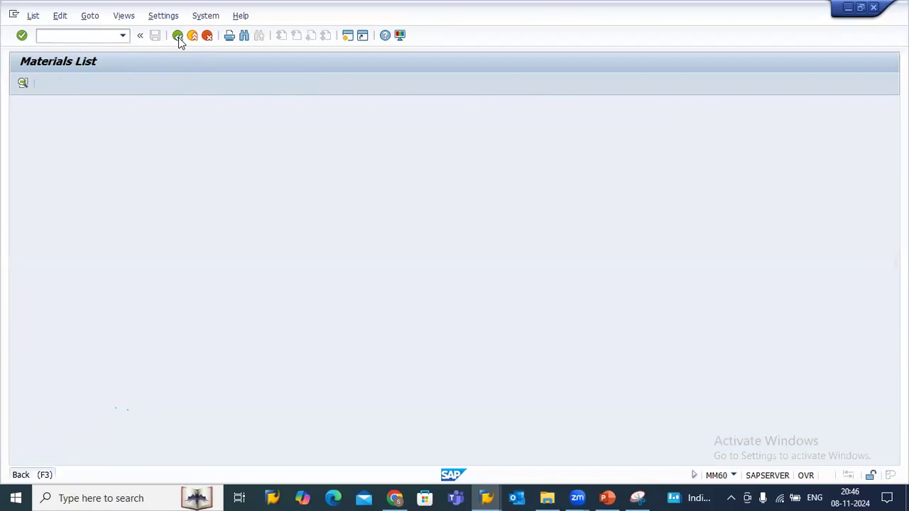
left_click(174, 166)
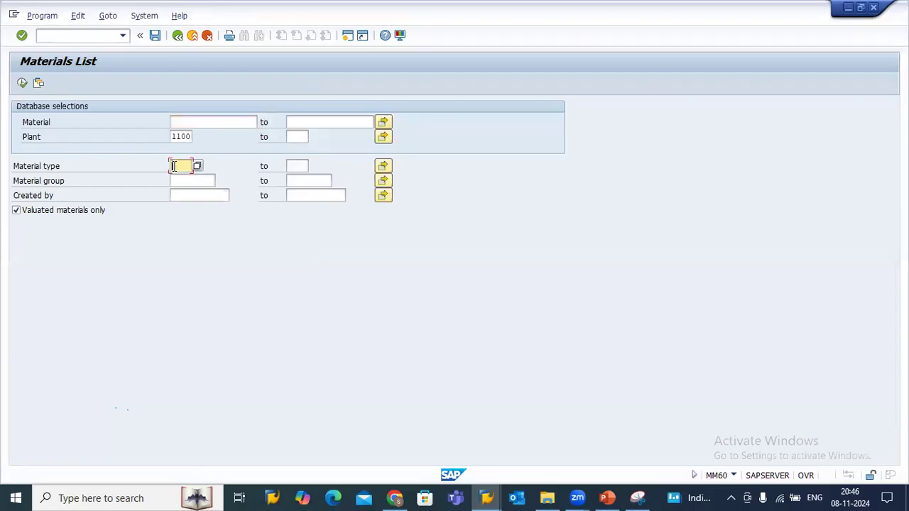
type("fert")
left_click(24, 81)
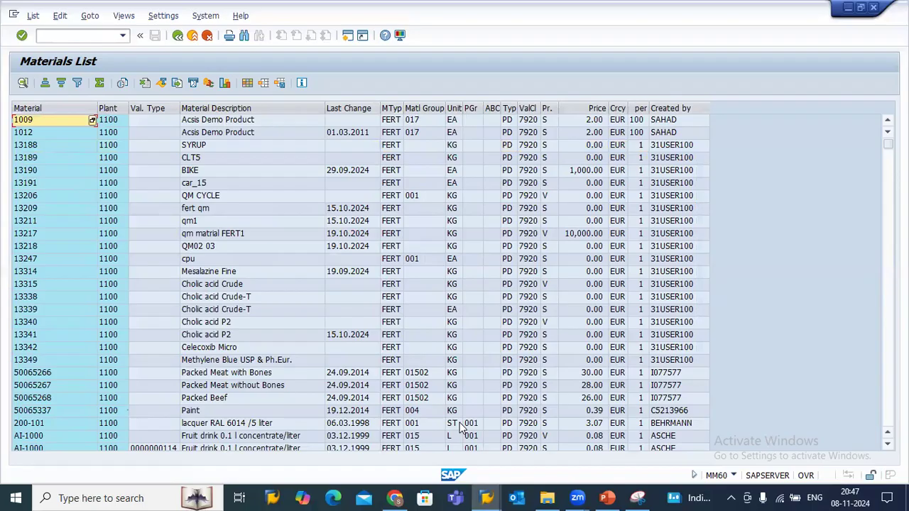
Step: Look over the FERT materials list and return to the Materials List selection criteria
left_click(222, 235)
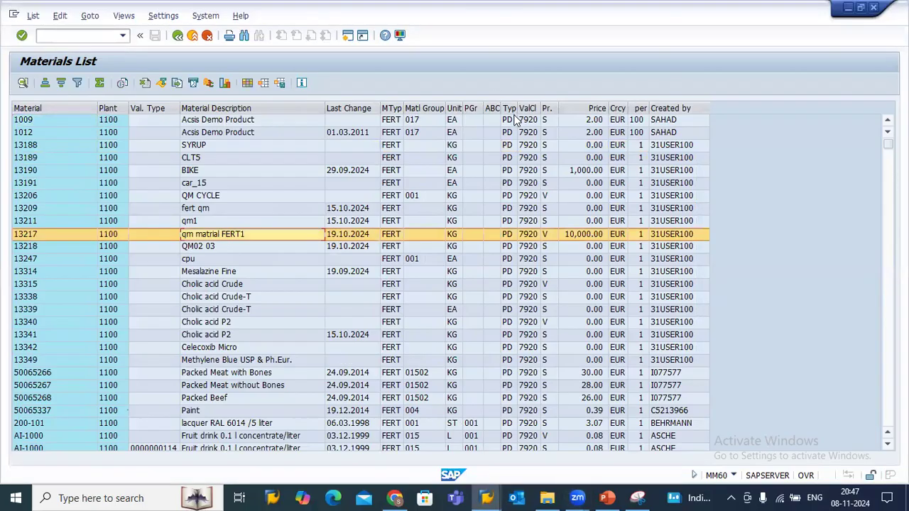
left_click(181, 38)
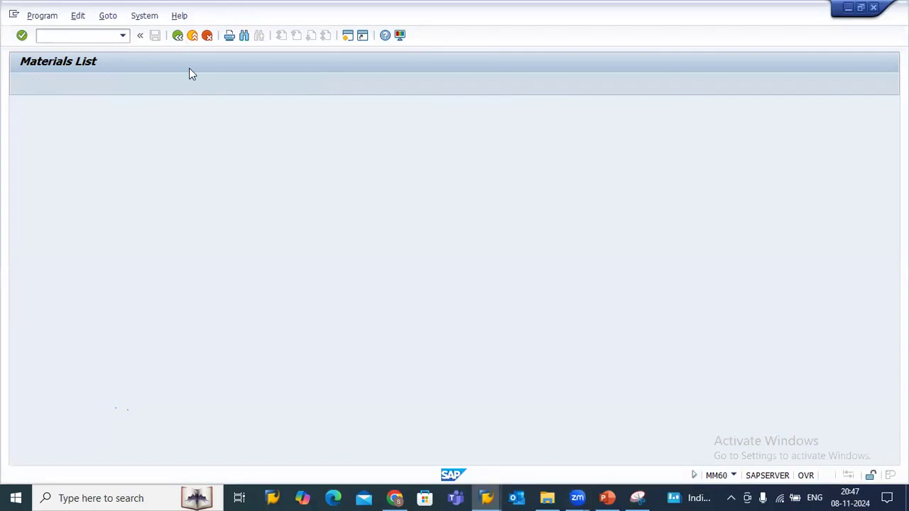
left_click(359, 221)
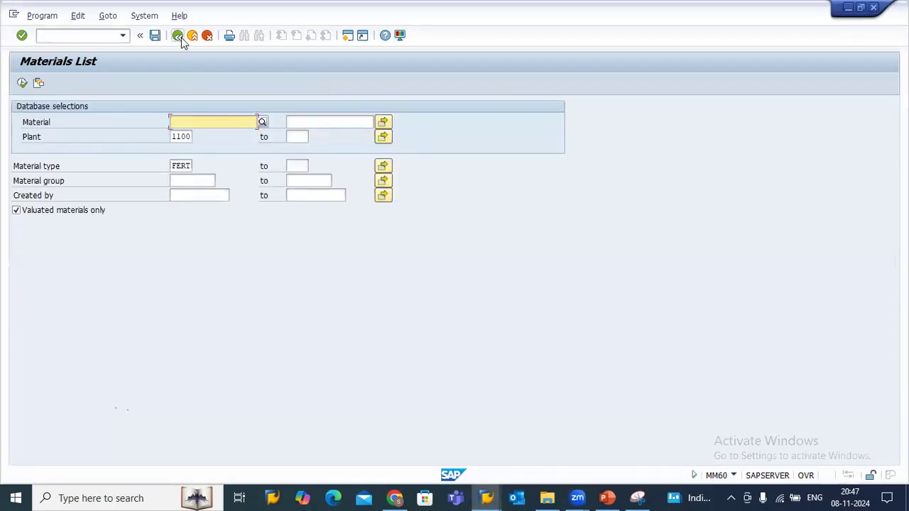
Step: Review the MM17 mass maintenance and MMAM material type change entries on the PowerPoint slide, and return to SAP
left_click(607, 498)
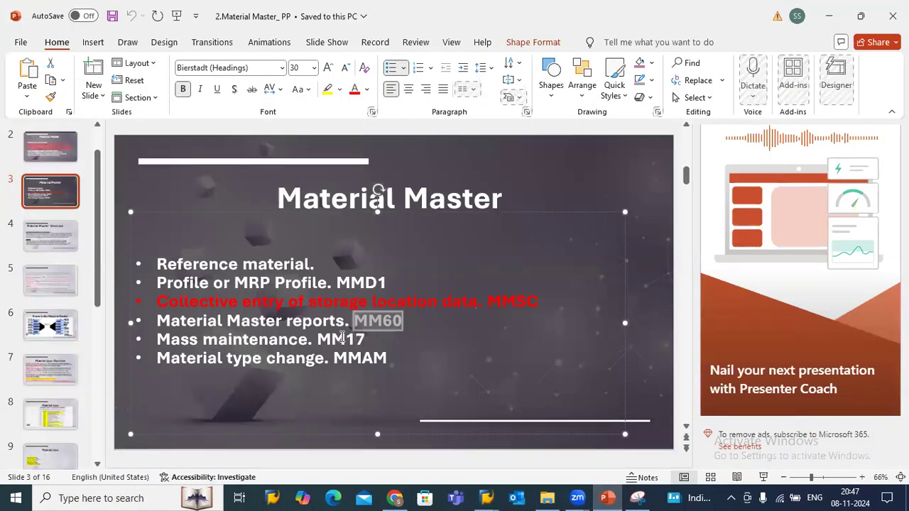
left_click_drag(317, 339, 362, 344)
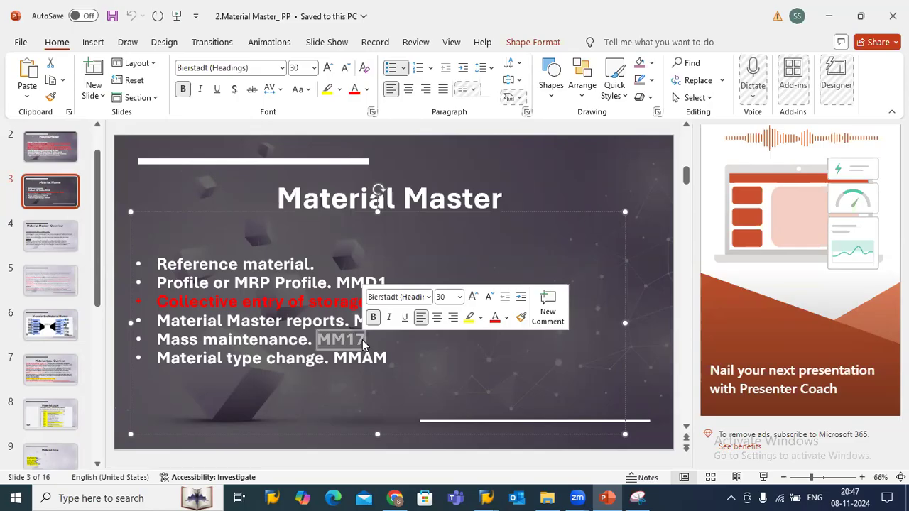
left_click(351, 356)
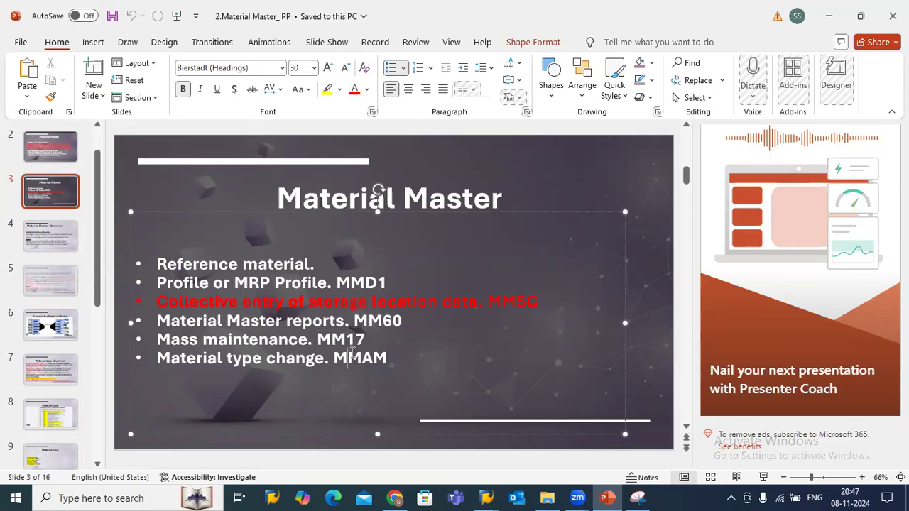
key("alt+Tab")
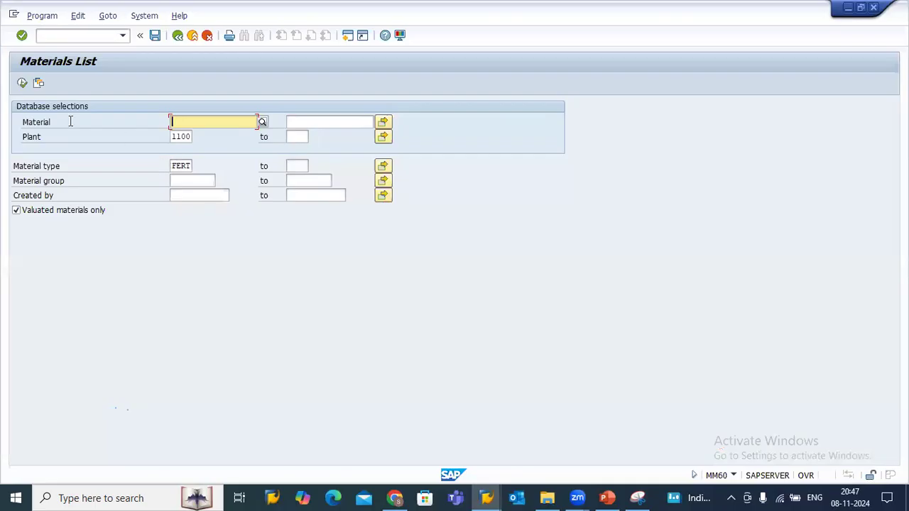
Step: Run the materials list for plant 1100 and material type FERT, and look through the listed materials
left_click(22, 83)
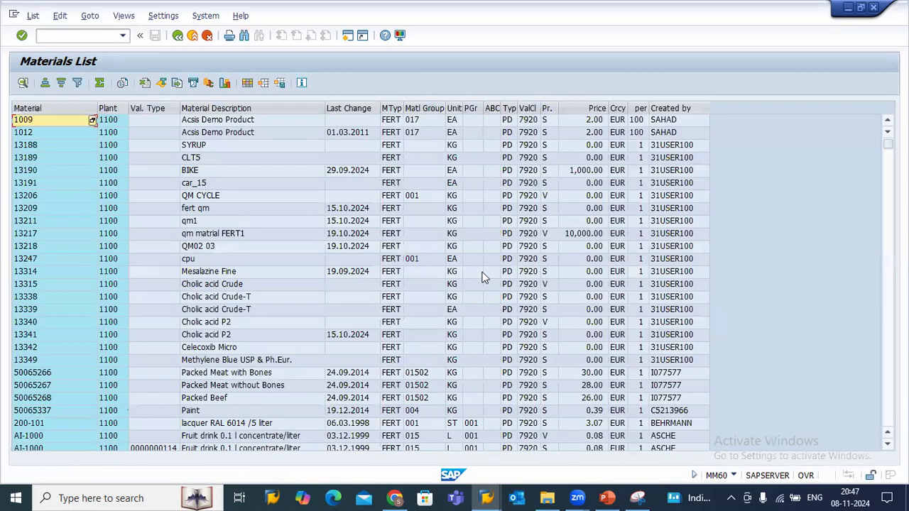
left_click(499, 260)
key("Down")
key("Down")
key("Down")
key("Down")
key("Down")
key("Down")
key("Down")
key("Down")
key("Down")
key("Down")
key("Down")
key("Down")
key("Down")
key("Down")
key("Down")
key("Down")
key("Down")
key("Down")
key("Down")
key("Down")
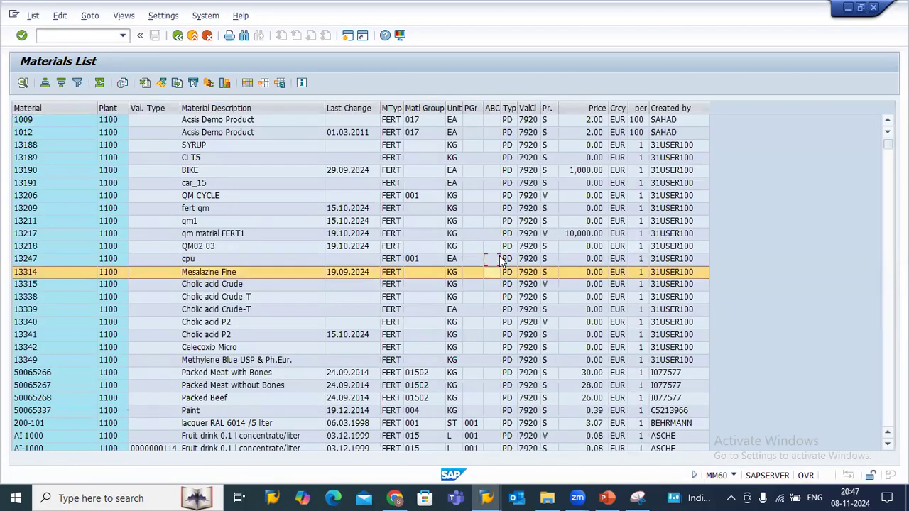
key("Down")
key("Down")
key("Down")
key("Down")
key("Down")
key("Down")
key("Down")
key("Down")
key("Down")
key("Down")
key("Down")
key("Down")
key("Down")
key("Down")
key("Down")
key("Down")
key("Down")
key("Down")
key("Down")
key("Down")
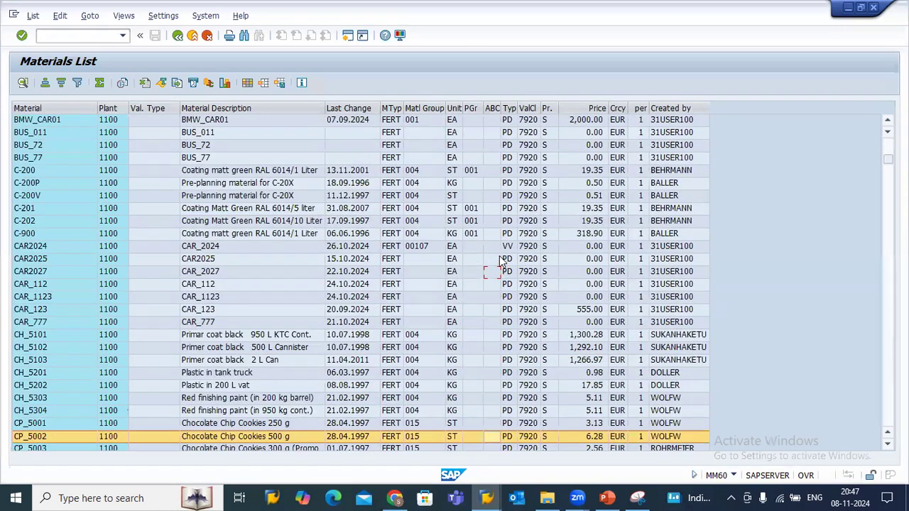
key("Down")
key("Down")
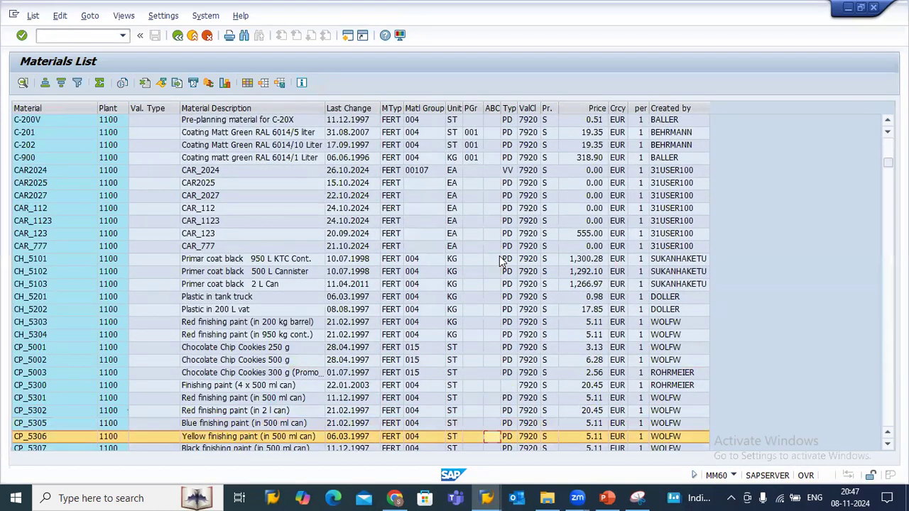
scroll(388, 207, "up", 10)
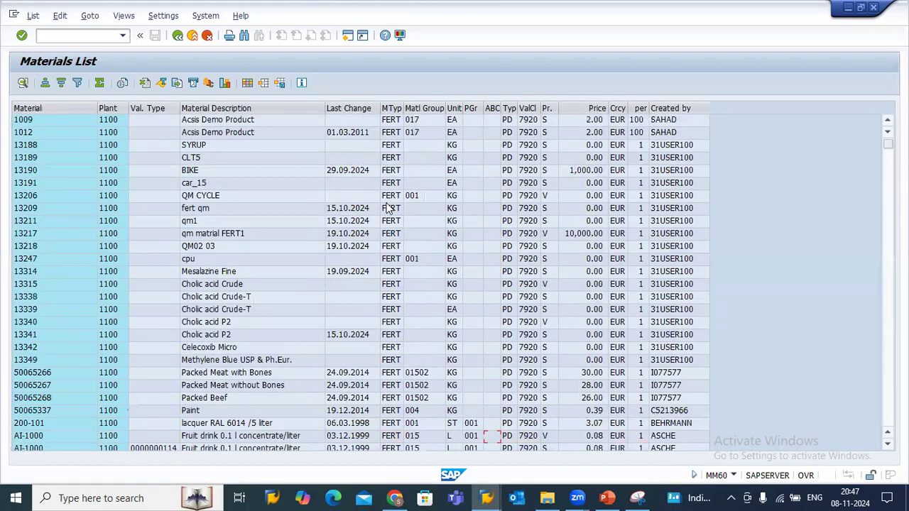
Step: Select and copy the list rows from material 1009 through 200-101 across all columns up to Created by
left_click(425, 232)
left_click(61, 122)
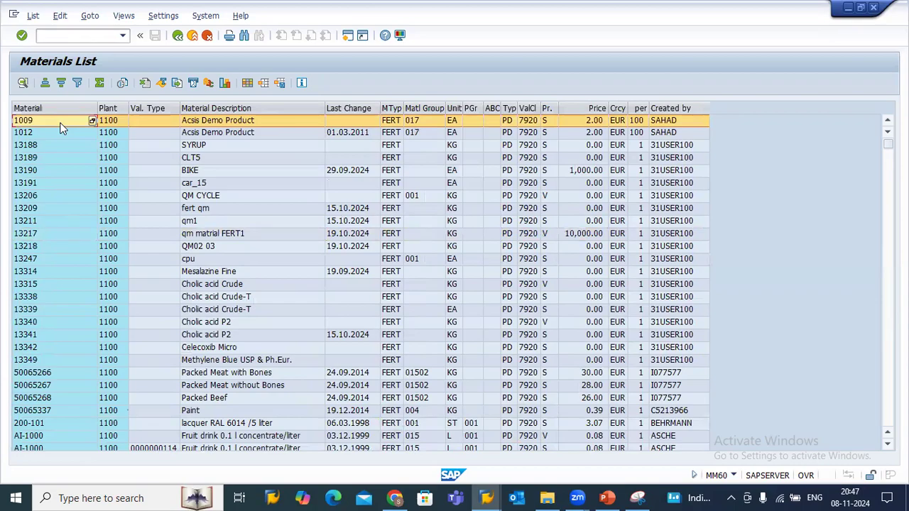
left_click(58, 123)
left_click_drag(51, 125, 670, 400)
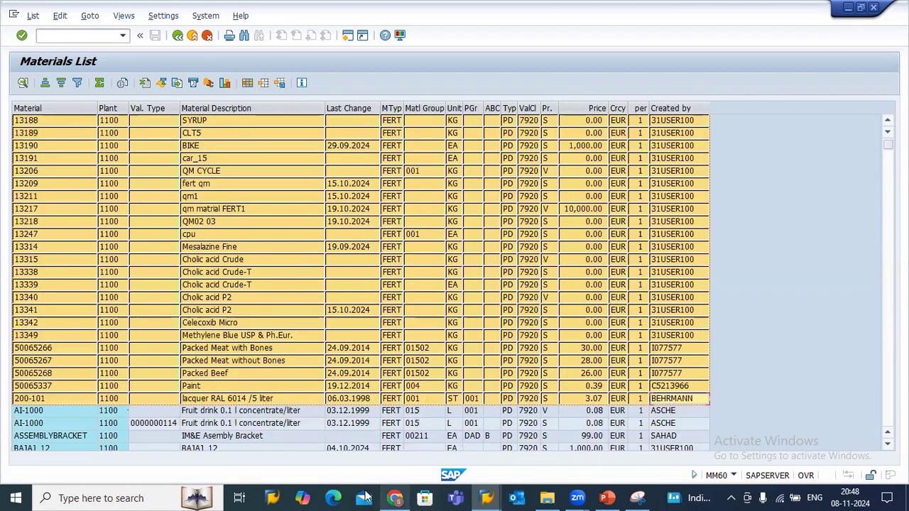
Step: Switch to Excel, create a blank workbook and paste the copied material rows starting at cell A1
left_click(16, 497)
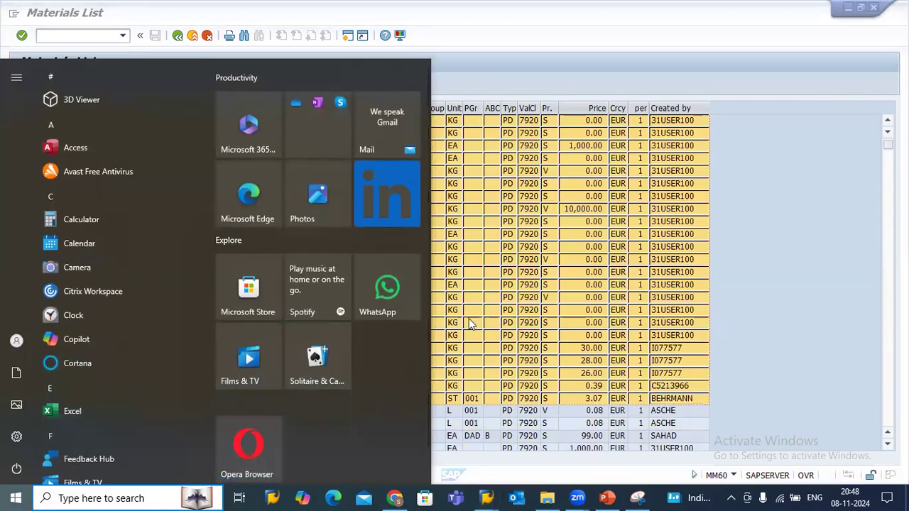
left_click(572, 244)
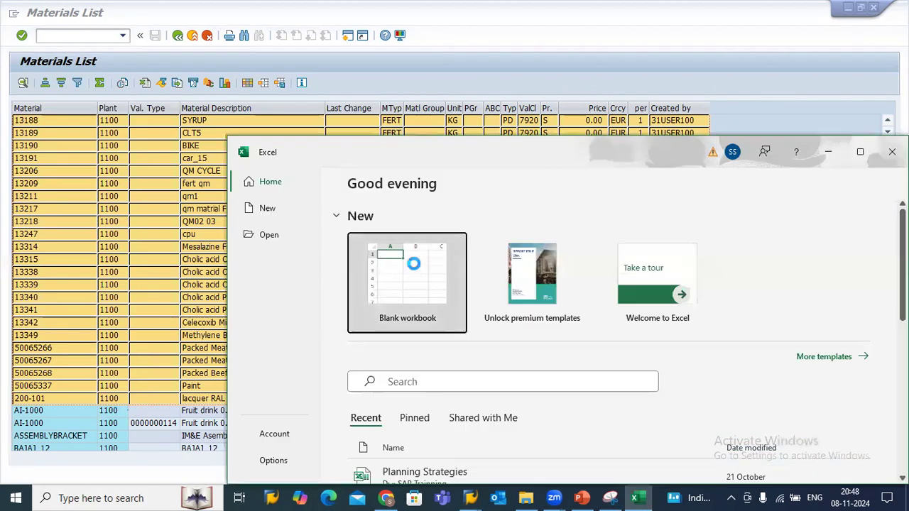
left_click(458, 250)
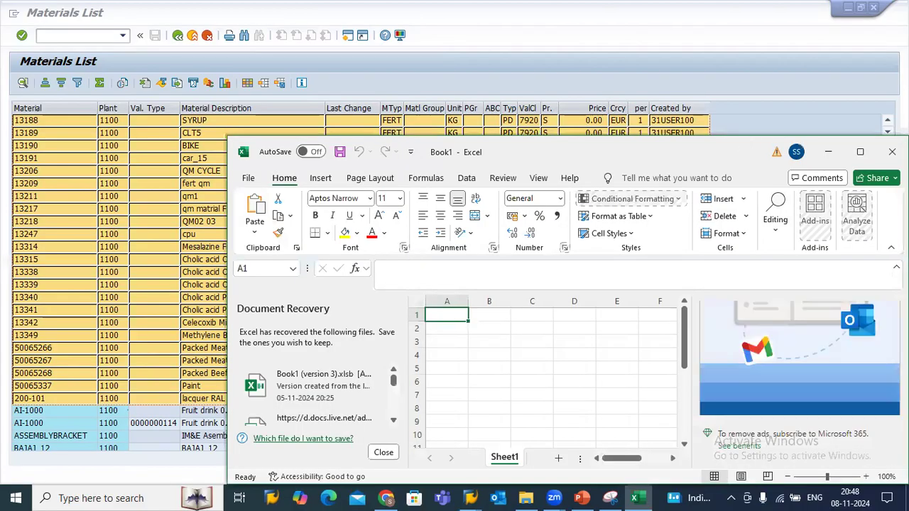
left_click(861, 153)
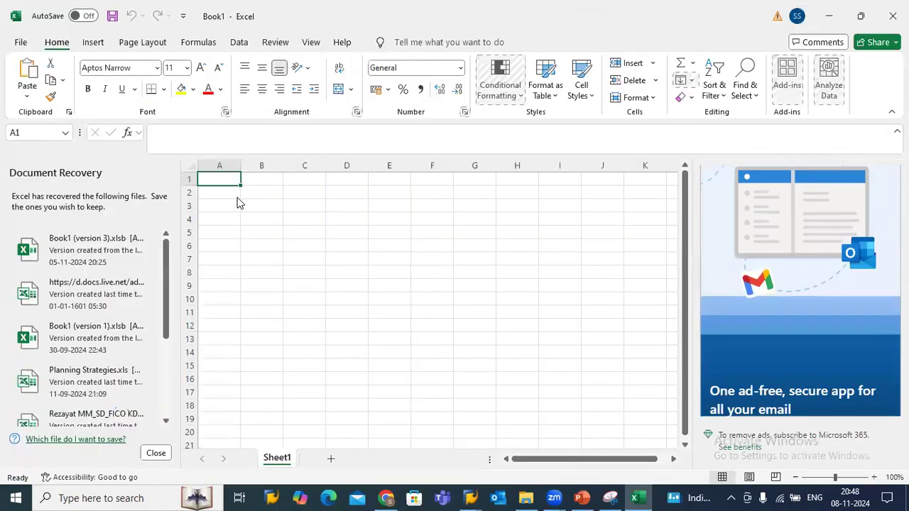
key("ctrl+v")
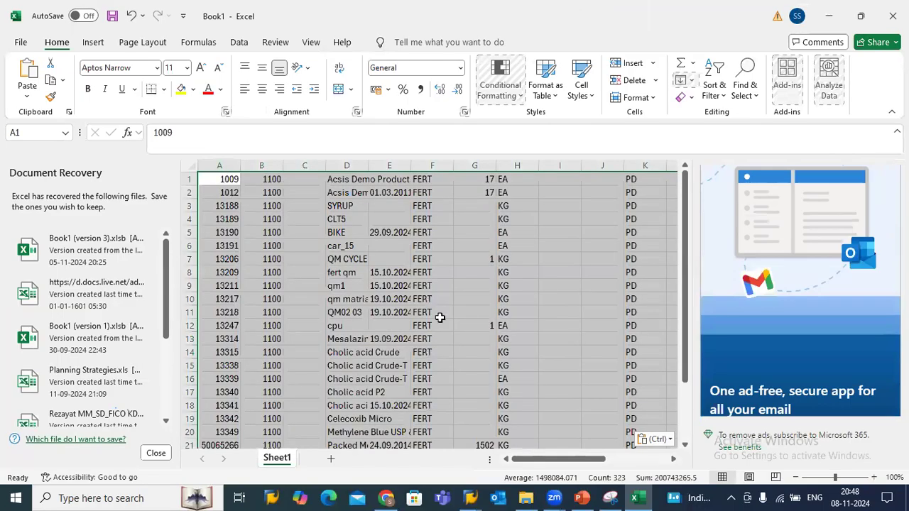
Step: Narrow the empty columns I and J, and fill column K containing the PD entries with yellow
left_click(448, 328)
left_click_drag(623, 165, 560, 167)
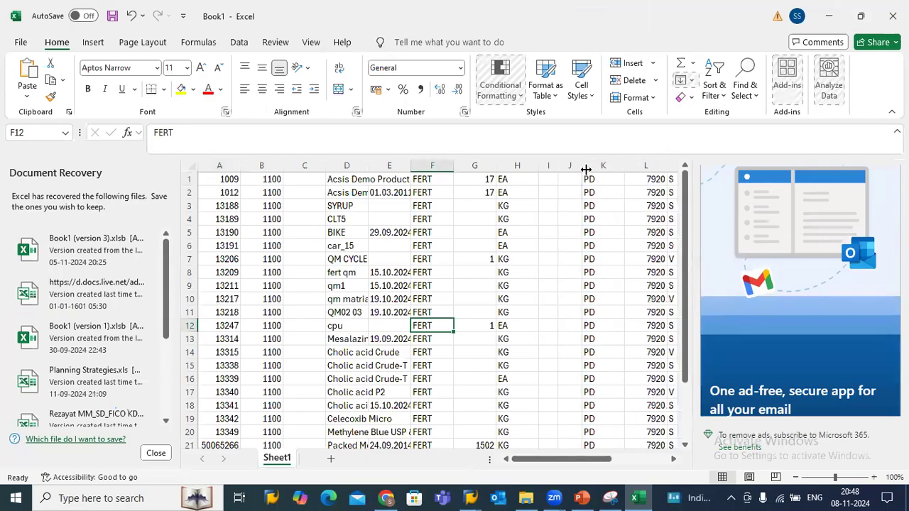
left_click(591, 165)
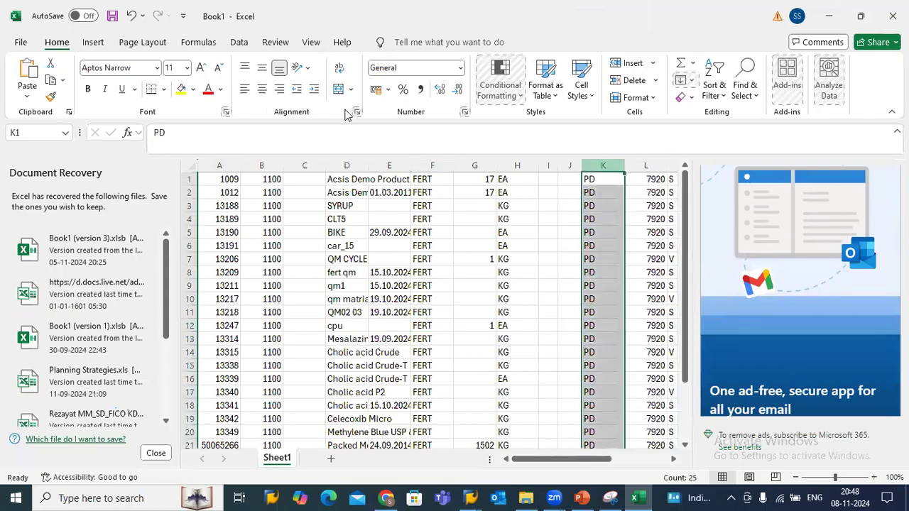
left_click(181, 88)
left_click(452, 286)
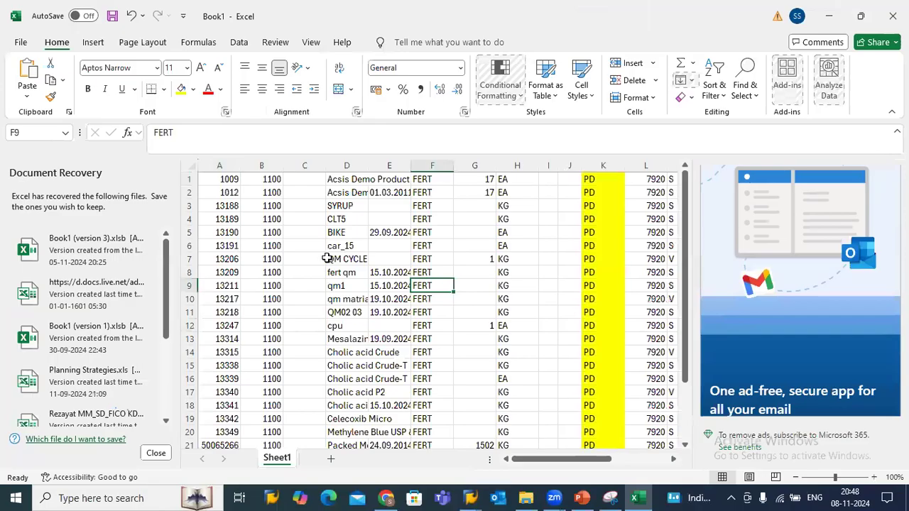
Step: Examine the material descriptions in column D alongside the highlighted PD entries in column K
left_click(322, 230)
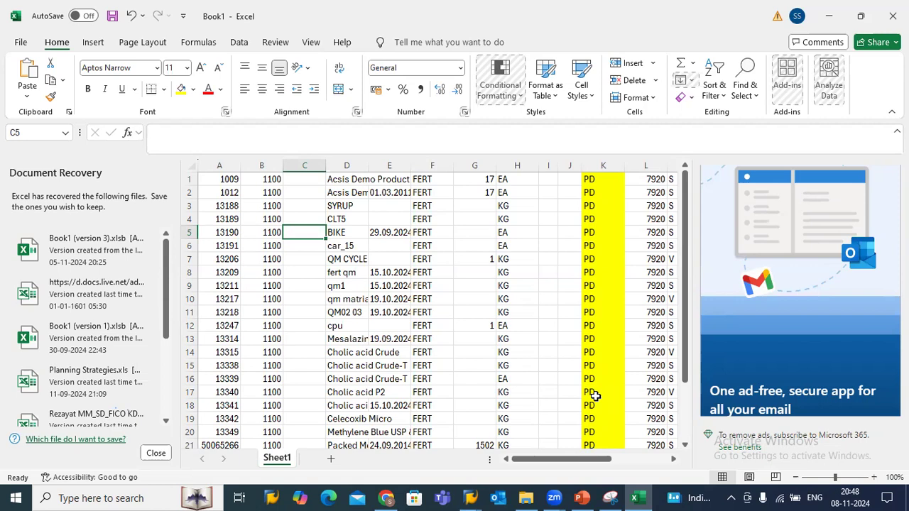
left_click(587, 367)
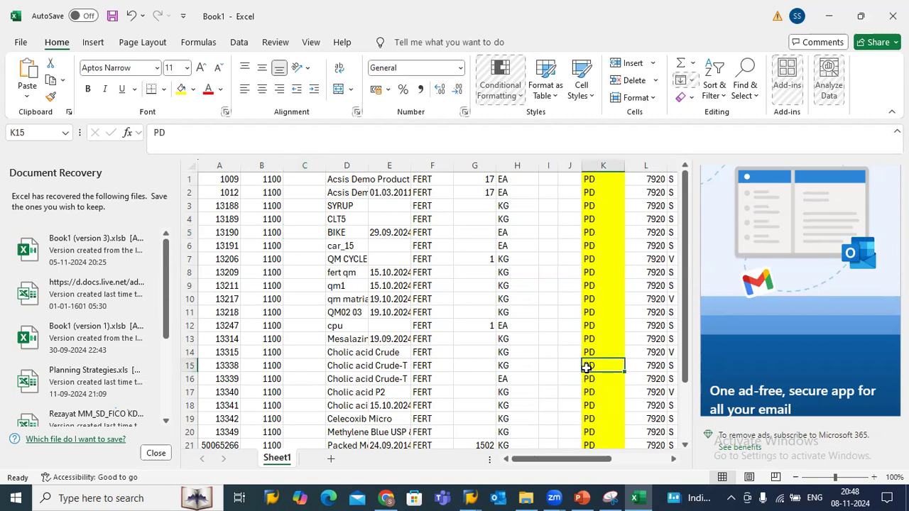
left_click(561, 380)
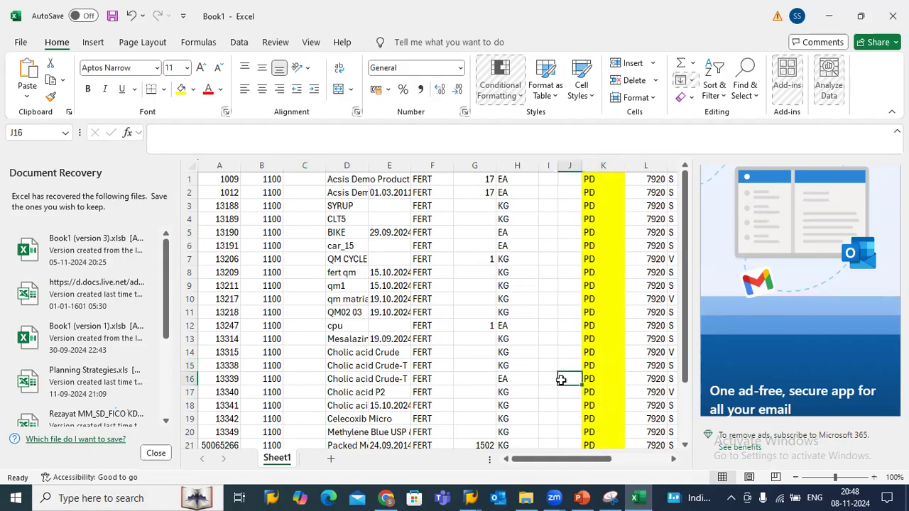
left_click(566, 352)
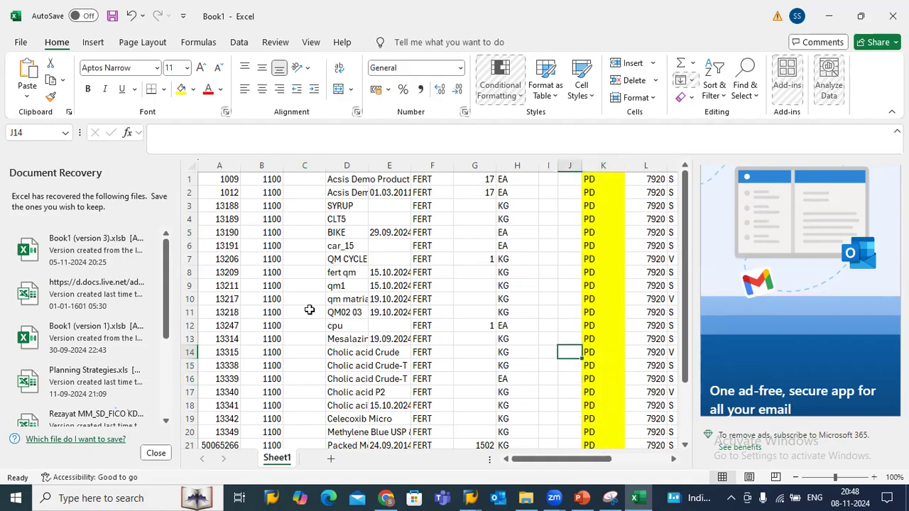
left_click(365, 272)
left_click(344, 312)
left_click(358, 260)
left_click(575, 277)
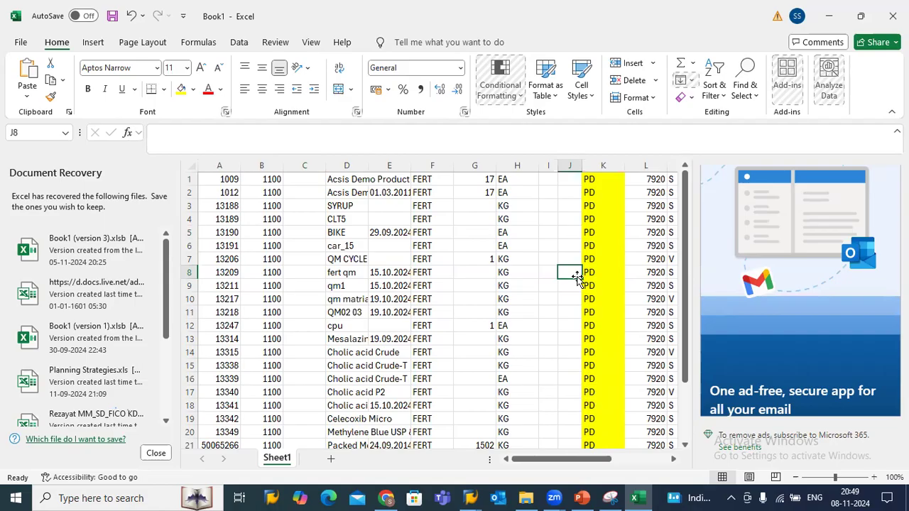
Step: Examine the individual PD entries in the first seven rows of the highlighted column K
left_click(608, 254)
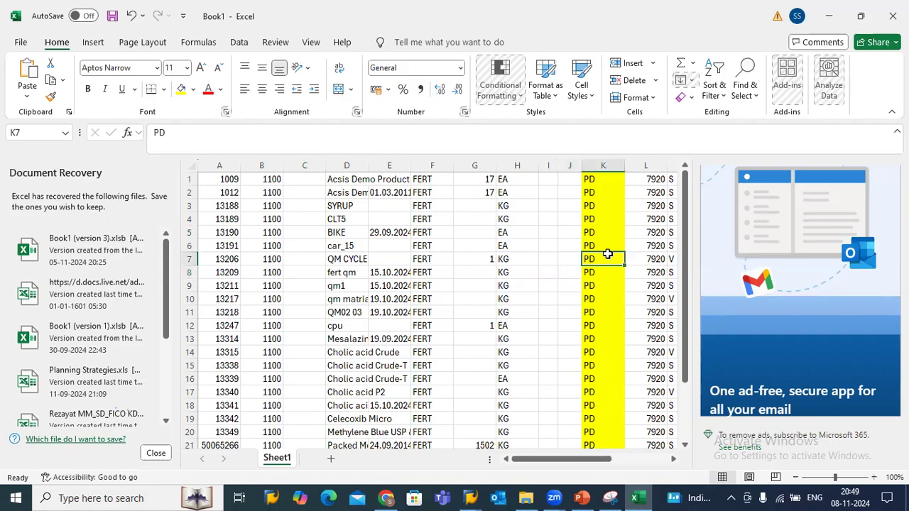
left_click(595, 182)
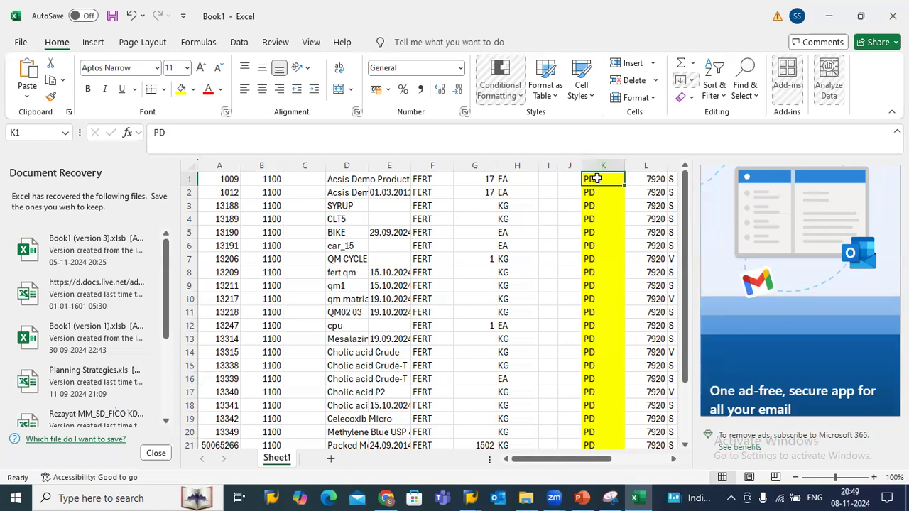
left_click(591, 244)
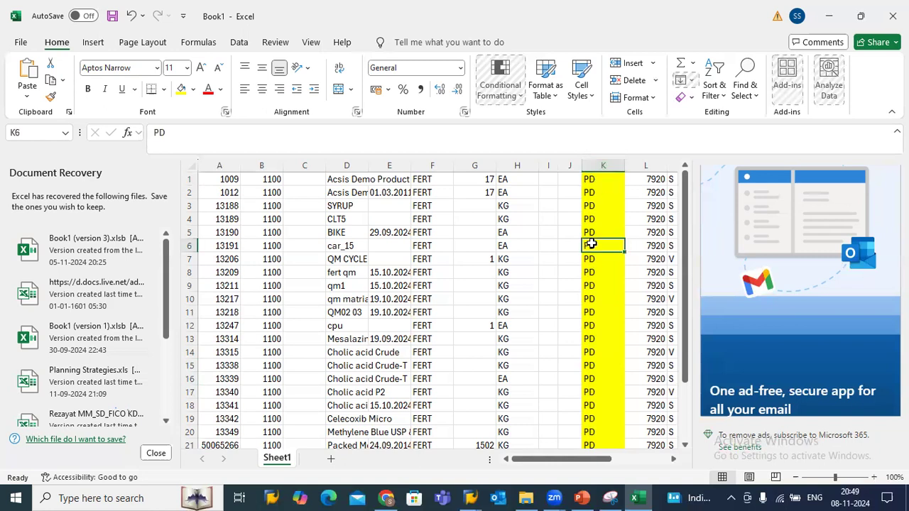
left_click(591, 207)
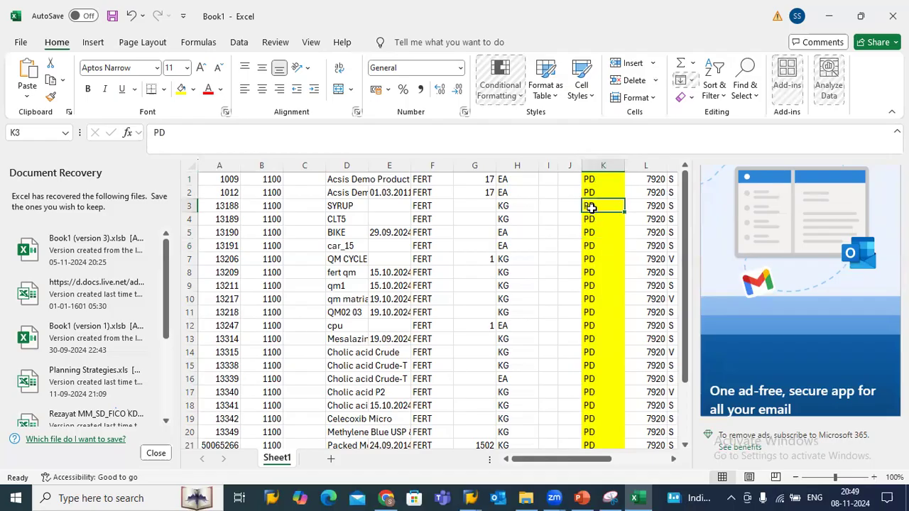
left_click(595, 234)
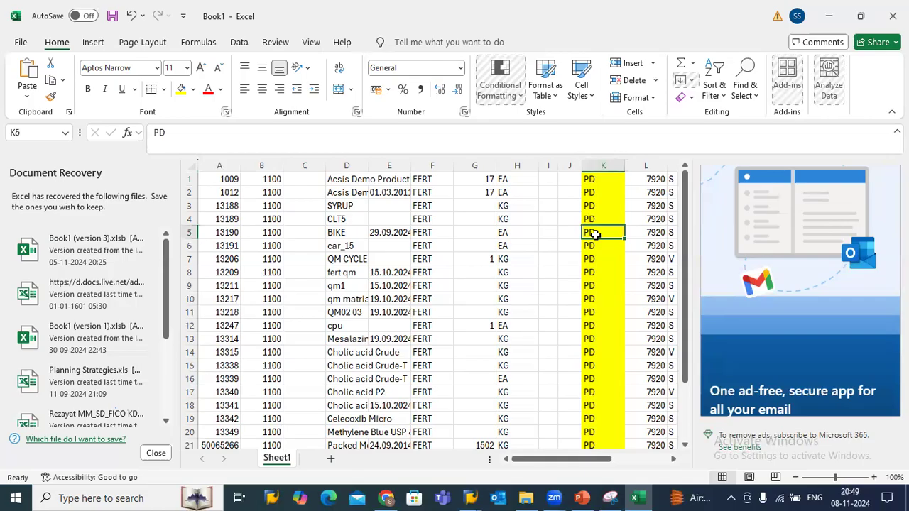
left_click(596, 221)
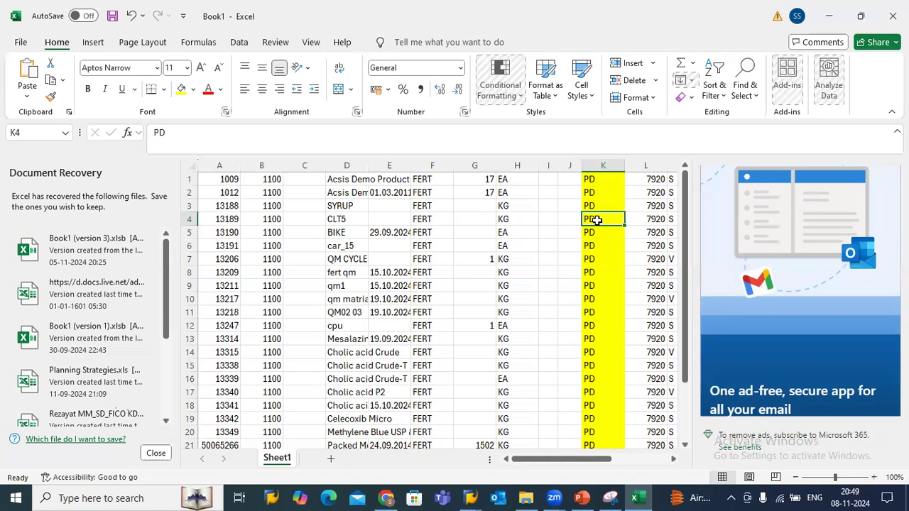
Step: Compare materials 1009 and 1012 in column A with their matching entries in the highlighted column K
left_click(238, 180)
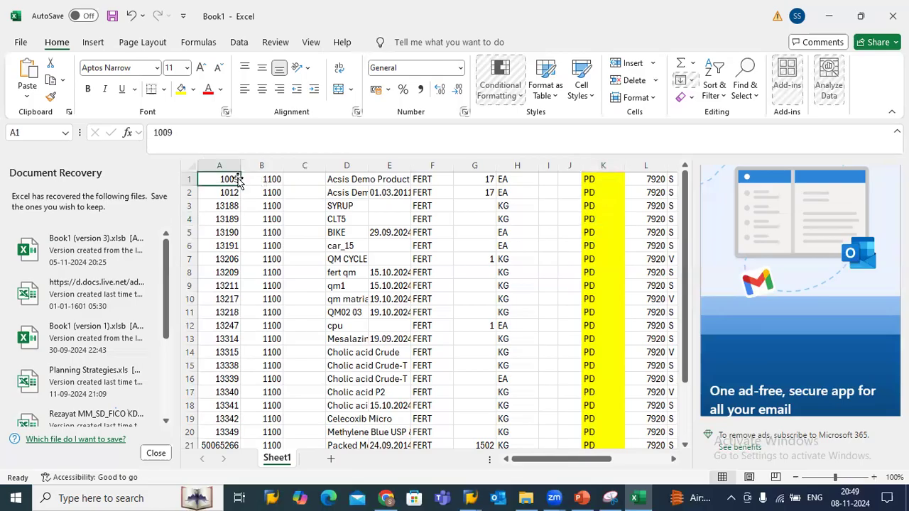
left_click(602, 180)
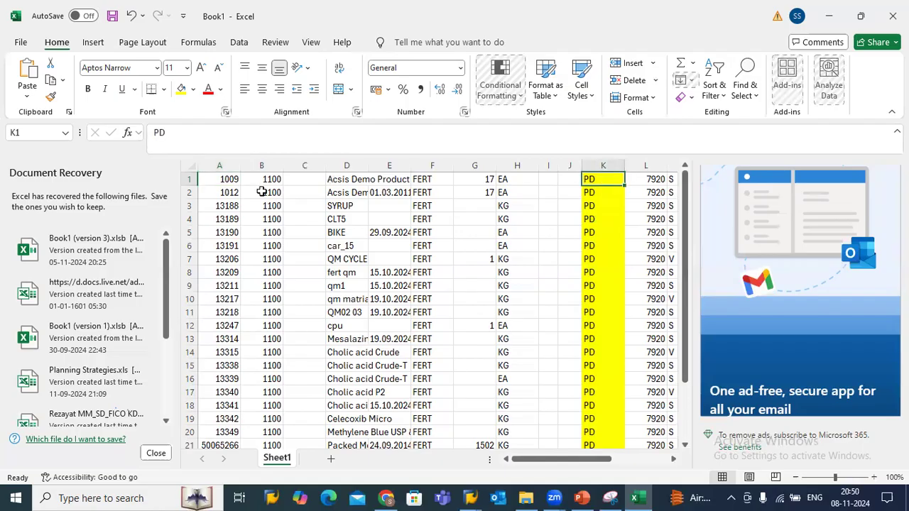
left_click(237, 192)
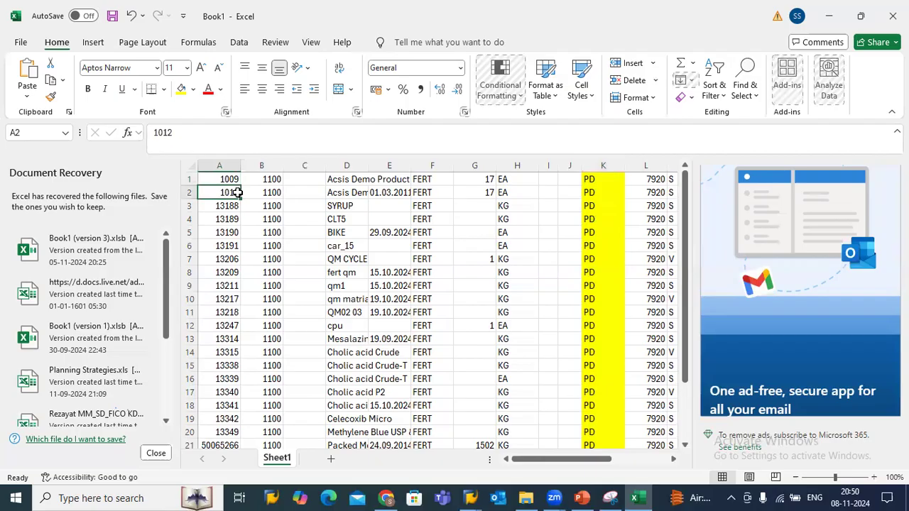
left_click(590, 192)
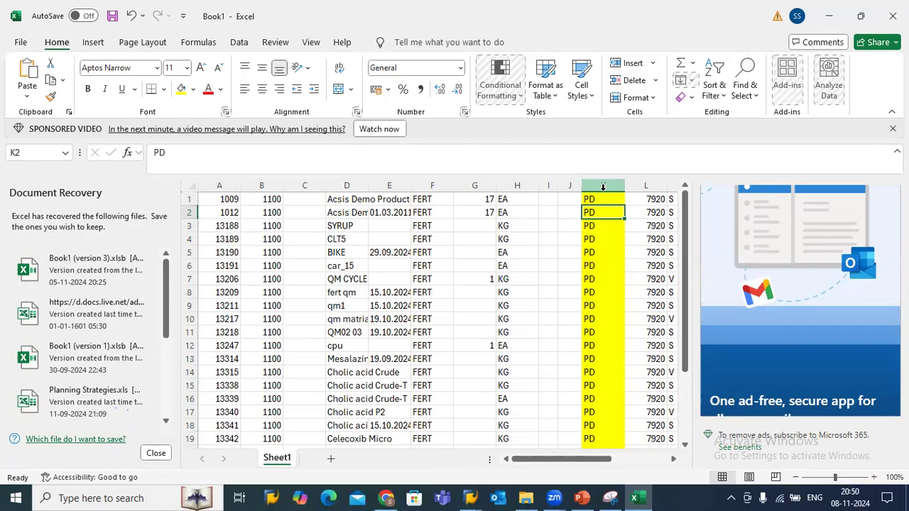
left_click(596, 247)
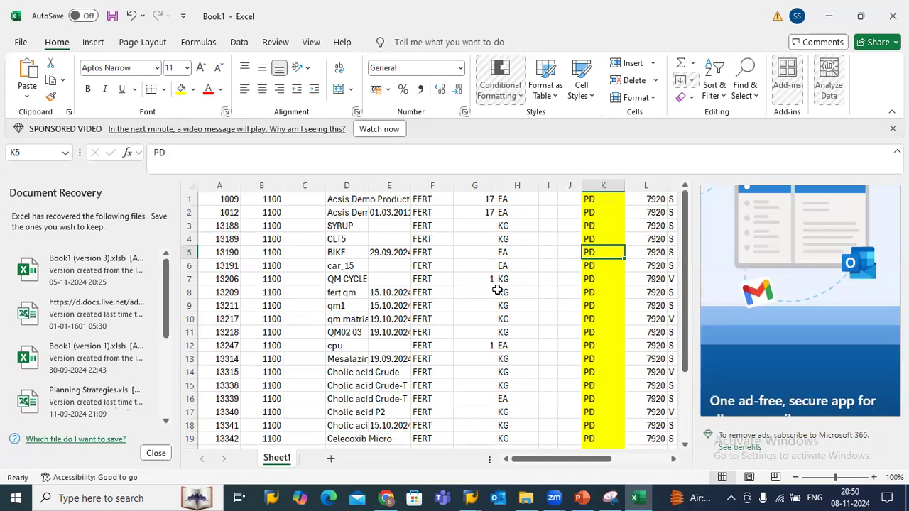
left_click(569, 253)
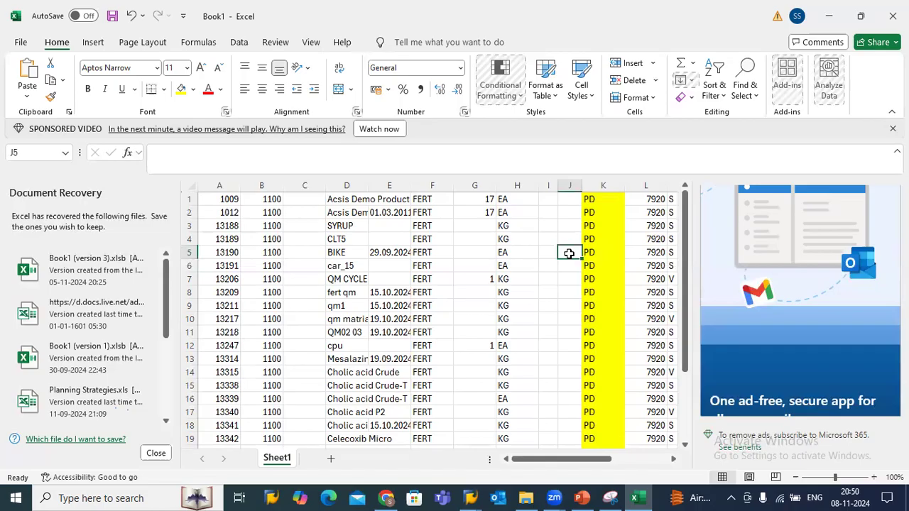
left_click(610, 237)
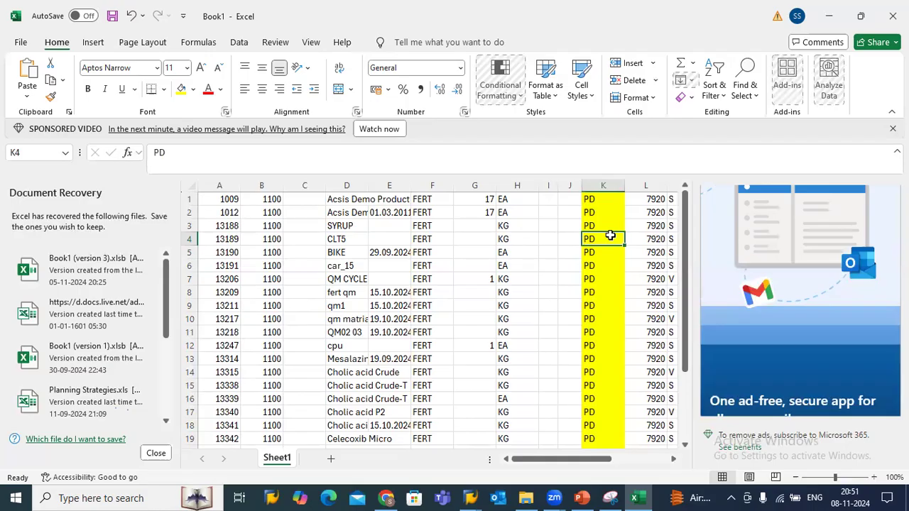
Step: Switch to SAP and leave the MM60 materials list for the SAP Easy Access screen
key("alt+Tab")
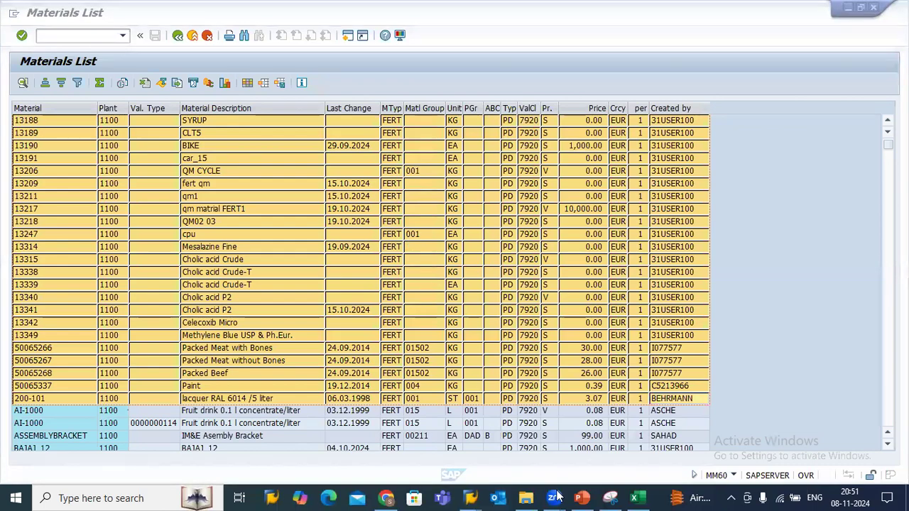
left_click(470, 497)
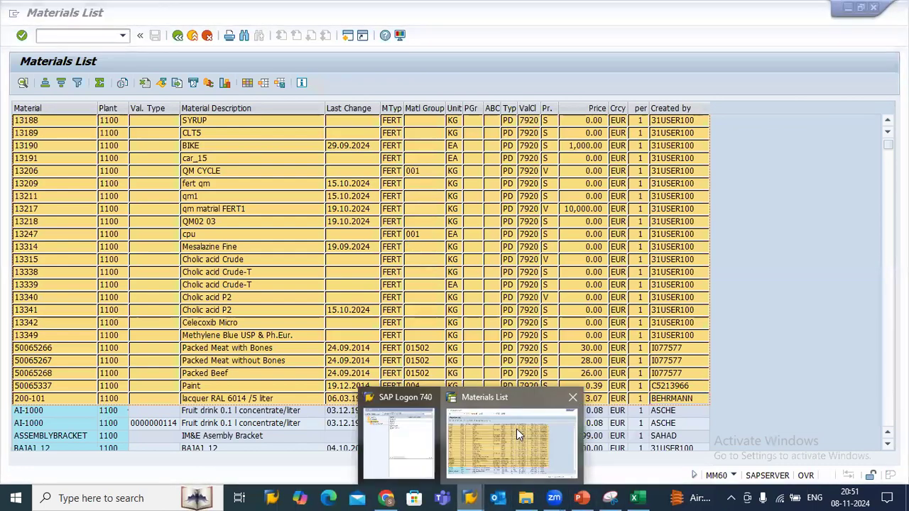
left_click(177, 38)
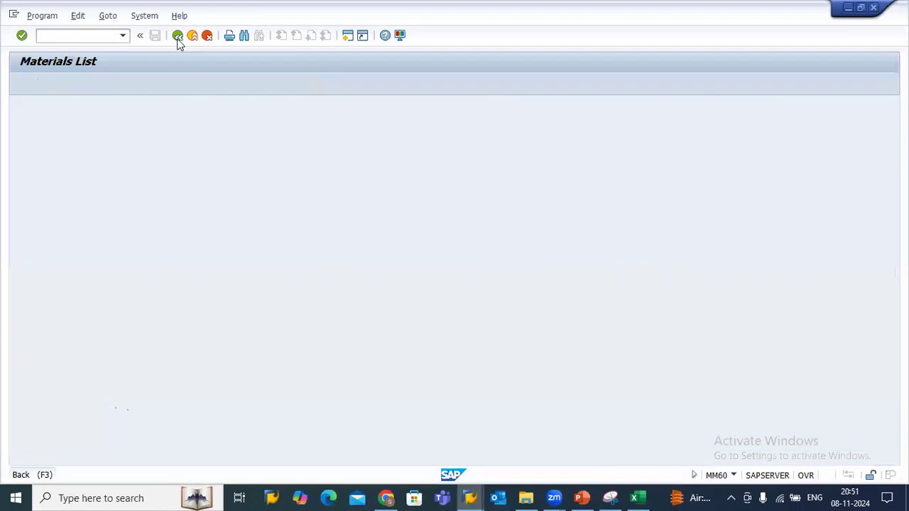
left_click(347, 36)
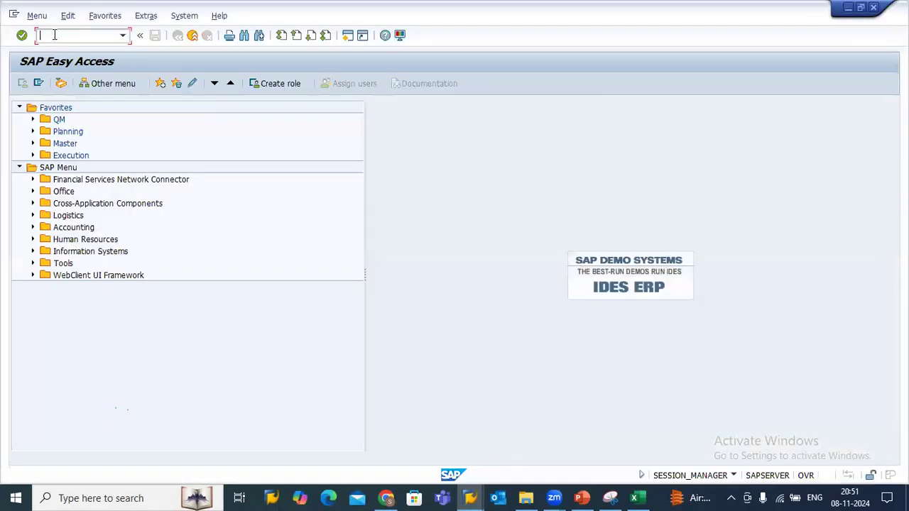
Step: Start transaction MM17 and dismiss the information about selecting tables with "Do not display this information again" chosen
type("mm17")
key("Return")
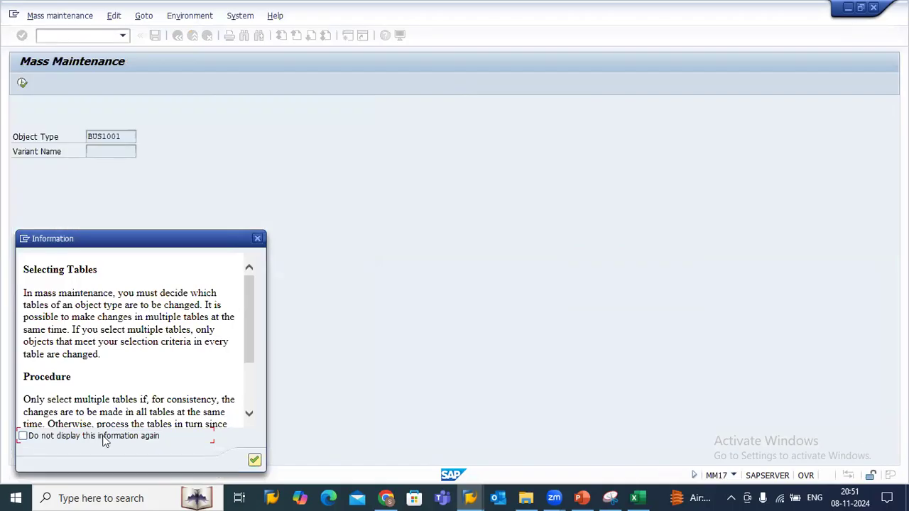
left_click(103, 438)
left_click(250, 461)
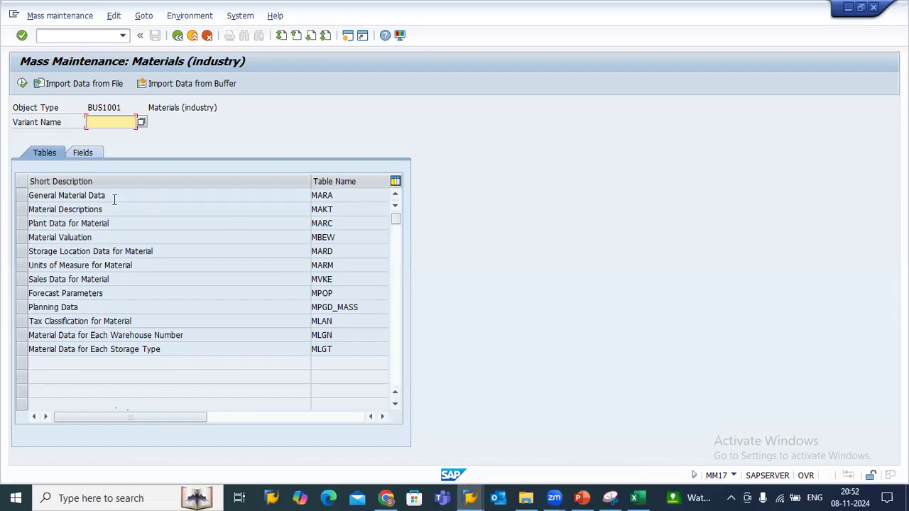
Step: Select the table Plant Data for Material (MARC) for mass maintenance
left_click(73, 195)
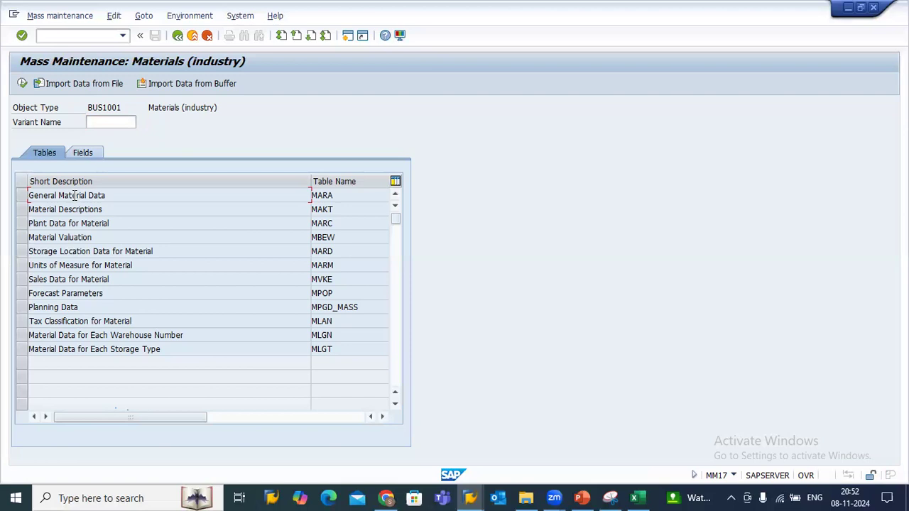
left_click(73, 209)
left_click(72, 223)
mouse_move(40, 223)
left_mouse_down()
mouse_move(128, 224)
mouse_move(33, 226)
left_mouse_up()
left_click(88, 223)
key("Return")
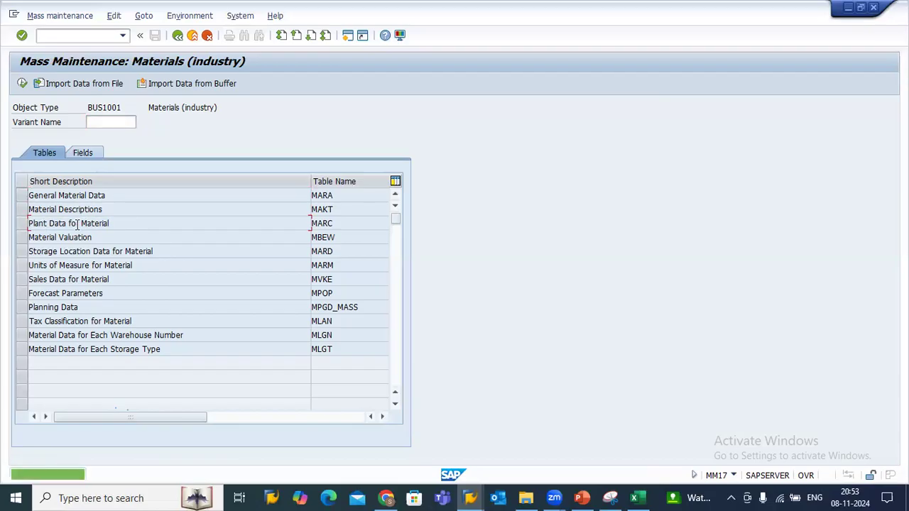
left_click(22, 224)
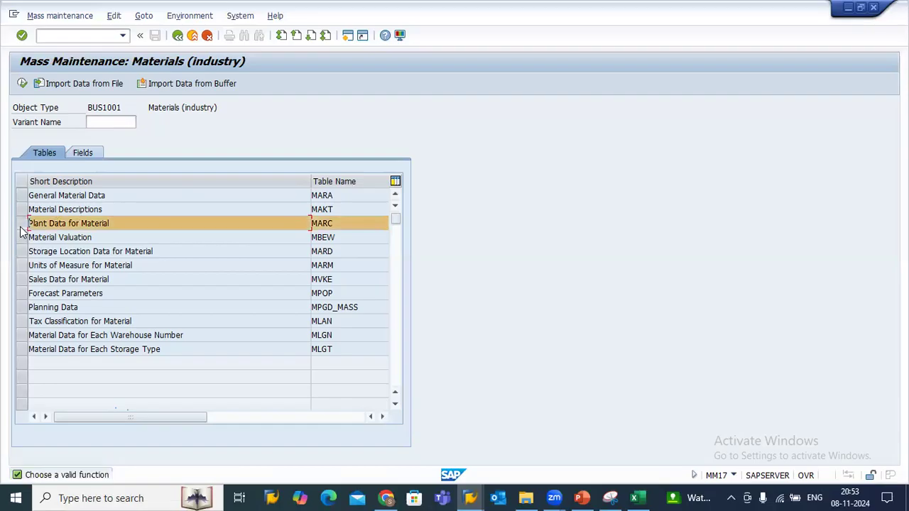
Step: Find the MRP Type field (MARC-DISMM) in the field list and select it for mass maintenance
left_click(83, 152)
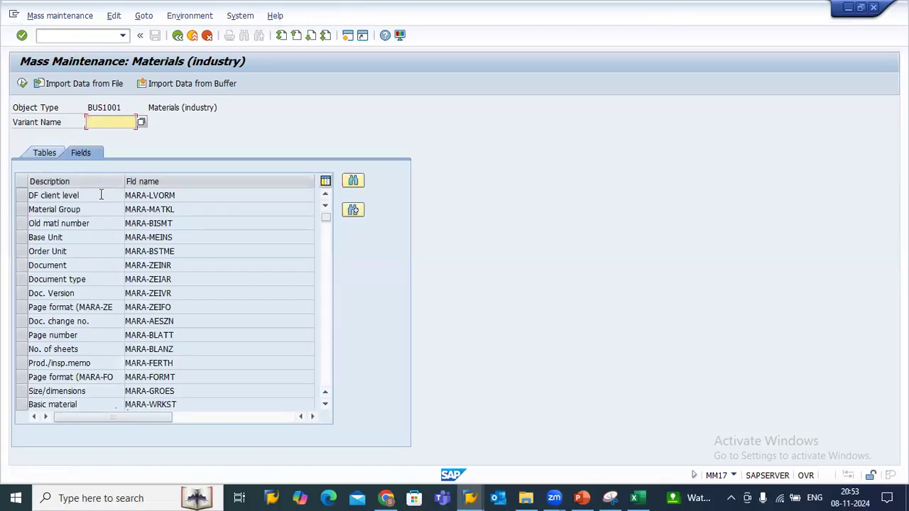
left_click(326, 405)
left_click(326, 405)
left_click(325, 404)
left_click(326, 406)
left_click(326, 407)
left_click(325, 408)
left_click(326, 406)
left_click(326, 406)
left_click(326, 407)
left_click(326, 406)
left_click(326, 406)
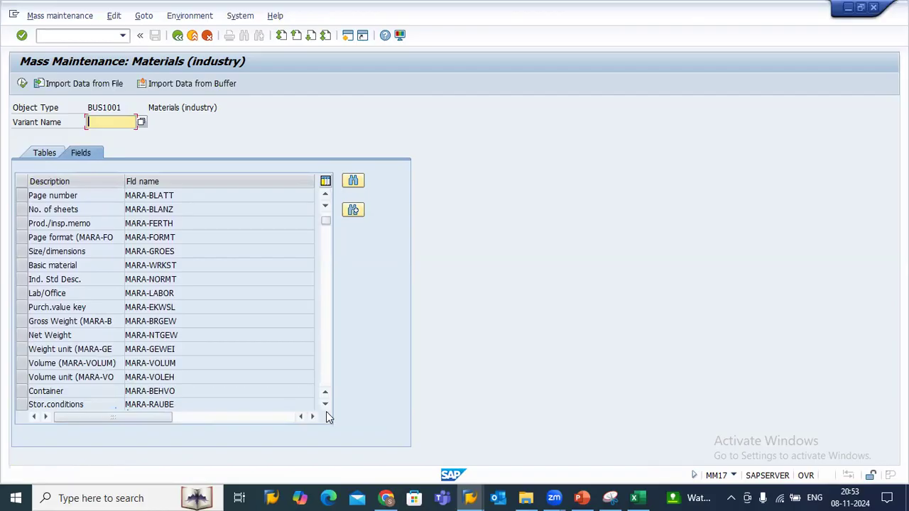
left_click(325, 358)
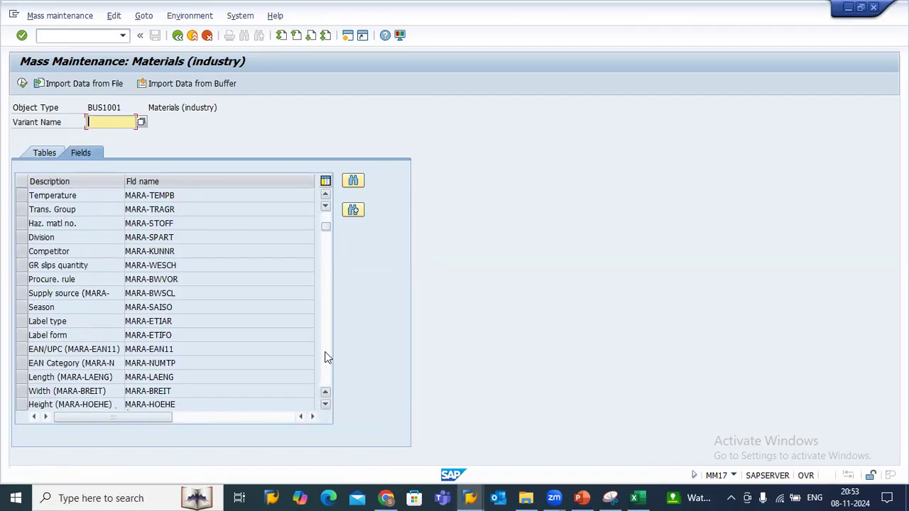
left_click(325, 359)
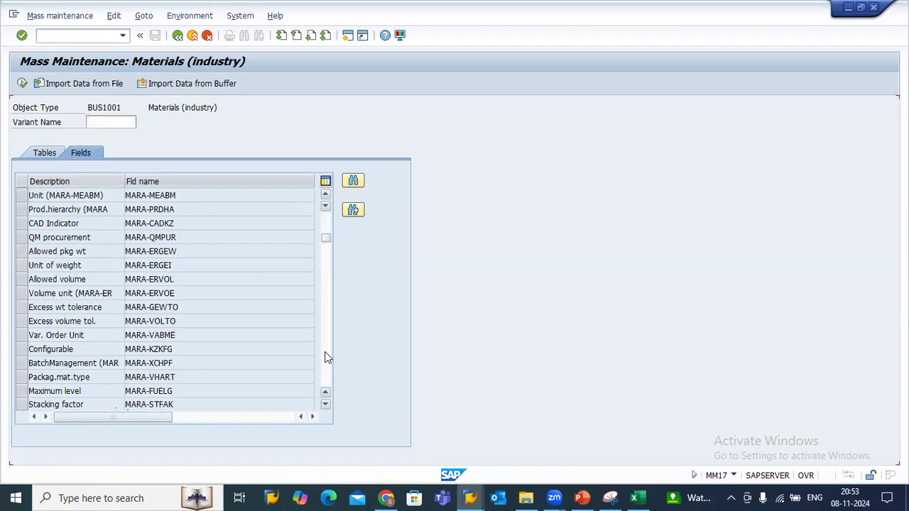
left_click(325, 359)
left_click(325, 359)
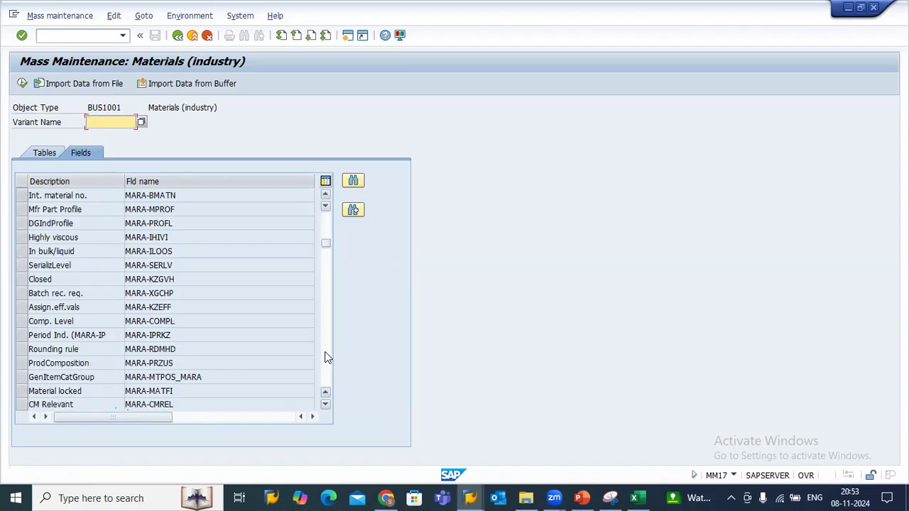
left_click(325, 358)
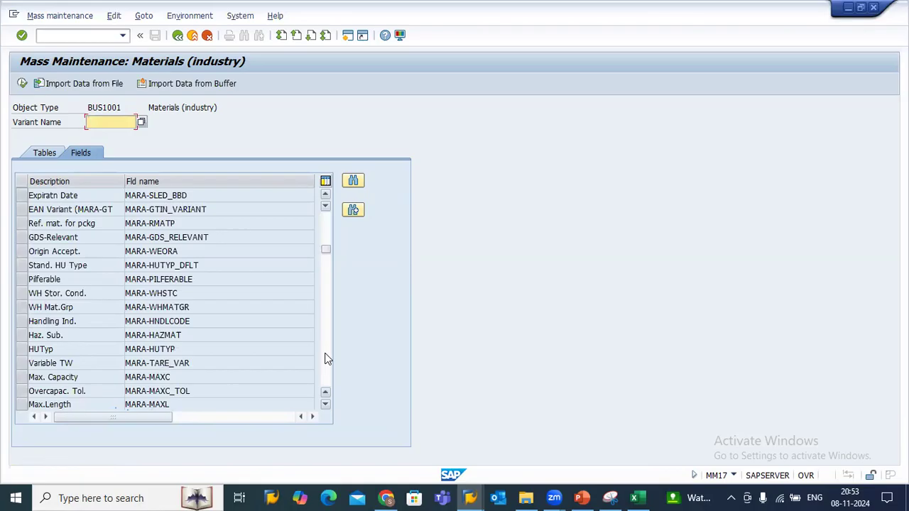
left_click(325, 358)
left_click(325, 358)
left_click(326, 359)
left_click(325, 359)
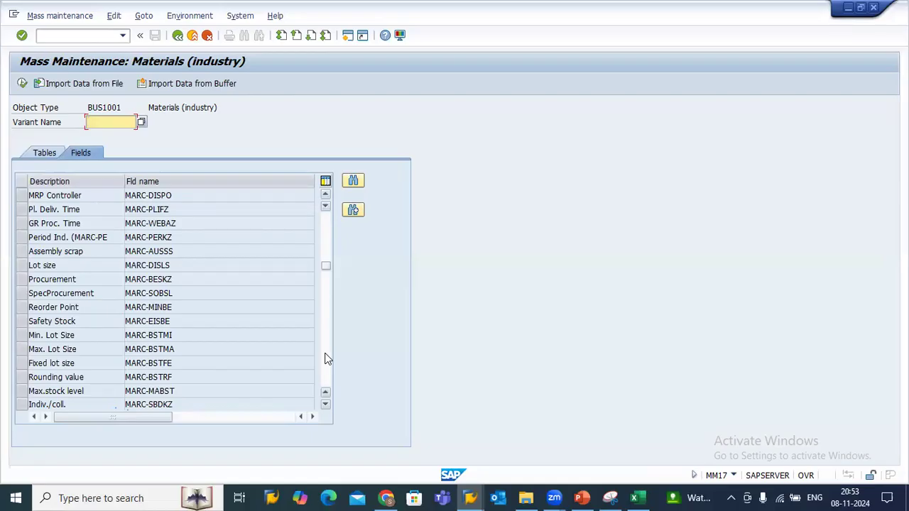
left_click(325, 196)
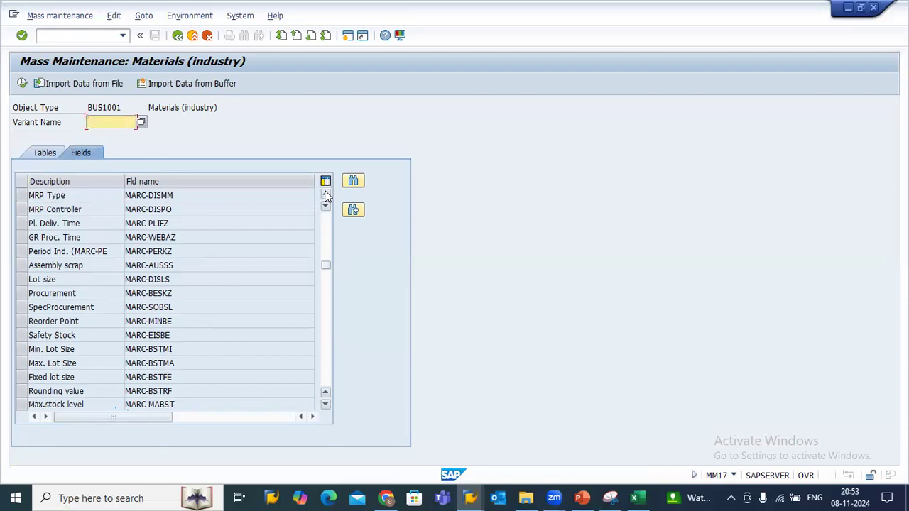
left_click_drag(97, 194, 29, 201)
left_click(20, 196)
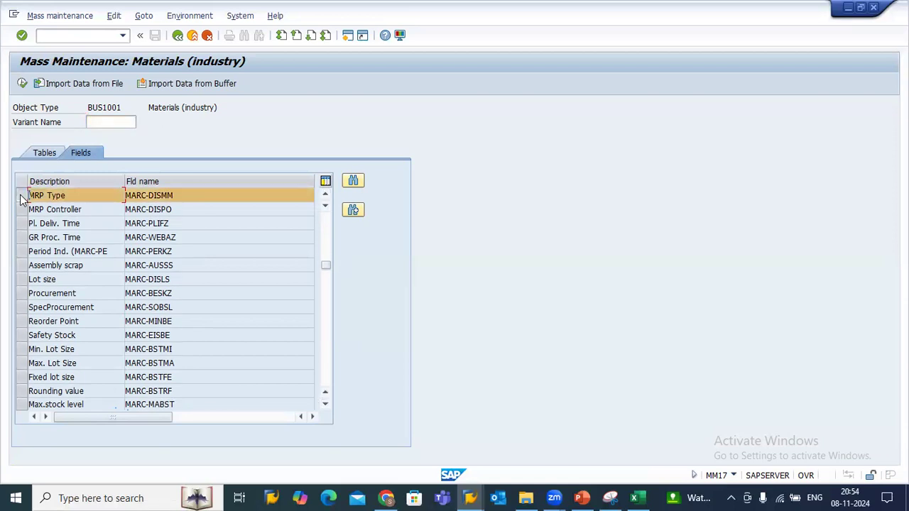
Step: Execute the table and field selection, accepting the mass-change warning with "Do not display this warning again" chosen
left_click(22, 83)
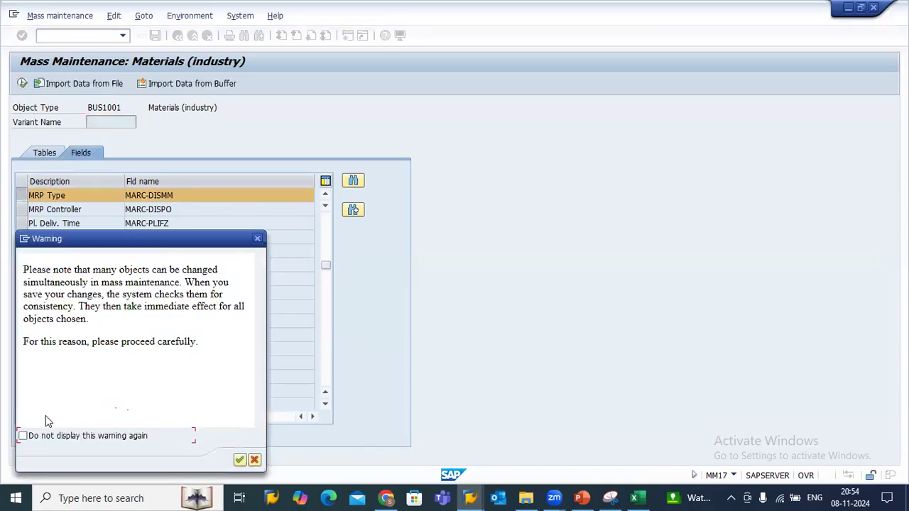
left_click(23, 435)
left_click(239, 459)
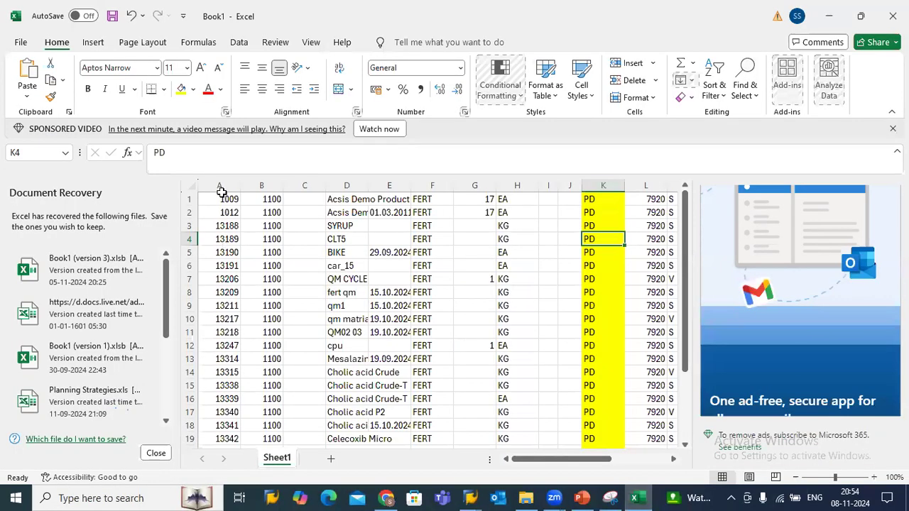
Step: Copy the material numbers in cells A1:A19 of the Excel sheet and return to SAP
left_click_drag(222, 199, 228, 417)
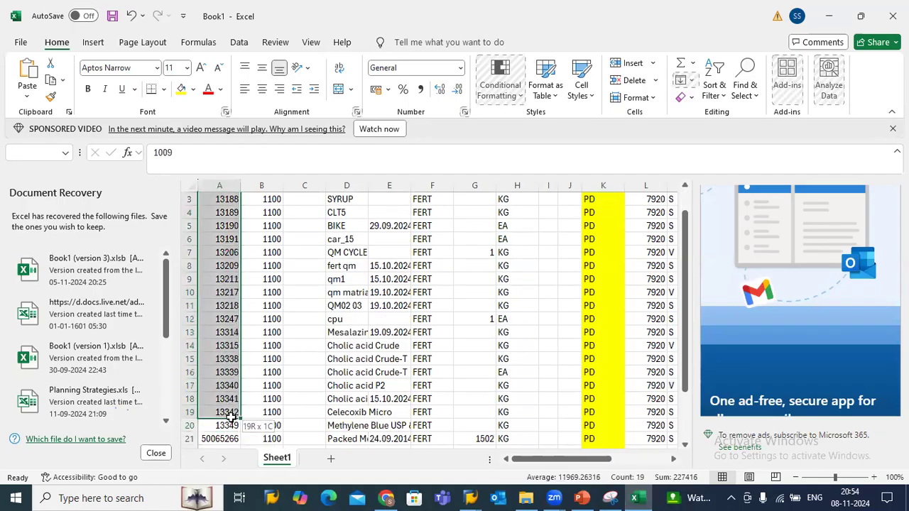
key("ctrl+c")
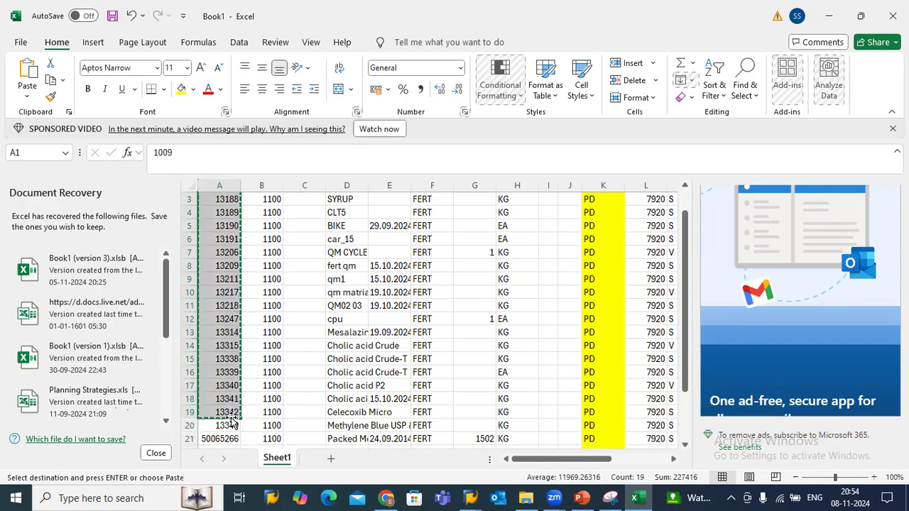
key("alt+Tab")
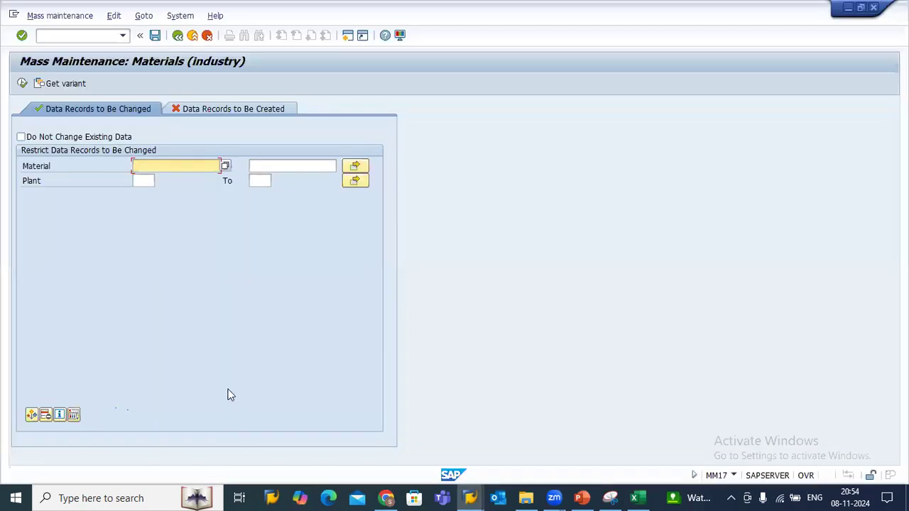
Step: Paste the copied material numbers as single values into the multiple selection for Material and apply it
left_click(354, 166)
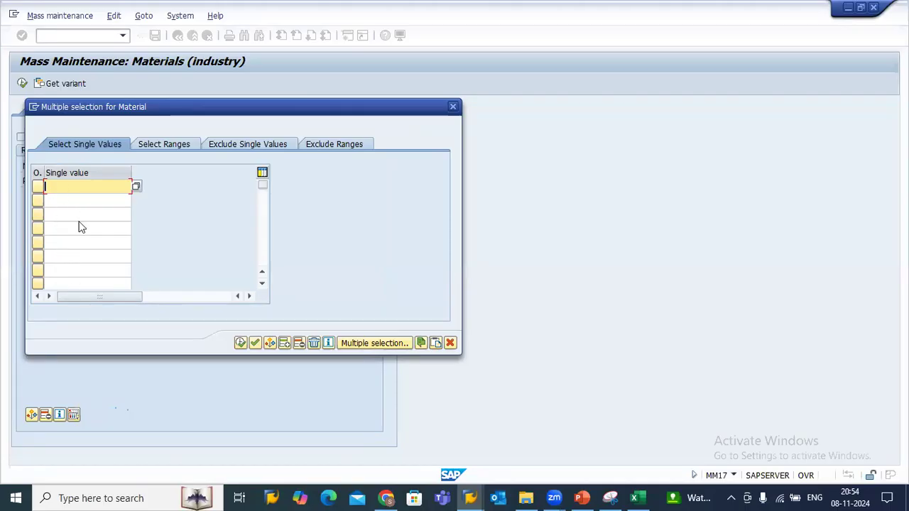
left_click(436, 344)
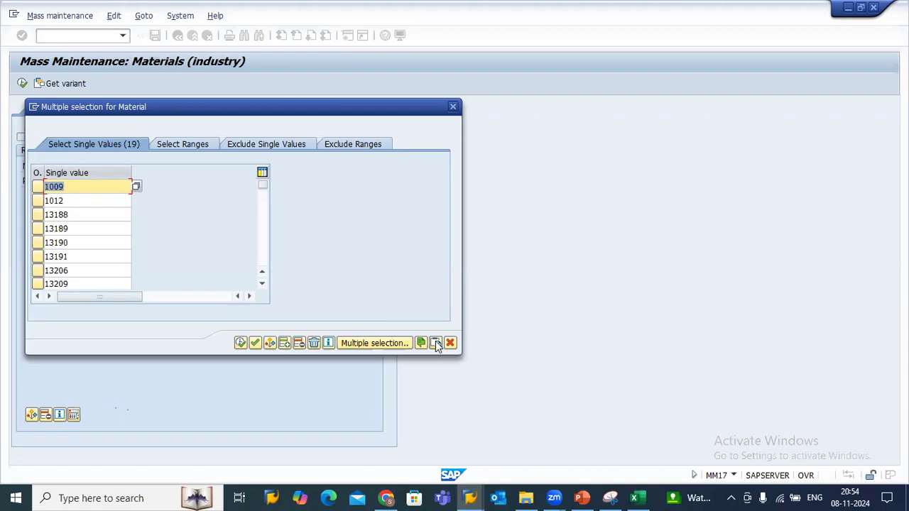
left_click(240, 344)
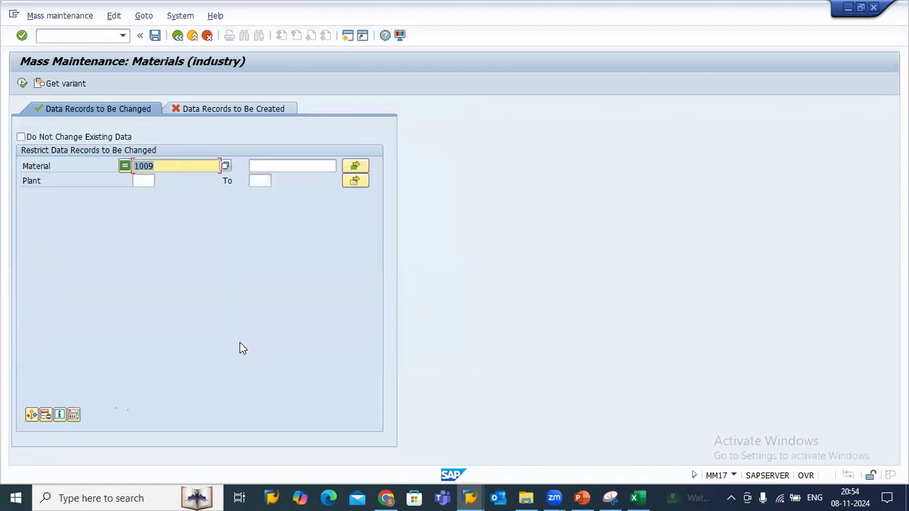
Step: Restrict the records to be changed to plant 1100 and execute the selection
left_click(146, 182)
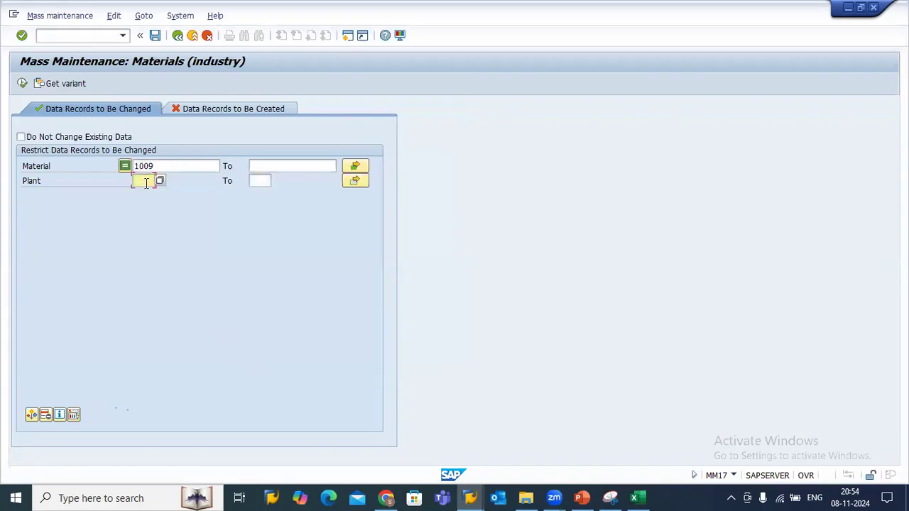
key("alt+Tab")
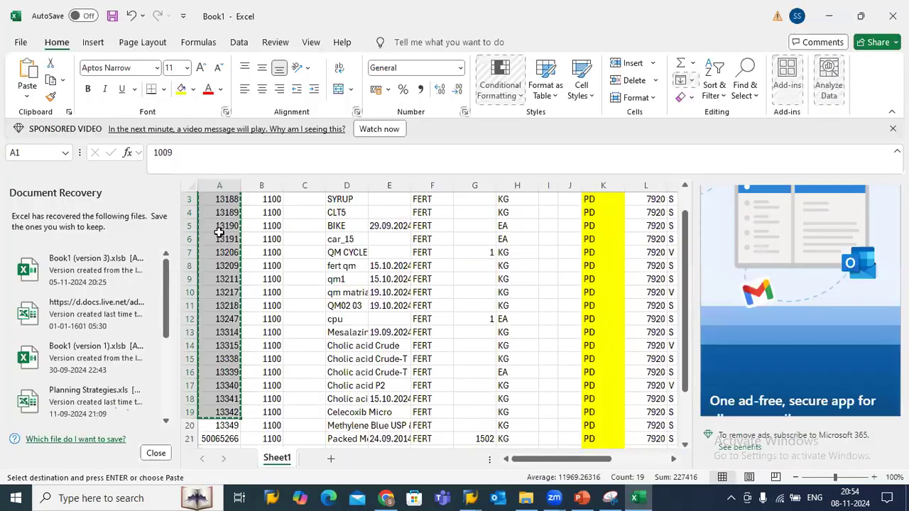
key("alt+Tab")
type("1100")
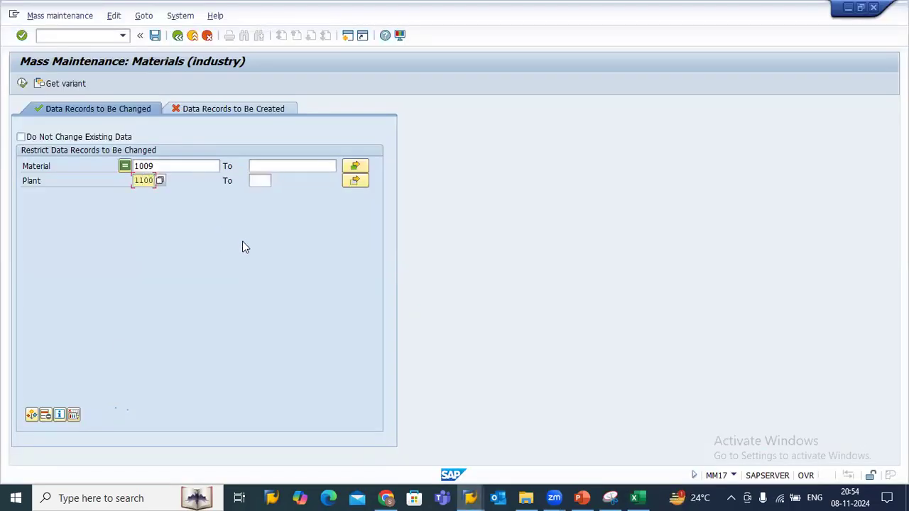
left_click(22, 84)
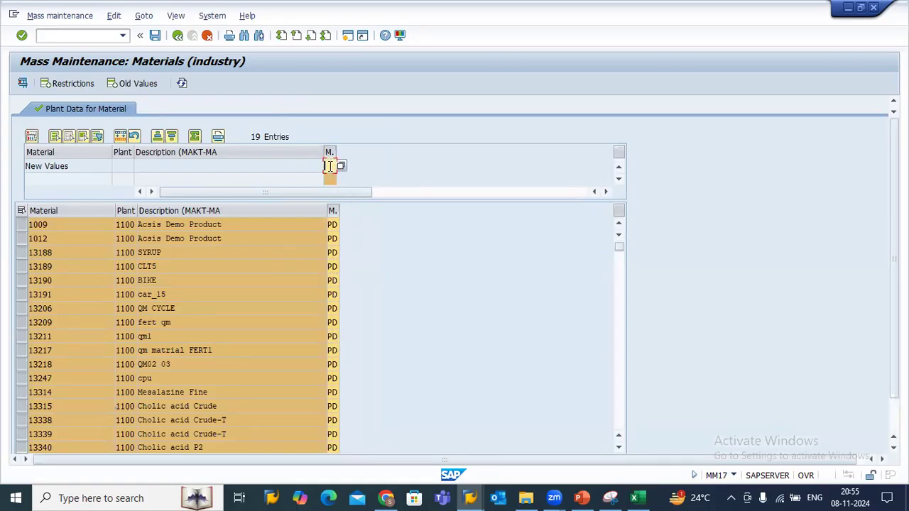
Step: Carry out a mass change of the MRP type to VV for all listed materials, and return to the record selection
type("VV")
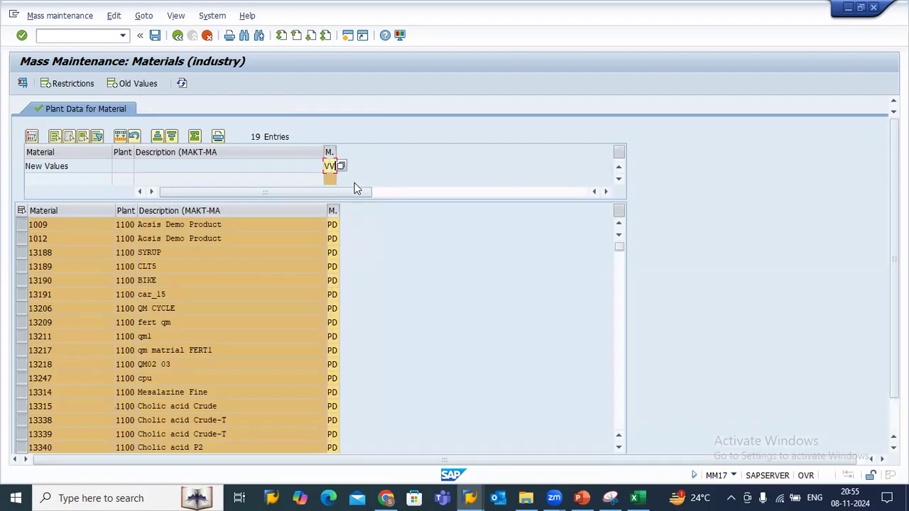
left_click(120, 138)
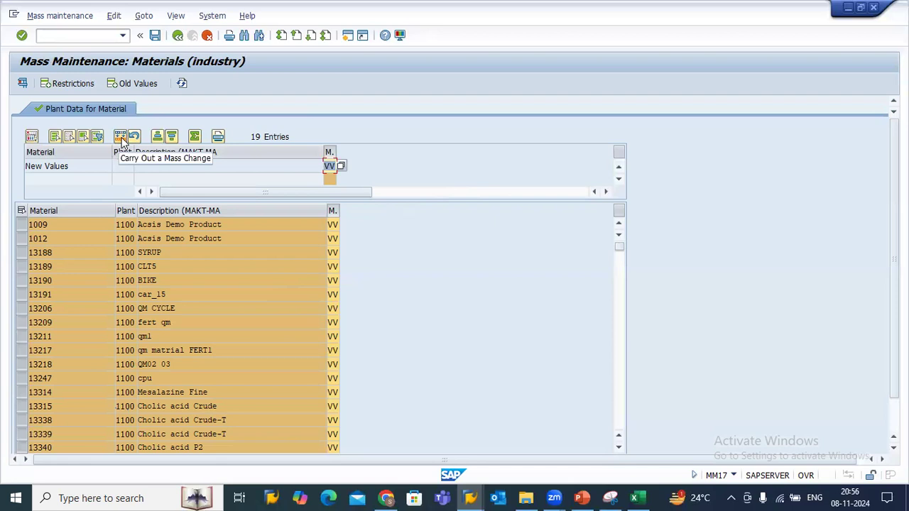
left_click(179, 37)
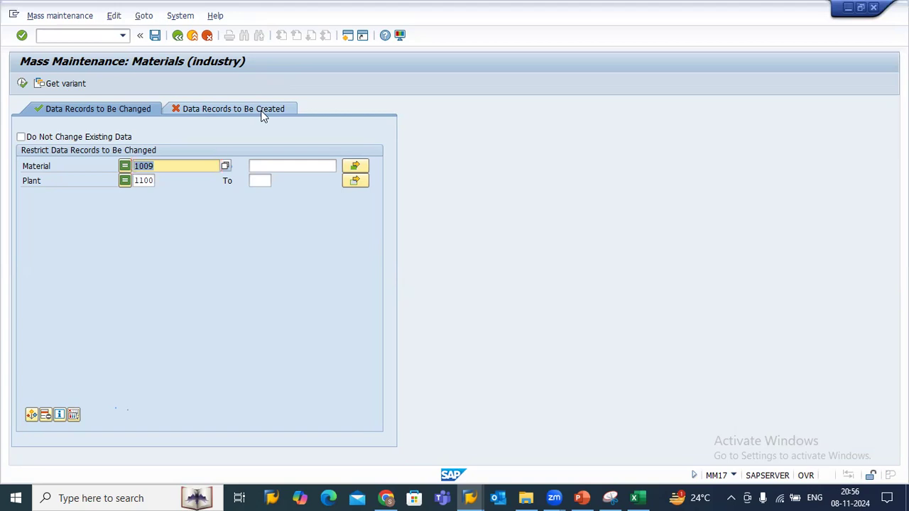
Step: Switch to PowerPoint, review the mass maintenance and material type change items on the Material Master slide, and return to SAP
key("alt+Tab")
key("alt+Tab")
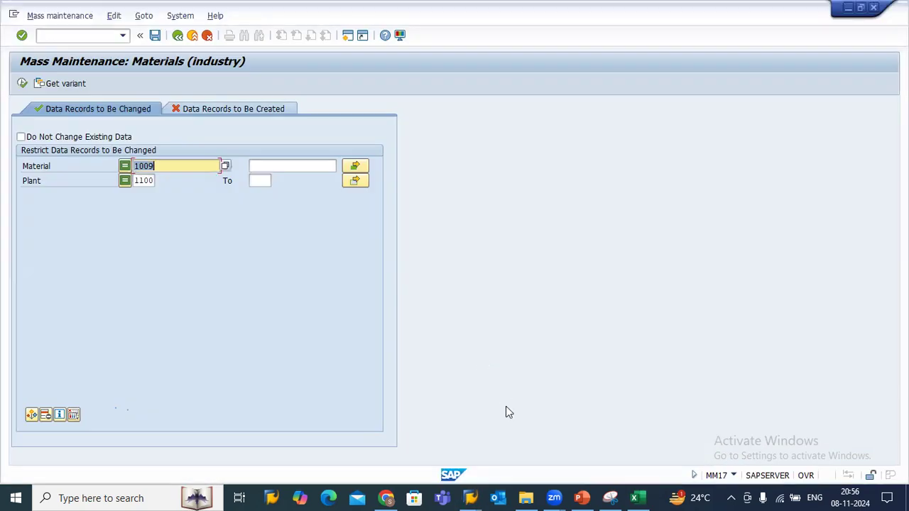
left_click(581, 497)
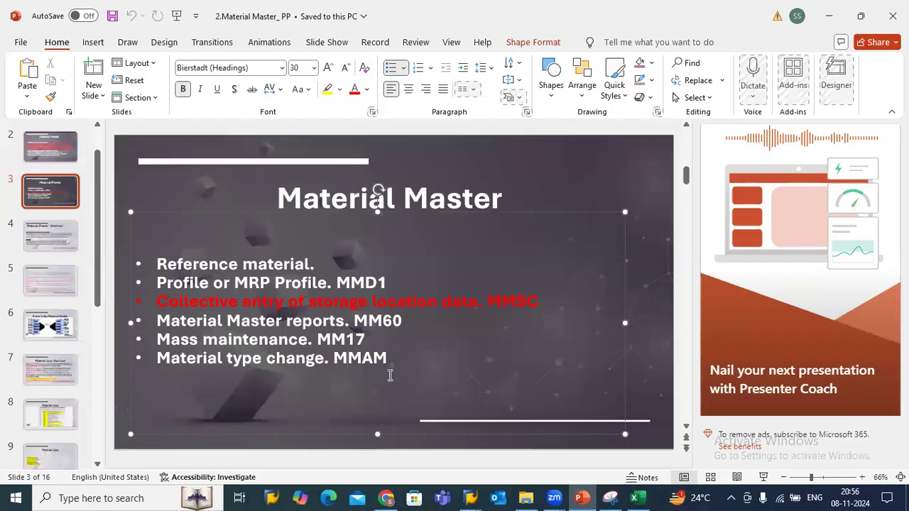
left_click_drag(318, 340, 366, 343)
left_click(348, 357)
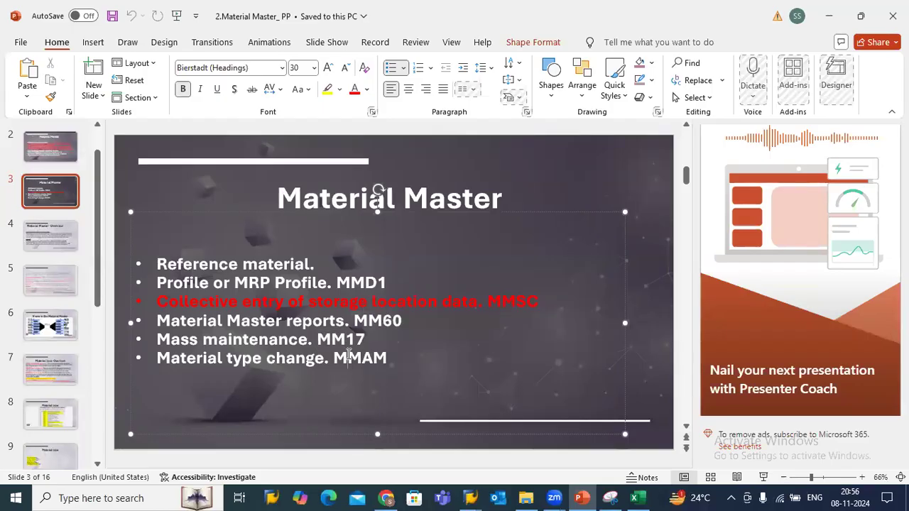
left_click(470, 497)
left_click(549, 425)
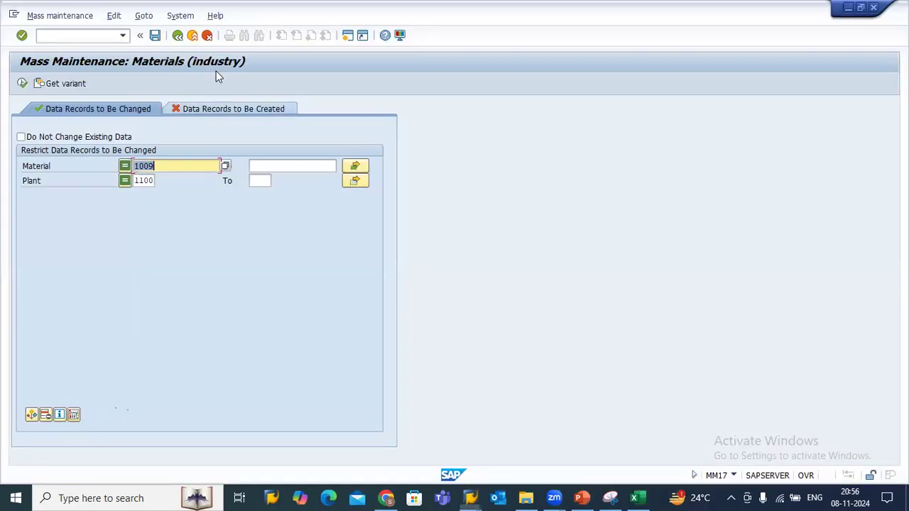
Step: Leave mass maintenance, return to SAP Easy Access and start transaction MM01
left_click(178, 35)
left_click(177, 35)
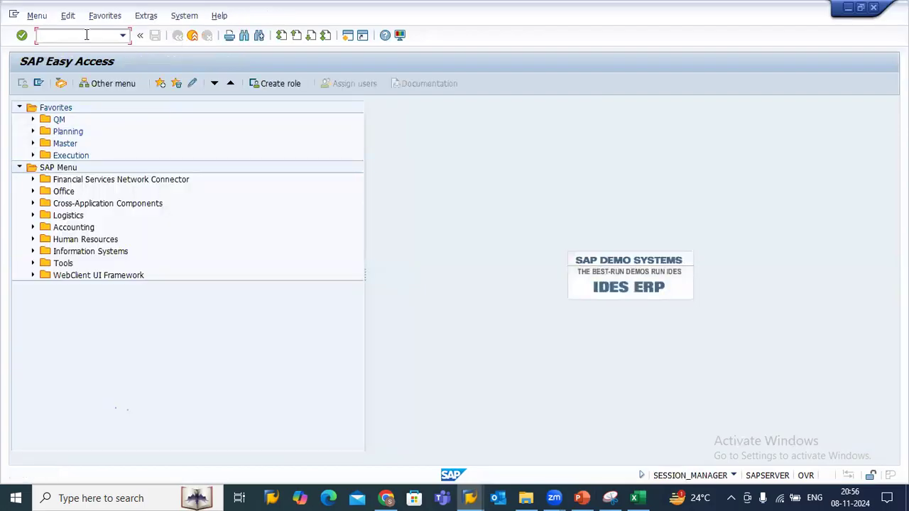
type("mm01")
key("Return")
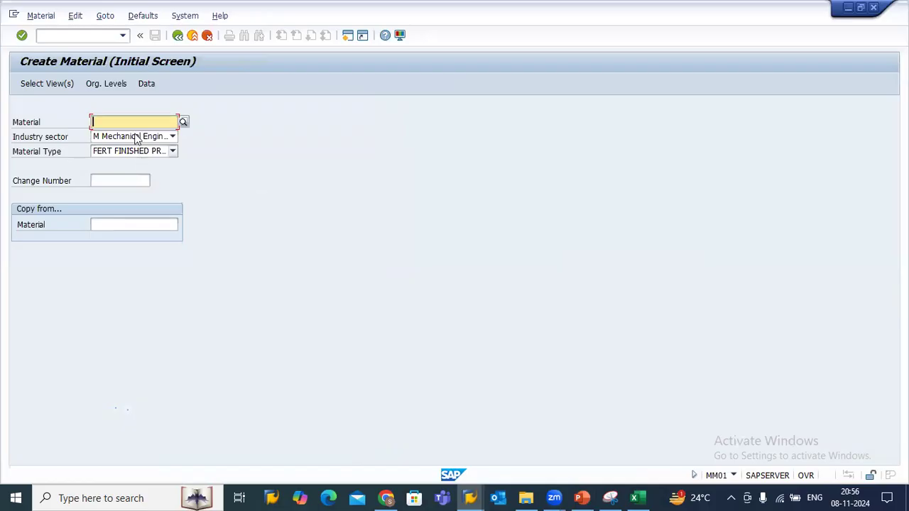
Step: Enter Halb_0001 as the new material with type FERT and accept the preselected views
left_click(120, 122)
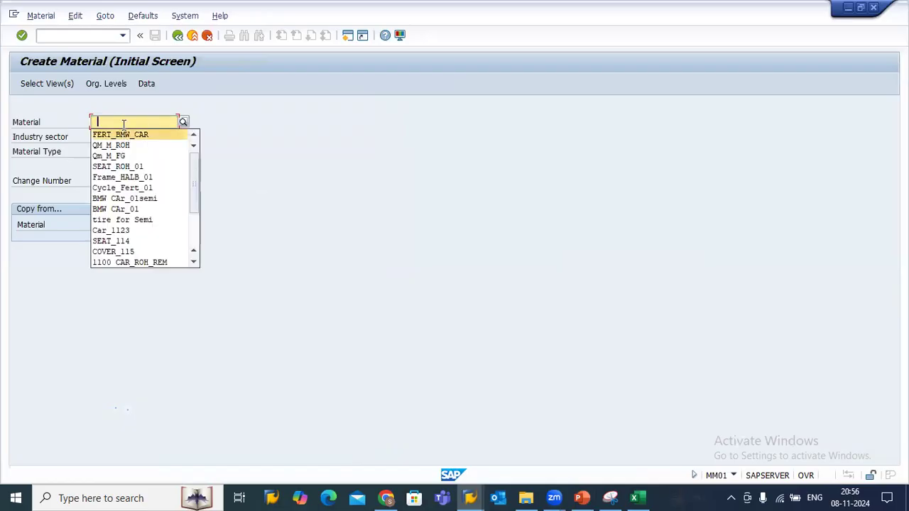
left_click(123, 124)
type("Hal")
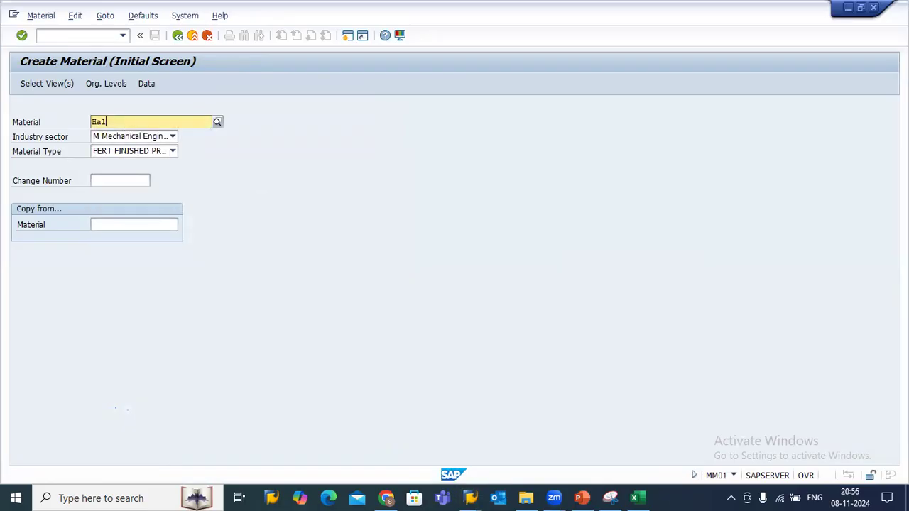
type("b_0001")
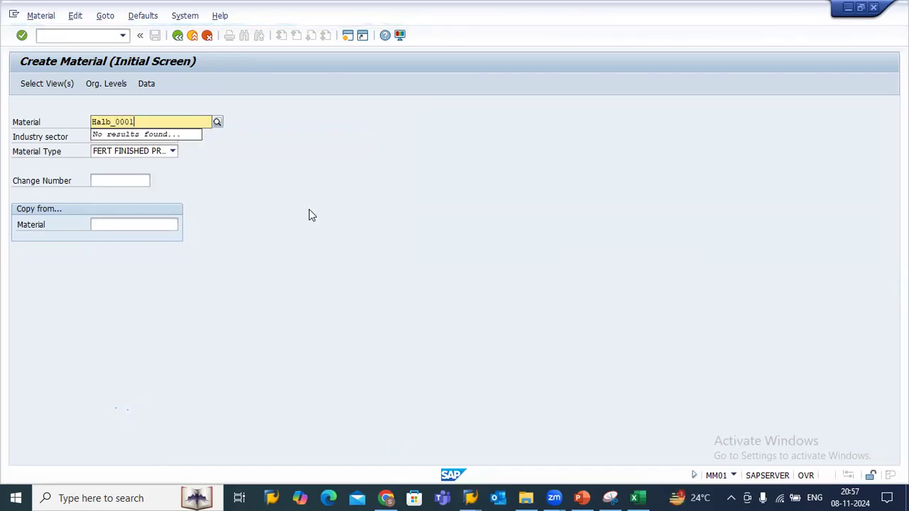
left_click(313, 215)
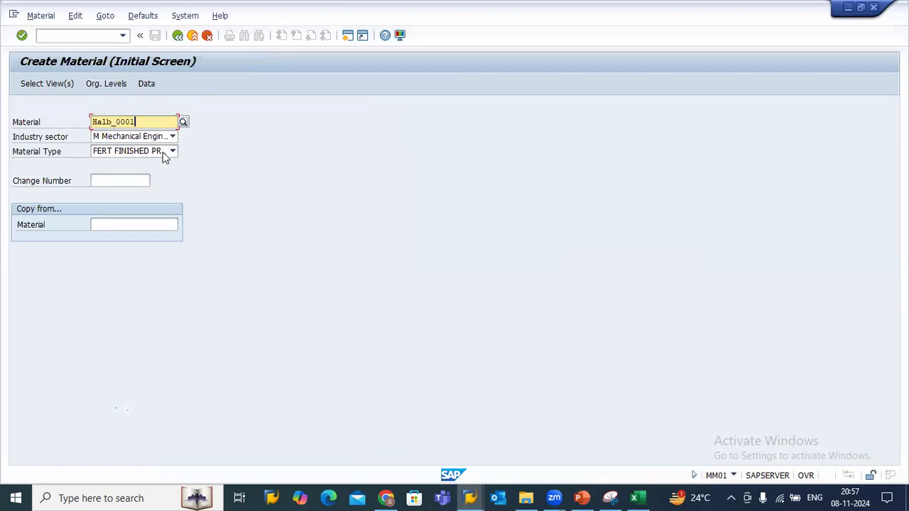
key("Return")
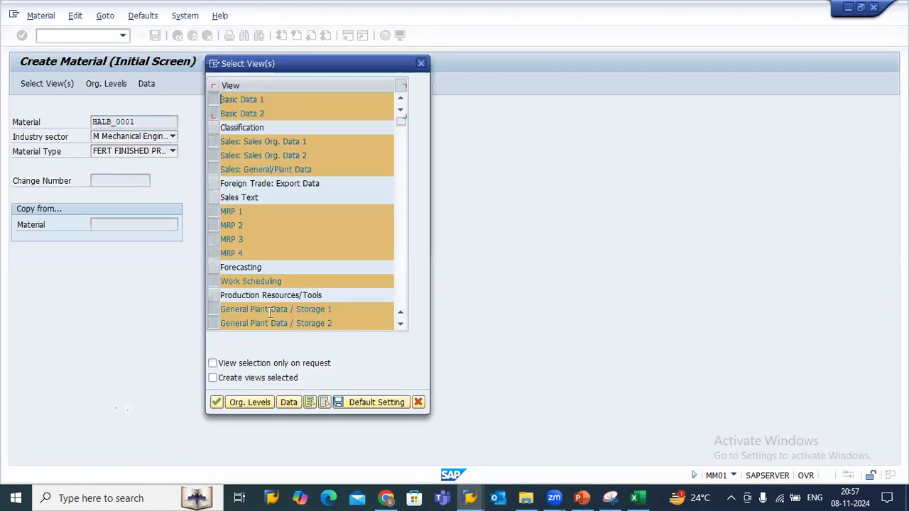
left_click(224, 402)
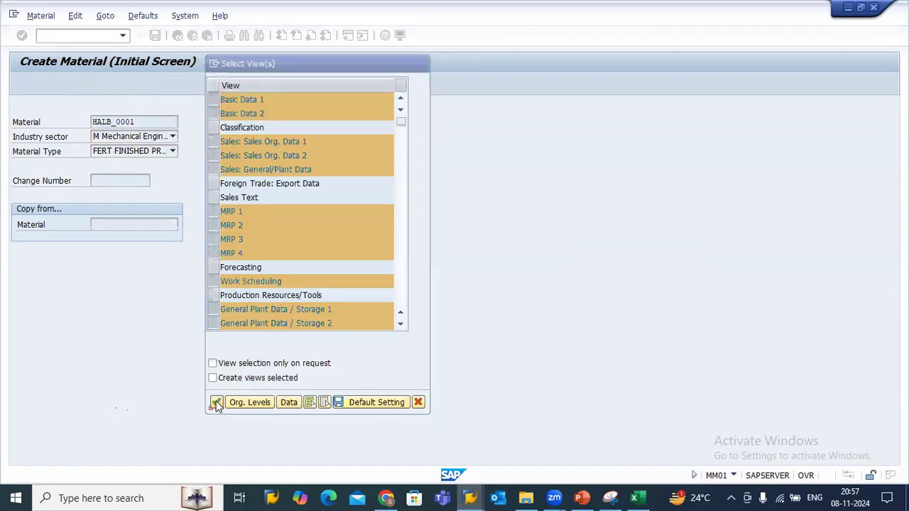
Step: Copy the material number HALB_0001 into the description and set the base unit of measure to EA
left_click(111, 135)
double_click(112, 136)
key("ctrl+c")
left_click(175, 136)
key("ctrl+v")
left_click(126, 195)
type("ea")
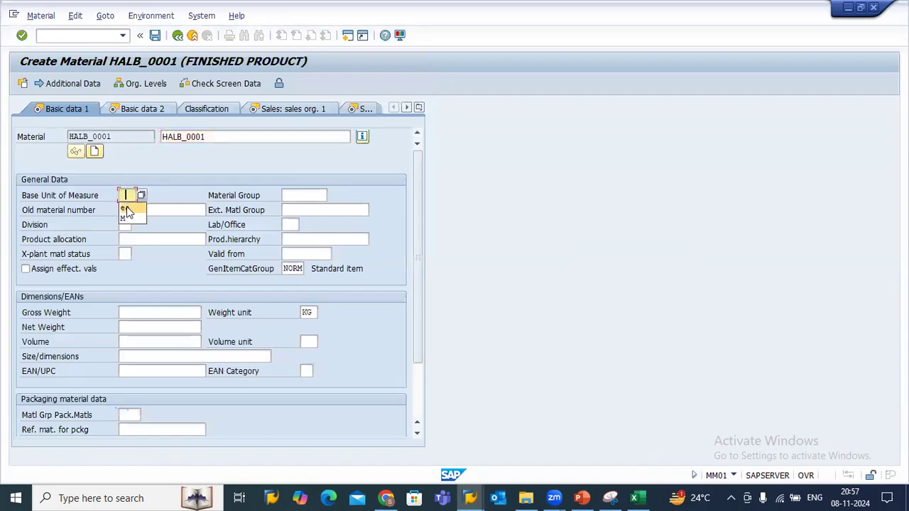
key("Return")
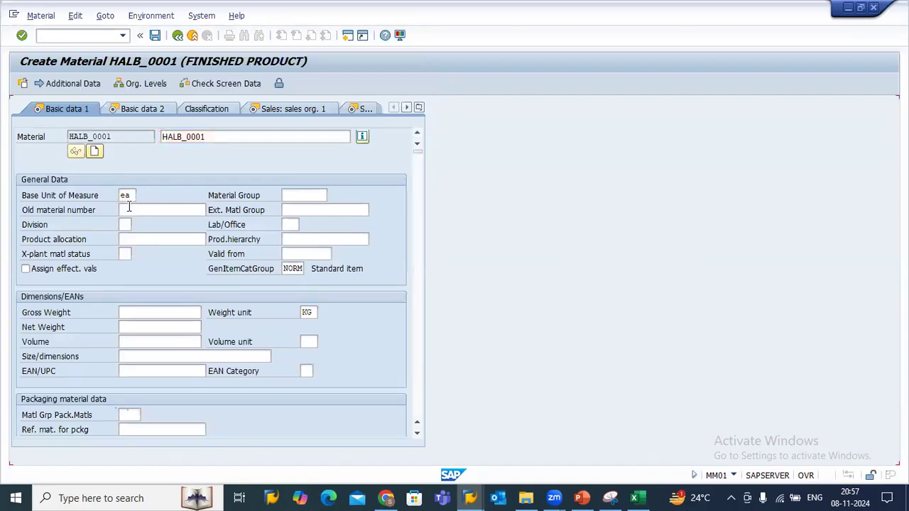
Step: In the Sales: General/Plant view, enter transportation group 0001 and choose a previously used loading group
key("Return")
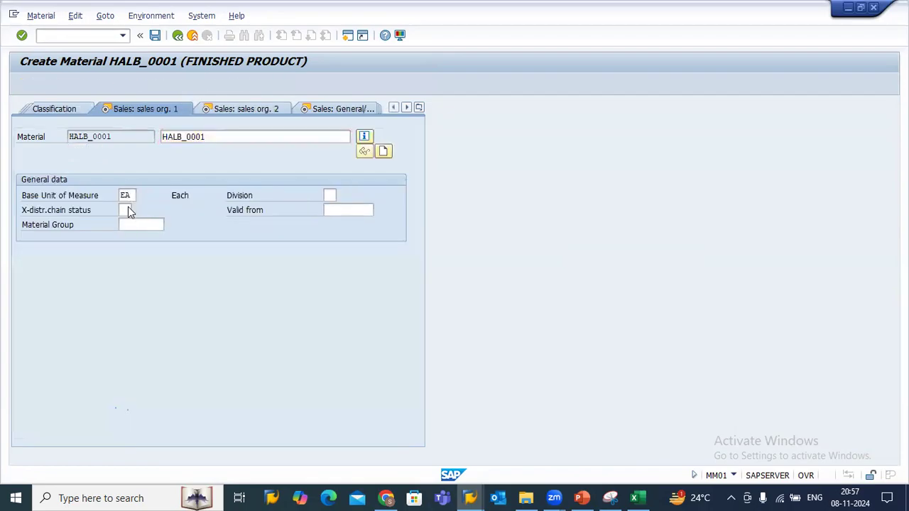
key("Return")
key("Return")
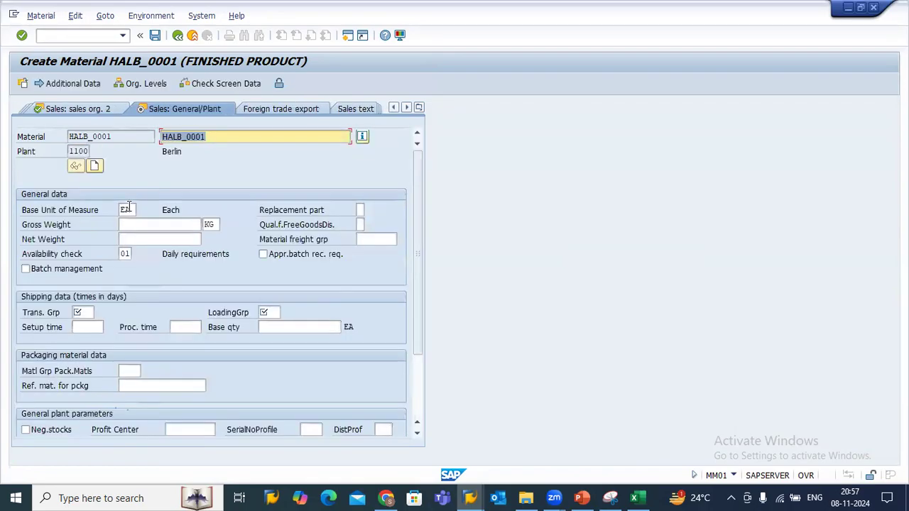
left_click(80, 313)
type("0001")
left_click(268, 311)
left_click(270, 324)
key("Return")
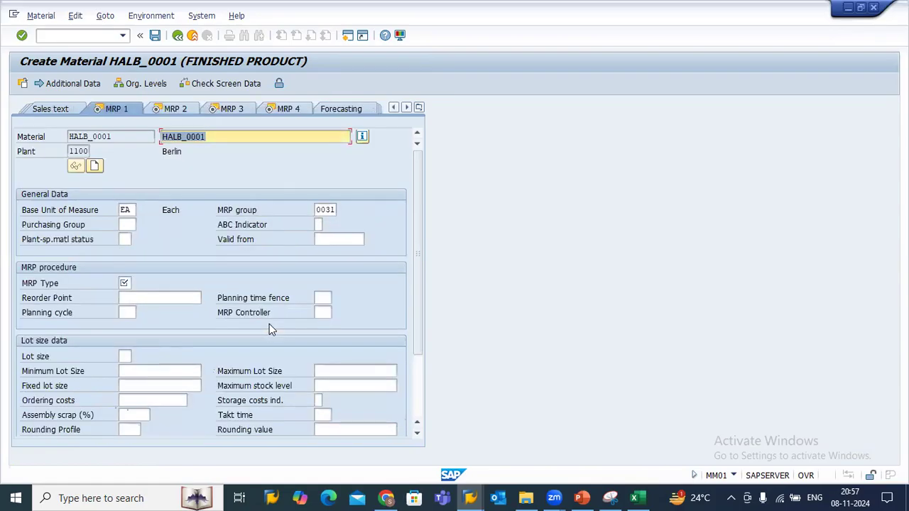
Step: In the MRP 1 view, enter MRP type PD, lot size EX and a previously used MRP controller
left_click(125, 283)
left_click(128, 297)
left_click(124, 355)
left_click(126, 366)
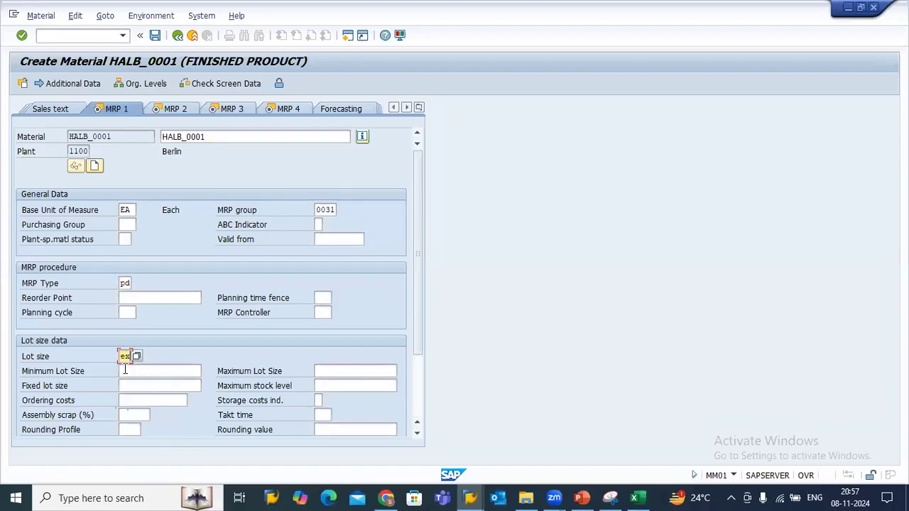
left_click(323, 315)
left_click(325, 327)
key("Return")
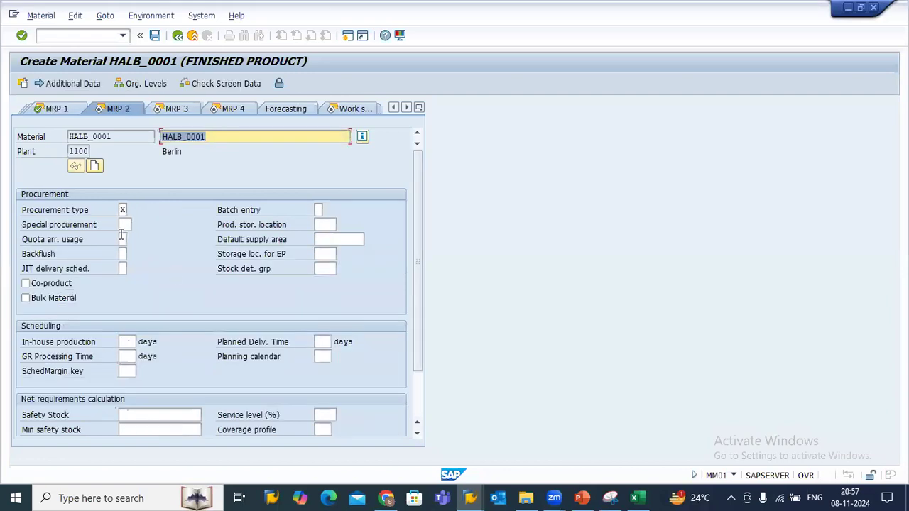
Step: In the MRP 2 view, set the procurement type to E and the production storage location to 0001
left_click(123, 209)
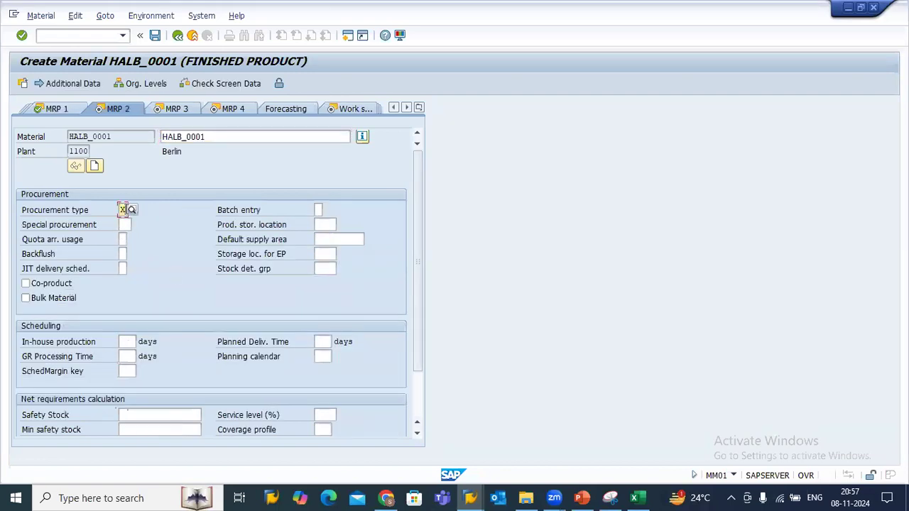
type("E")
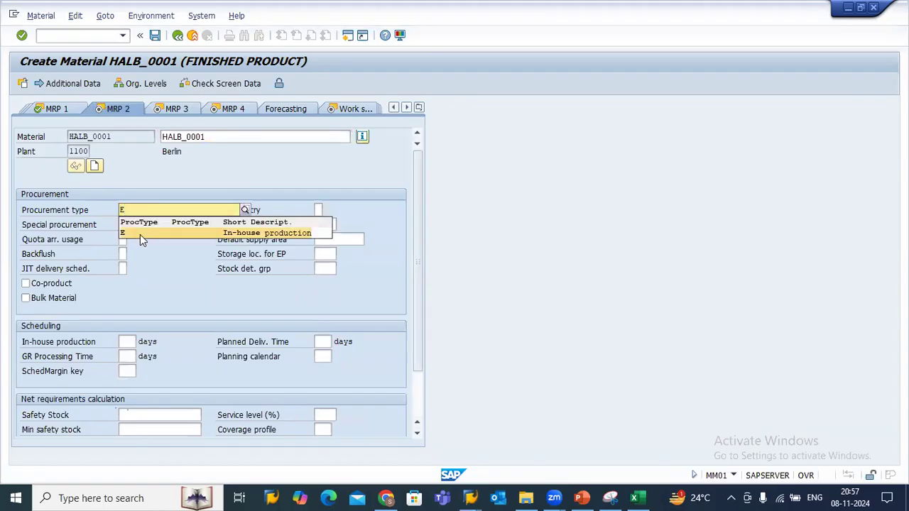
left_click(140, 234)
left_click(323, 224)
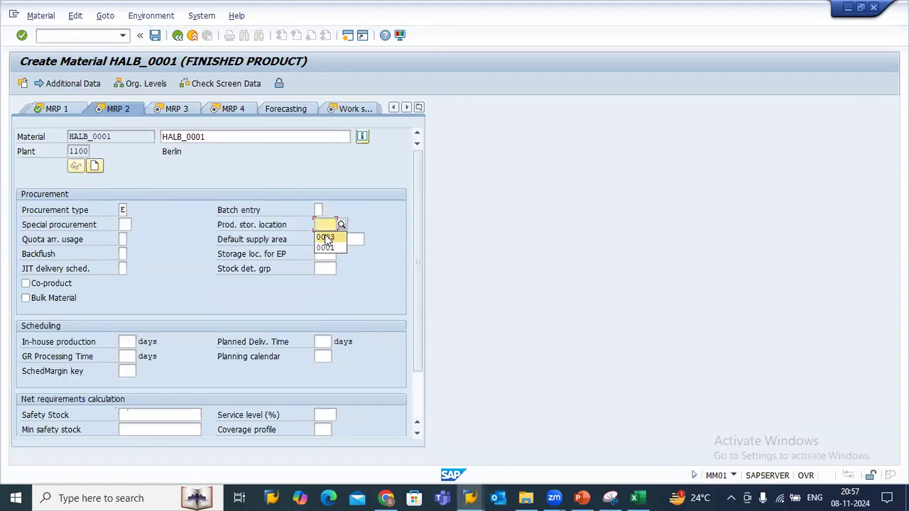
left_click(326, 247)
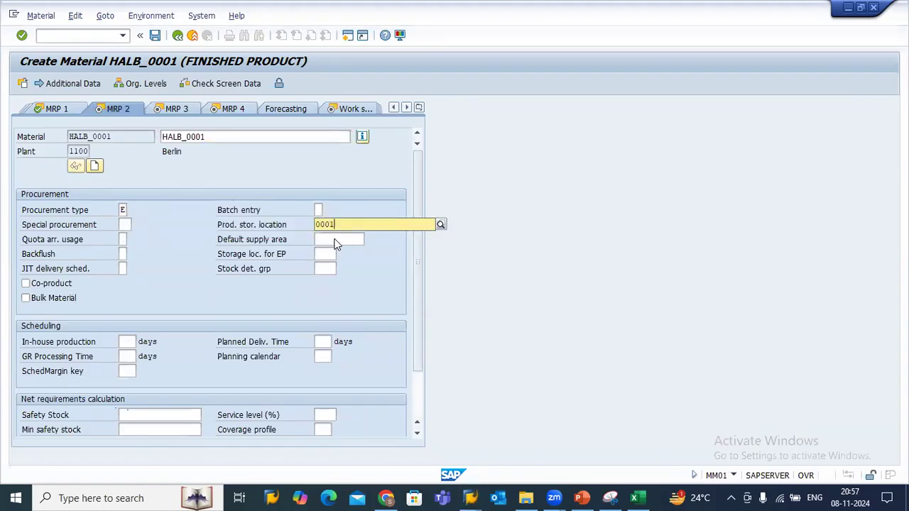
left_click(328, 249)
Step: Set the in-house production time to 15 days and the scheduling margin key to 000
left_click(126, 342)
left_click(128, 360)
left_click(127, 371)
left_click(131, 382)
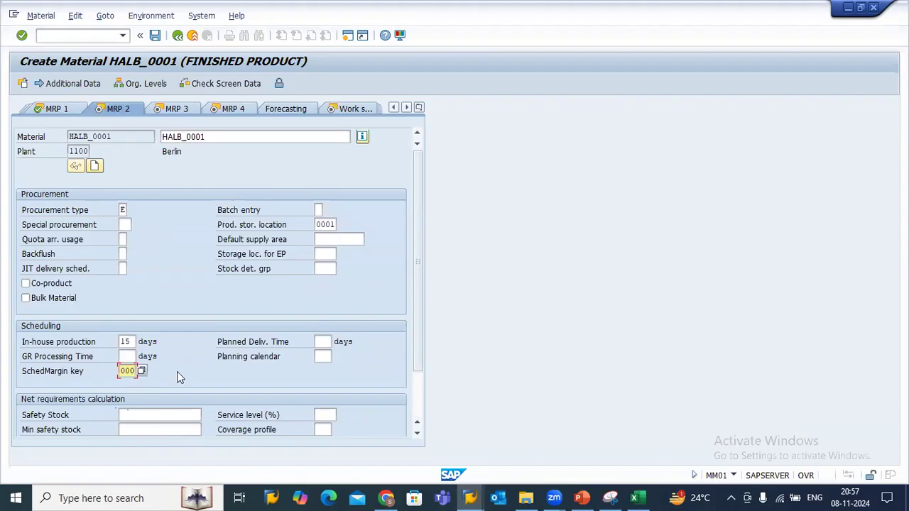
key("Return")
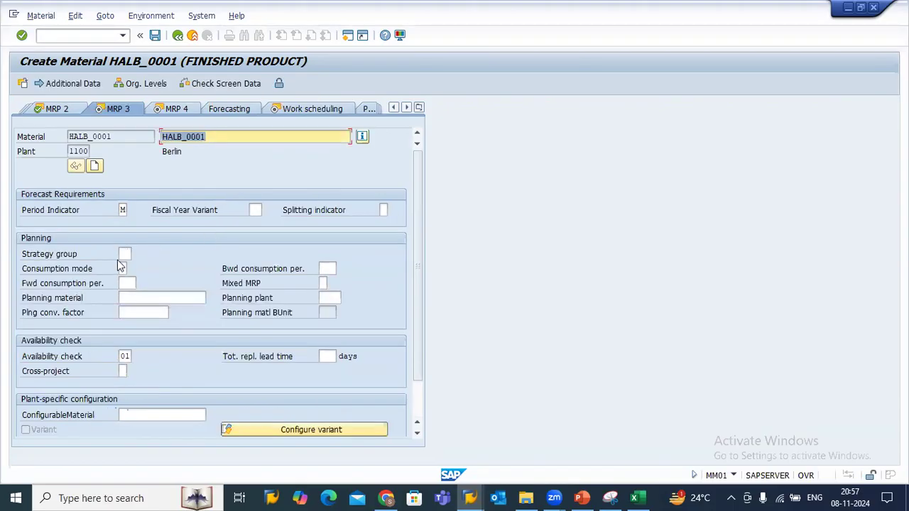
Step: In the MRP 3 view, set the strategy group to 10 and confirm the view
left_click(125, 254)
left_click(130, 267)
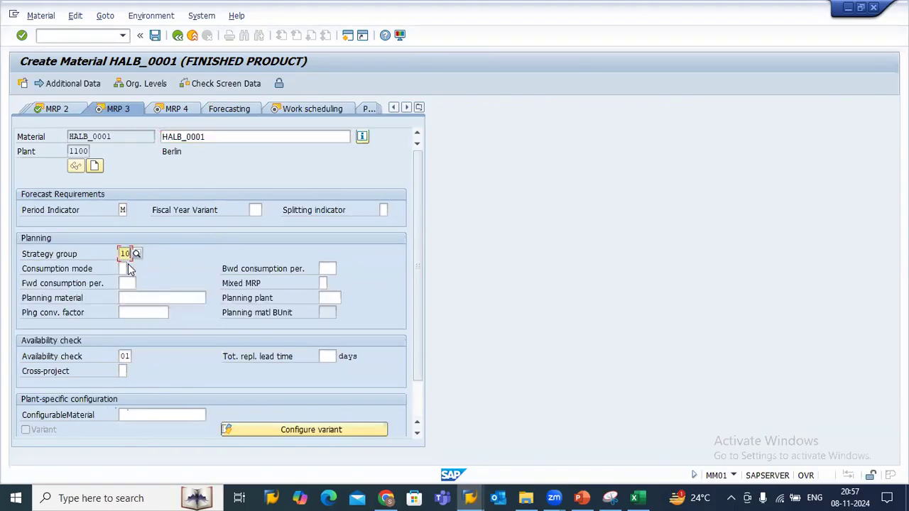
key("Return")
Step: Continue to the Accounting 1 view, set the valuation class to 7920 and confirm with price control S
key("Return")
key("Return")
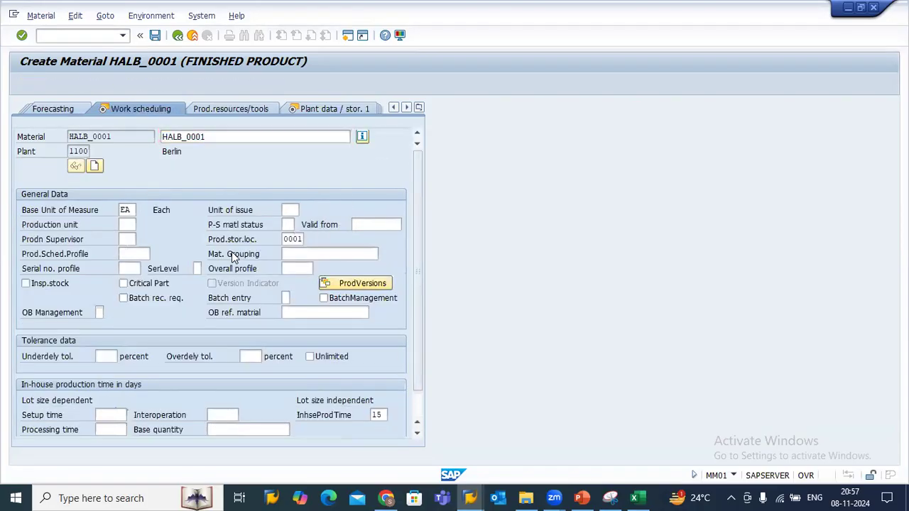
key("Return")
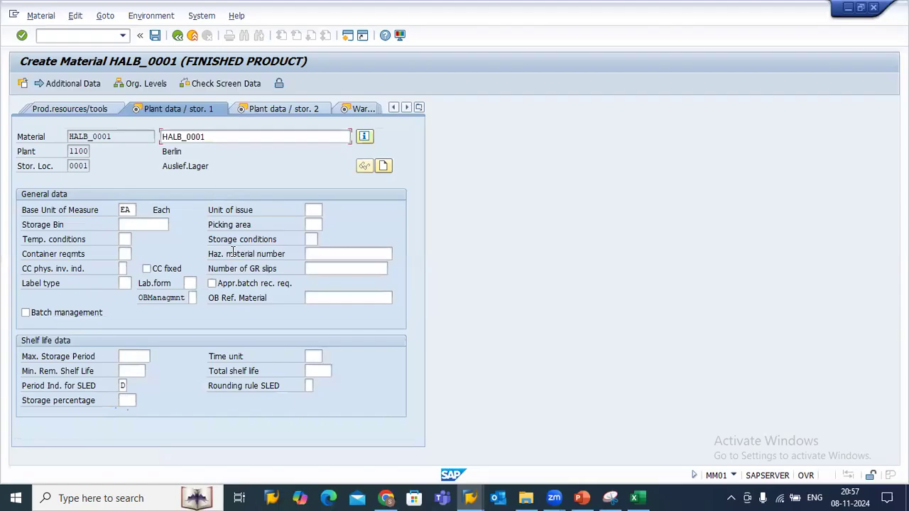
key("Return")
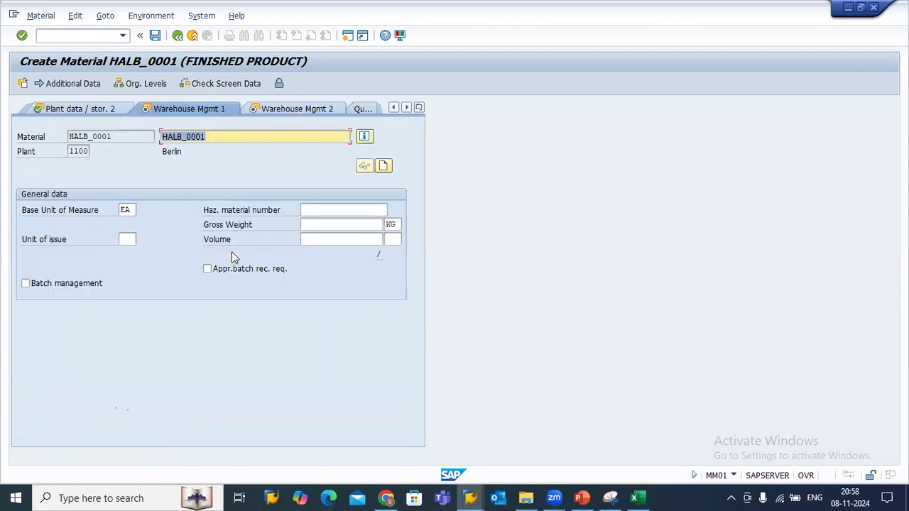
key("Return")
key("Return")
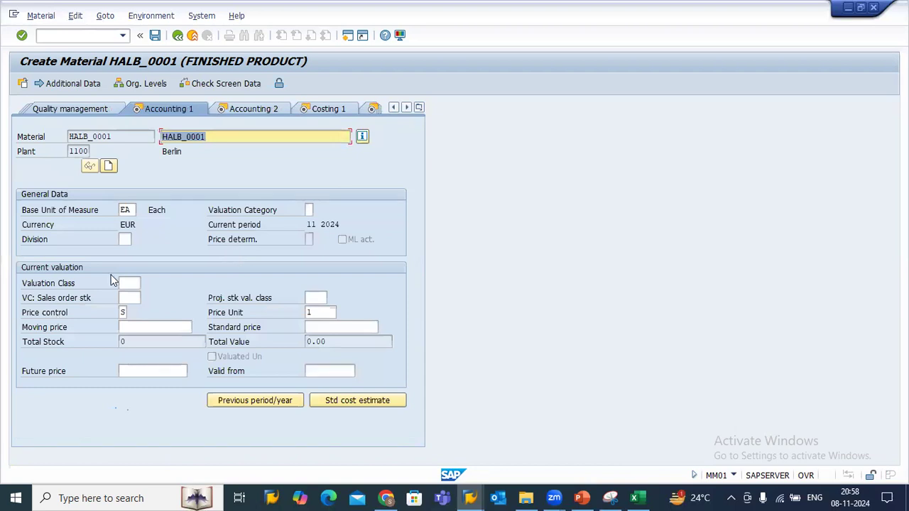
left_click(127, 282)
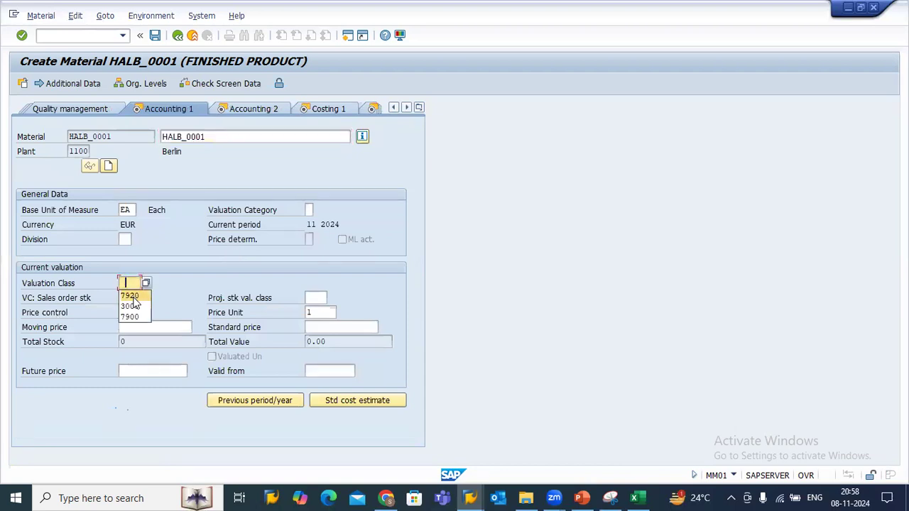
left_click(135, 297)
key("Return")
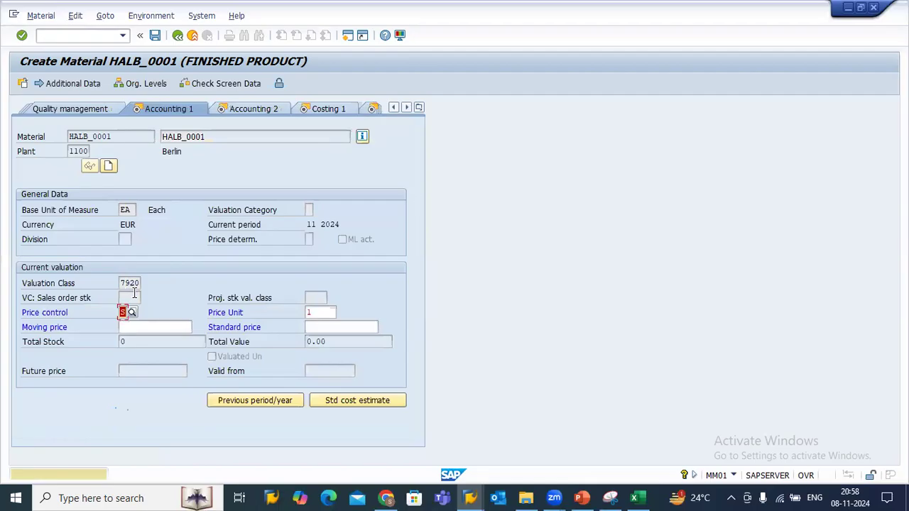
key("Return")
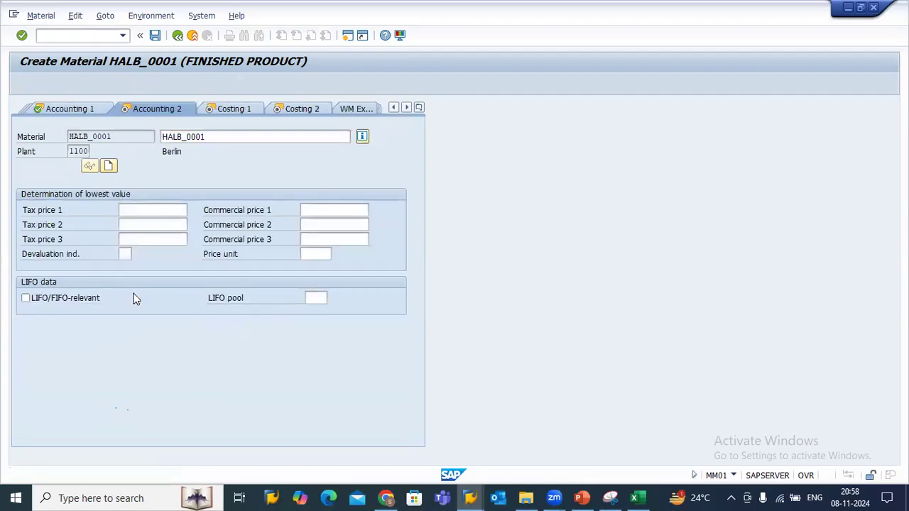
Step: Continue through the Accounting 2, Costing 1 and Costing 2 views without entries and save the new material HALB_0001
key("Return")
key("Return")
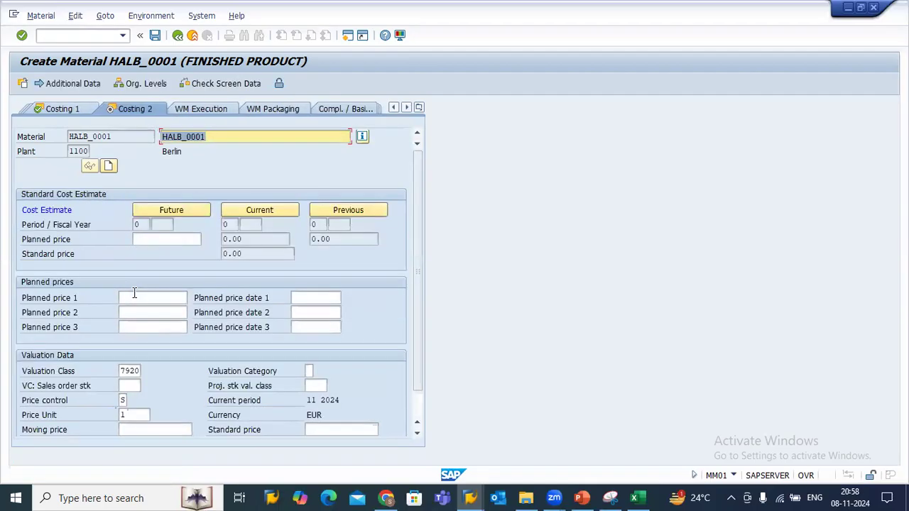
key("Return")
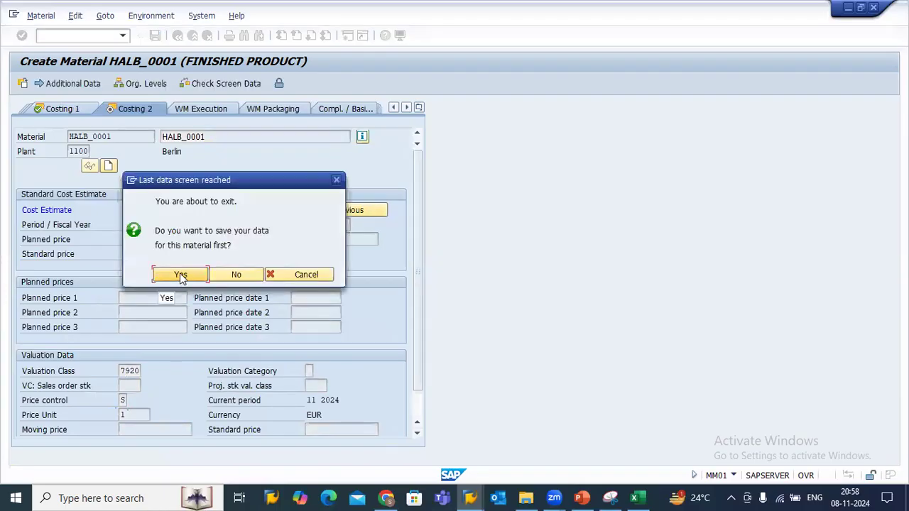
left_click(181, 275)
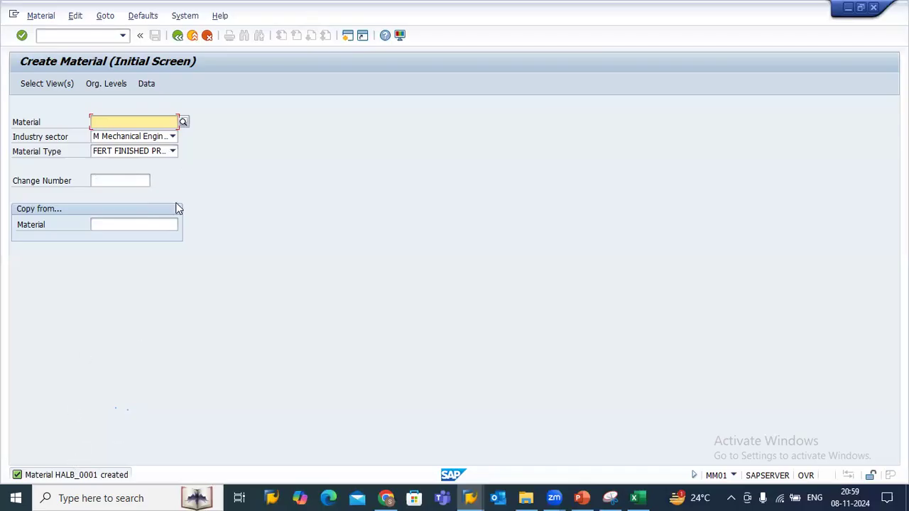
left_click(39, 16)
mouse_move(62, 63)
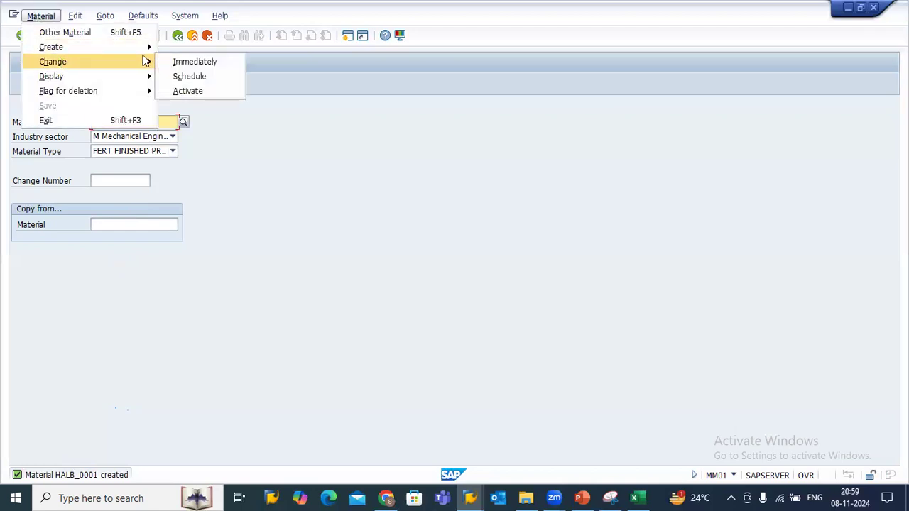
left_click(196, 63)
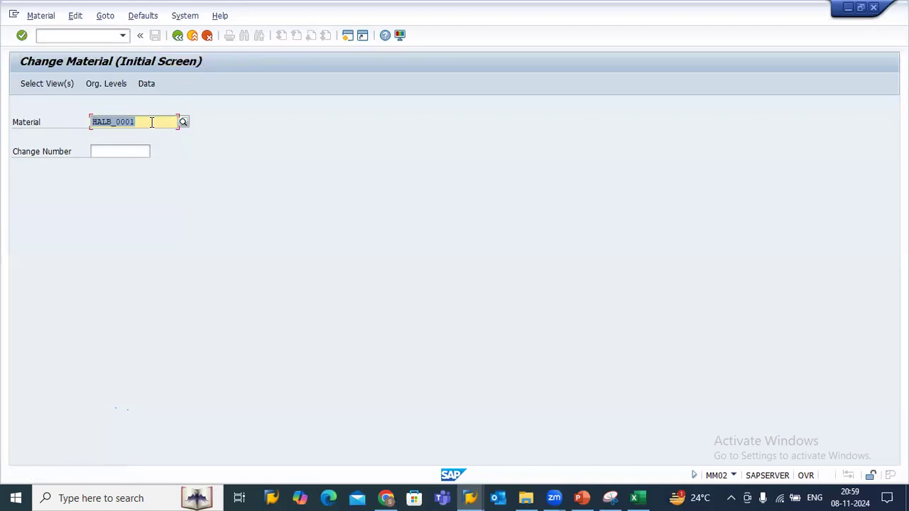
Step: Return to the SAP Easy Access screen and run the MM60 materials list for HALB_0001 in plant 1100
left_click(179, 37)
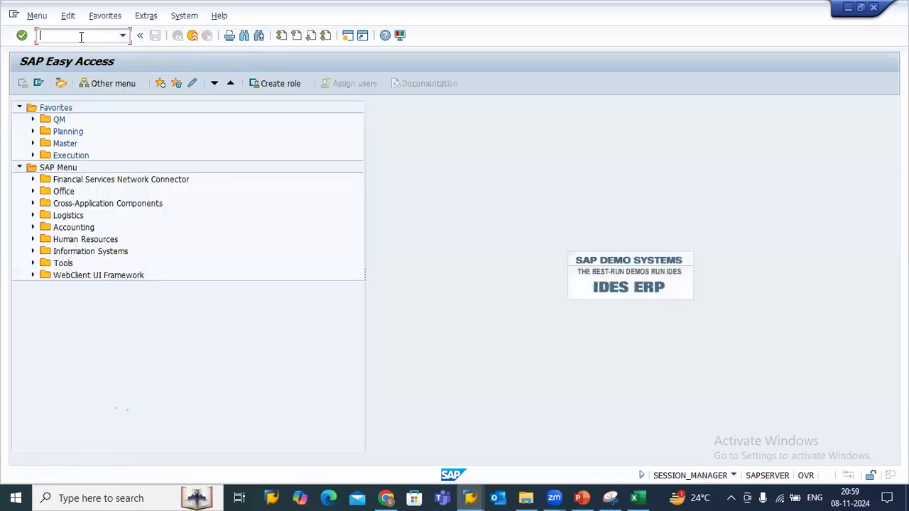
type("mm60")
key("Return")
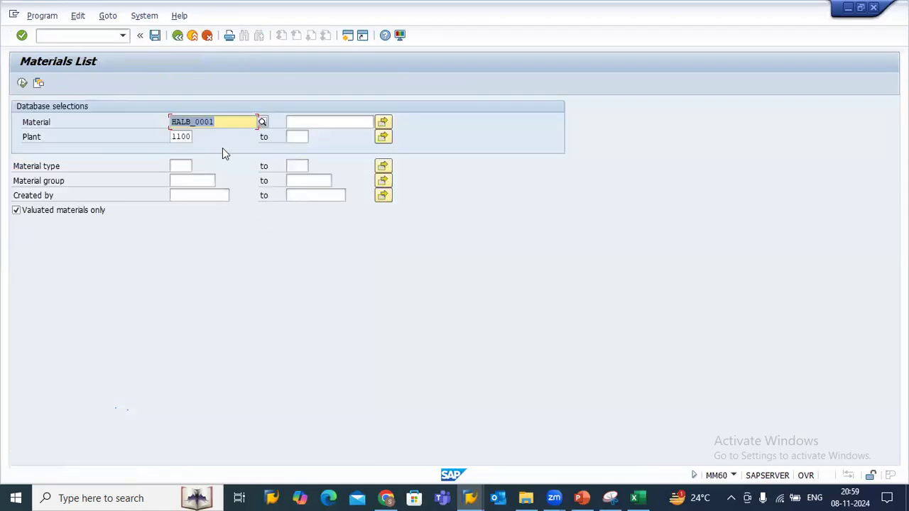
left_click(22, 83)
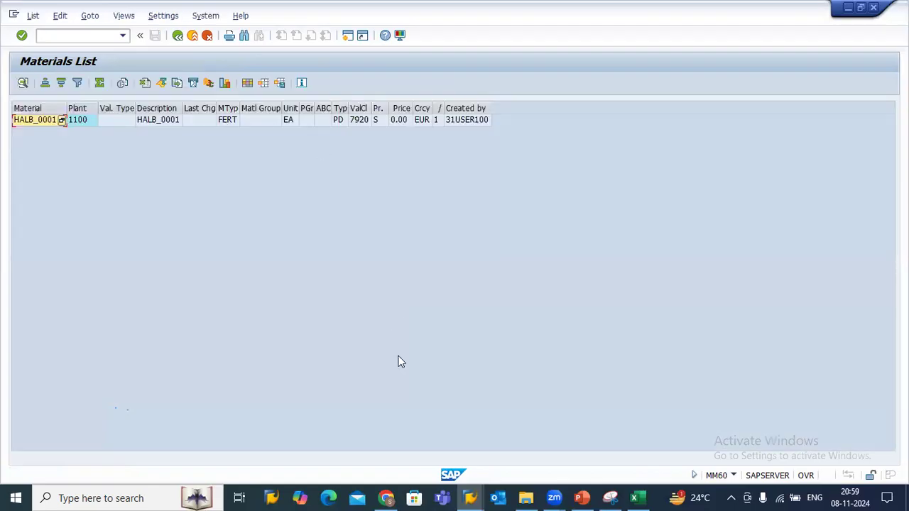
Step: Examine the material type of HALB_0001 in the materials list, keeping that session in front
left_click(471, 498)
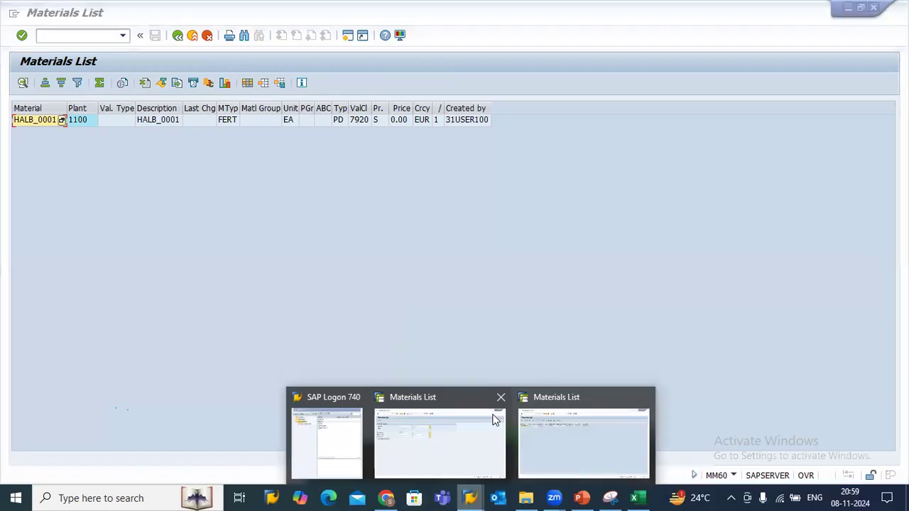
left_click(543, 430)
left_click(226, 119)
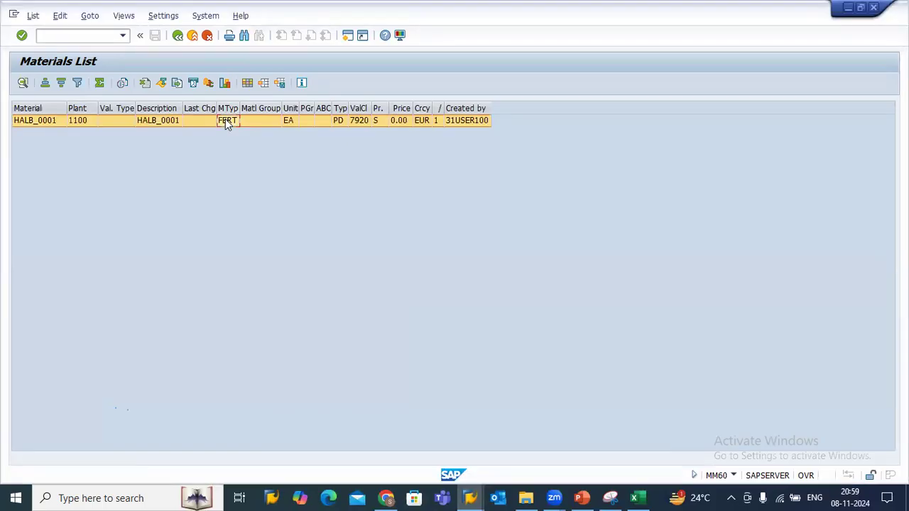
left_click(24, 121)
left_click(228, 120)
left_click(470, 497)
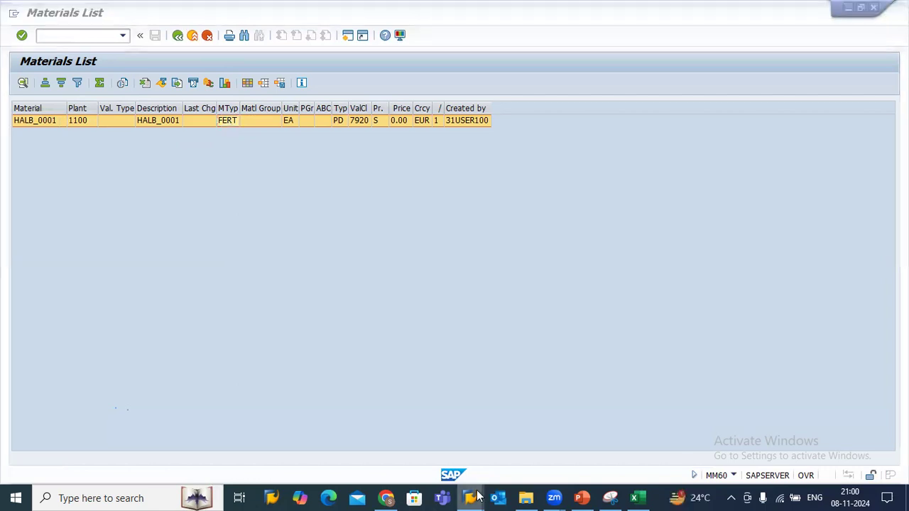
left_click(571, 445)
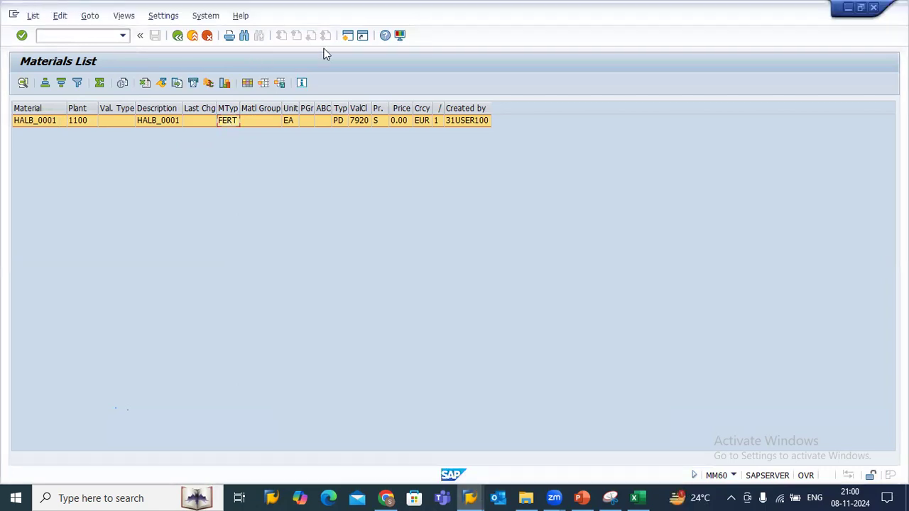
Step: Open a new session and start transaction MMAM for changing material types
left_click(347, 37)
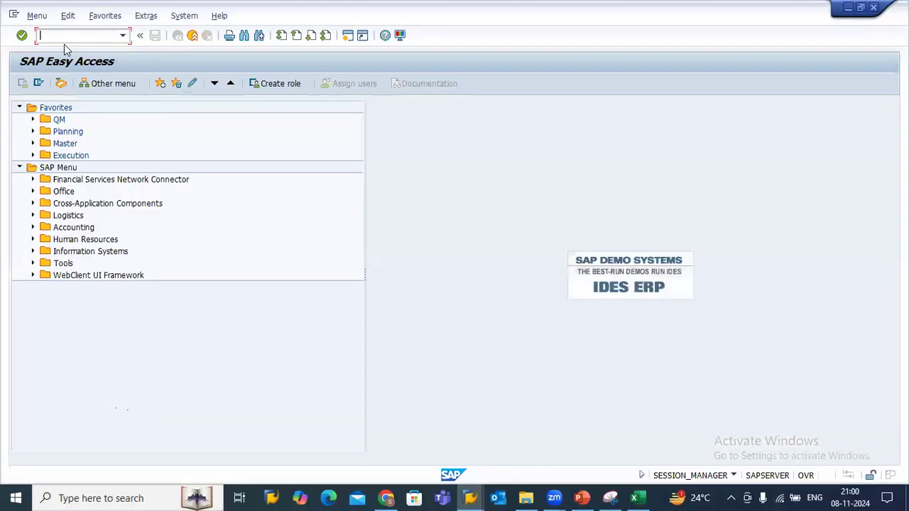
type("mmam")
key("Return")
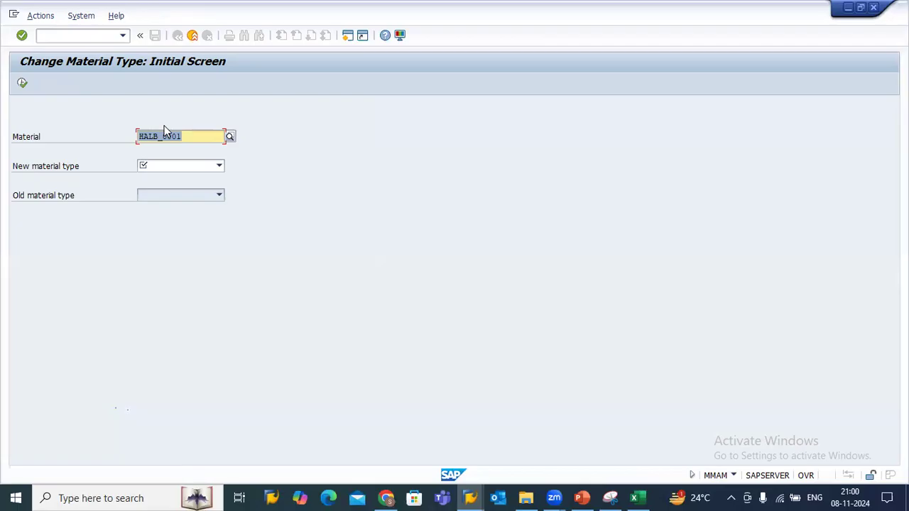
Step: Set the new material type of HALB_0001 to HALB Semi-finished product and execute the change
left_click_drag(183, 136, 2, 170)
left_click(174, 172)
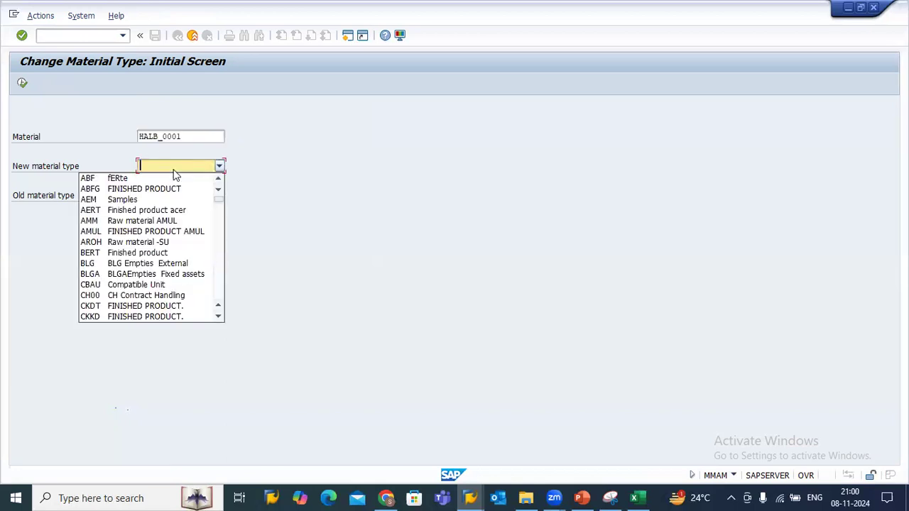
key("h")
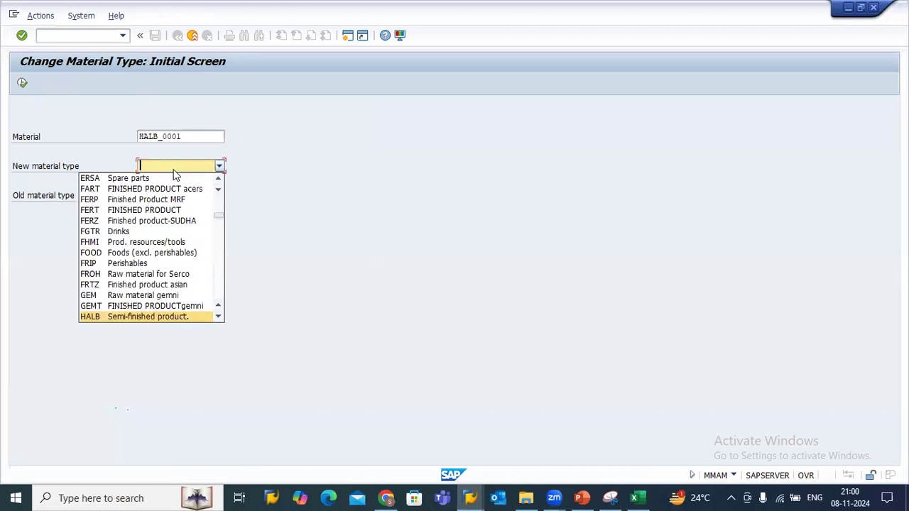
left_click(165, 317)
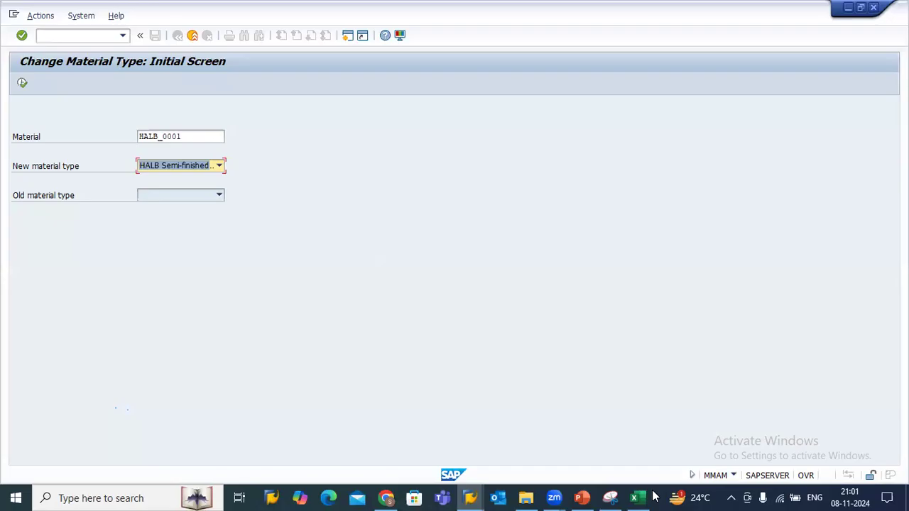
key("Return")
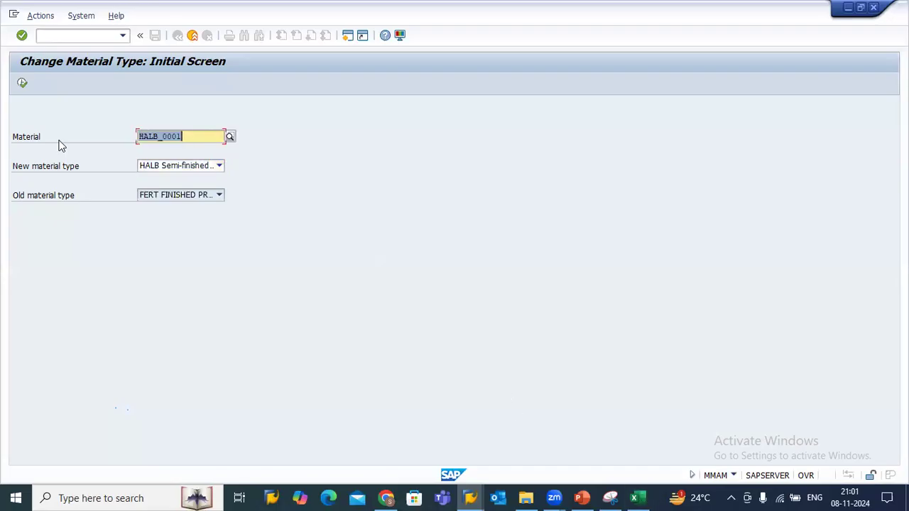
left_click(22, 83)
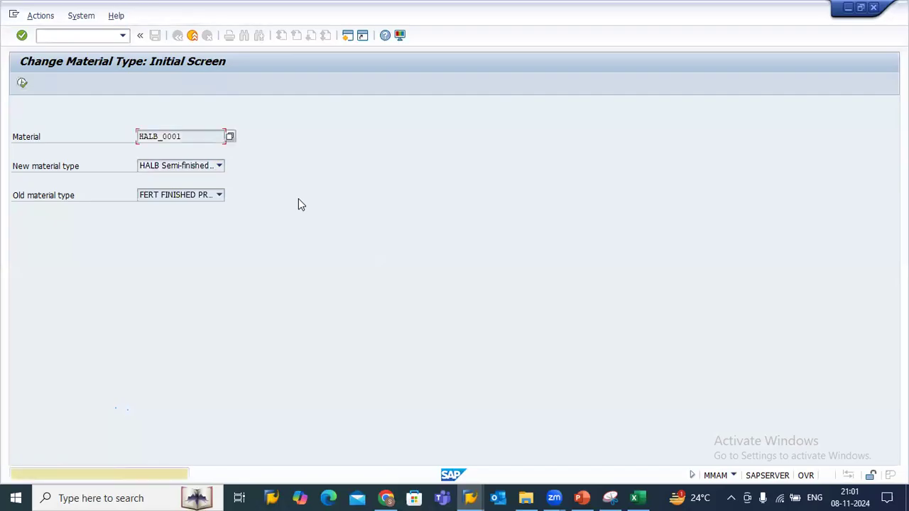
key("Return")
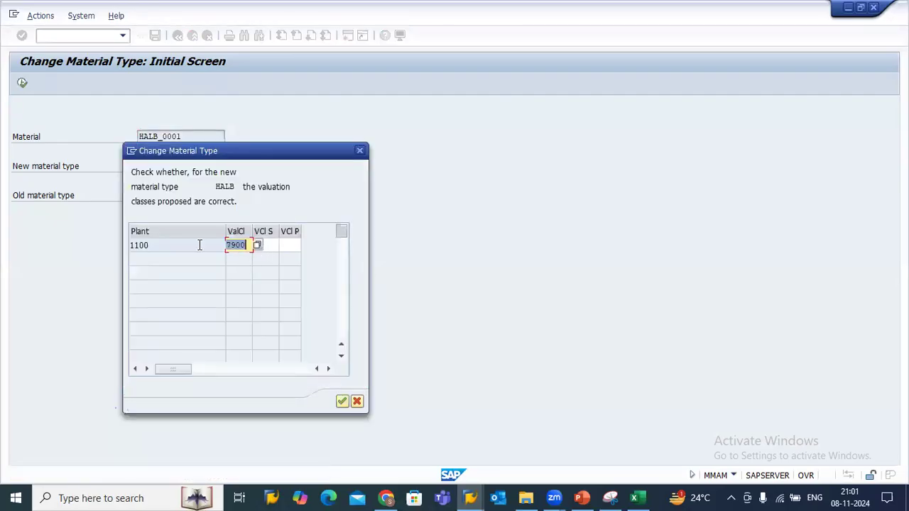
Step: Look up the possible valuation classes for the HALB material type in plant 1100 and return to the proposal
left_click(255, 247)
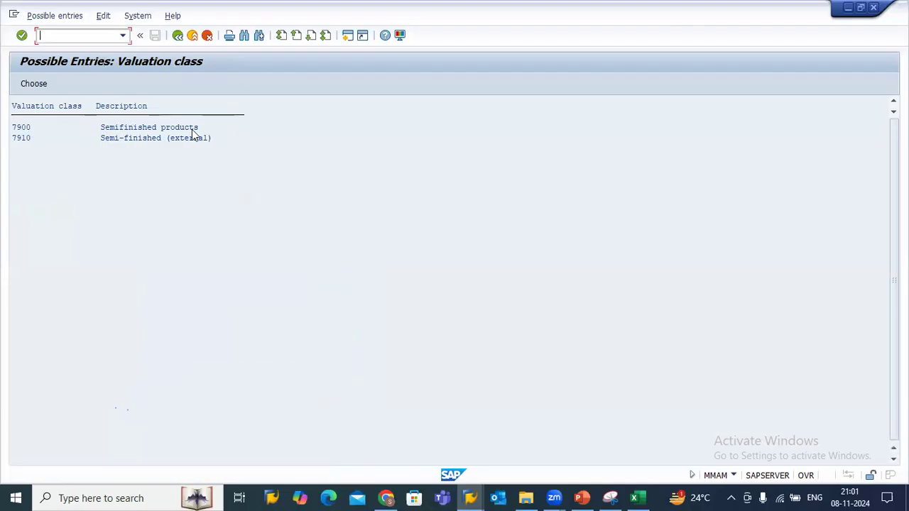
left_click(180, 40)
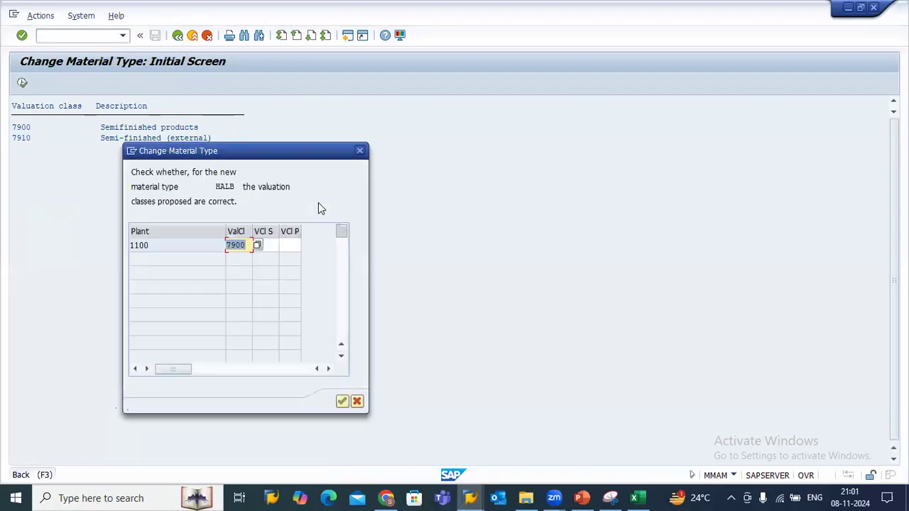
left_click(257, 245)
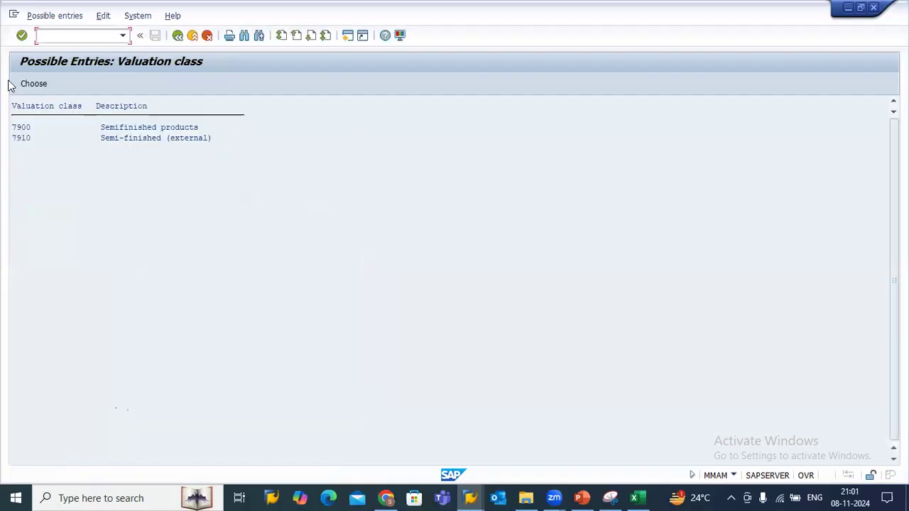
left_click(34, 83)
left_click(177, 37)
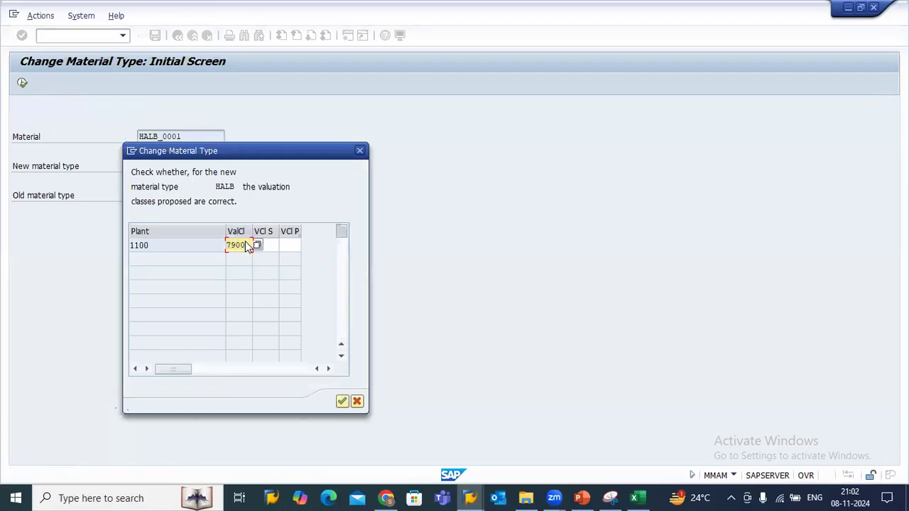
Step: Clear and recheck the valuation class for plant 1100, and confirm the material type change with class 7900
key("BackSpace")
key("BackSpace")
key("BackSpace")
key("BackSpace")
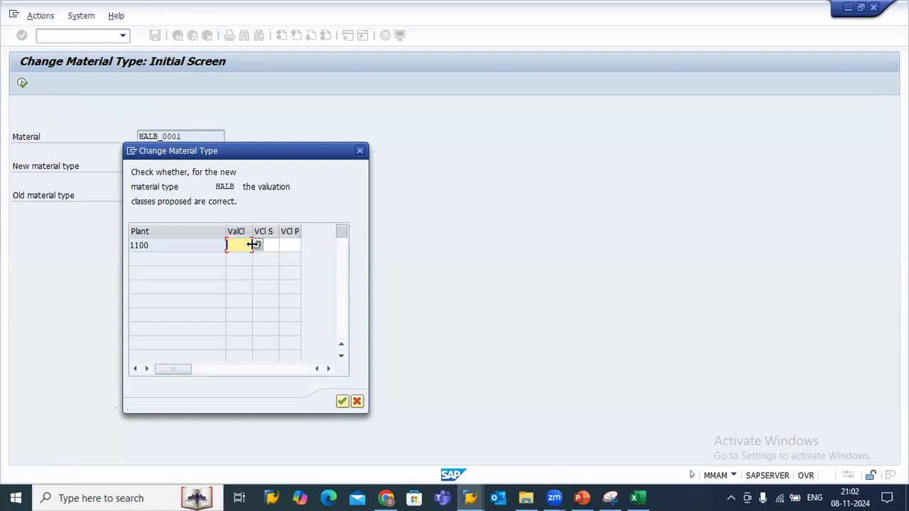
left_click(255, 246)
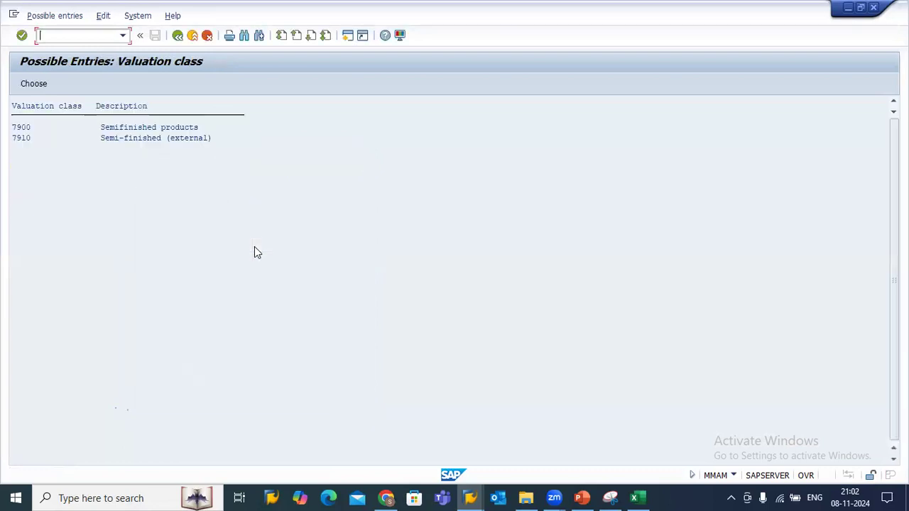
left_click(178, 36)
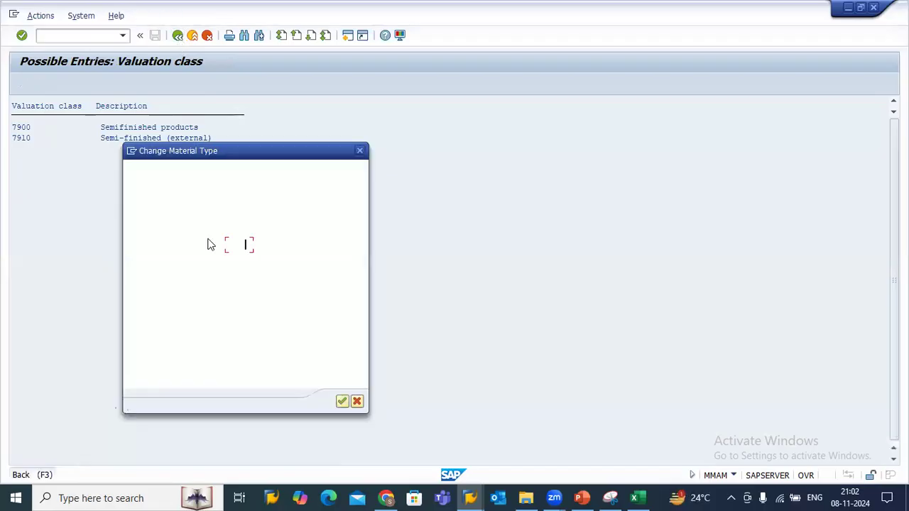
left_click(342, 402)
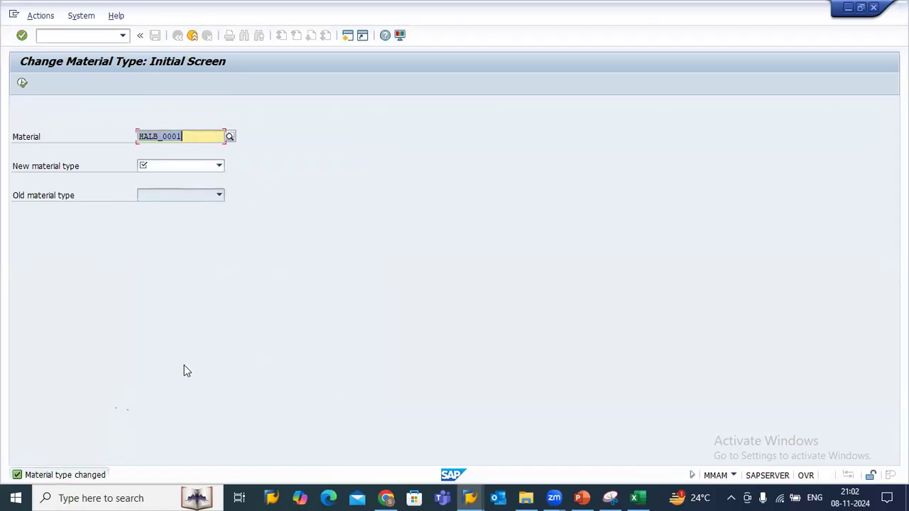
Step: Switch back to the materials list session and rerun the MM60 report for HALB_0001 in plant 1100
left_click(463, 497)
left_click(478, 445)
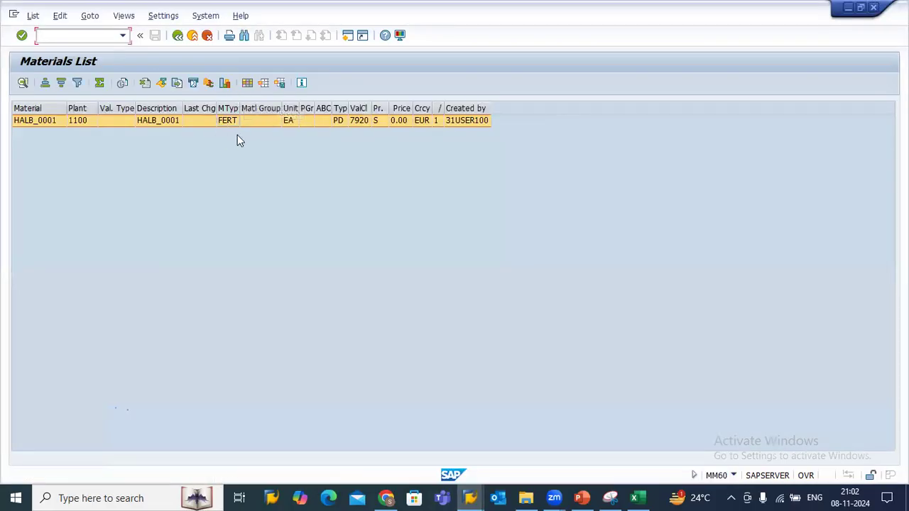
left_click(227, 120)
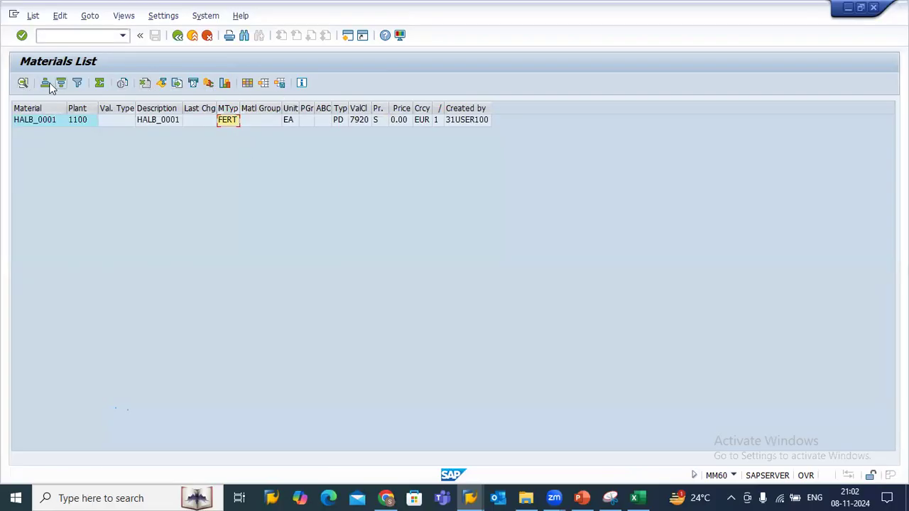
left_click(178, 36)
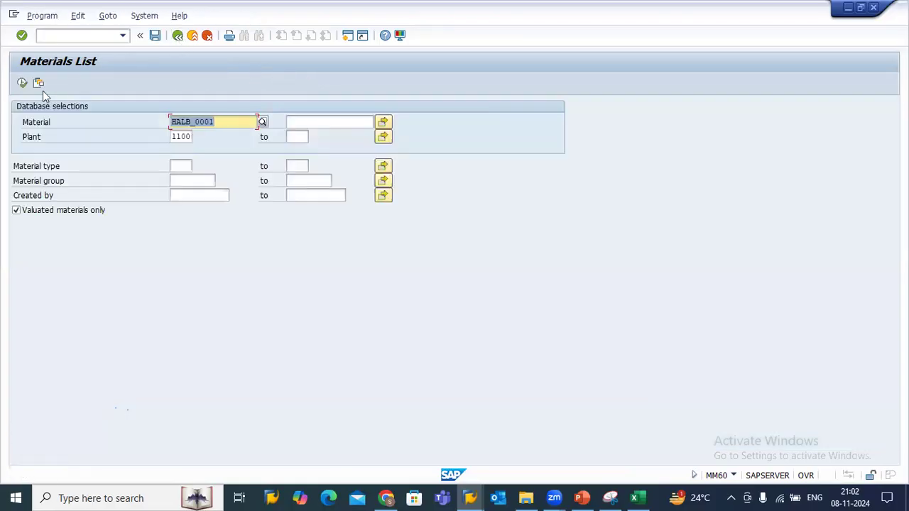
left_click(23, 83)
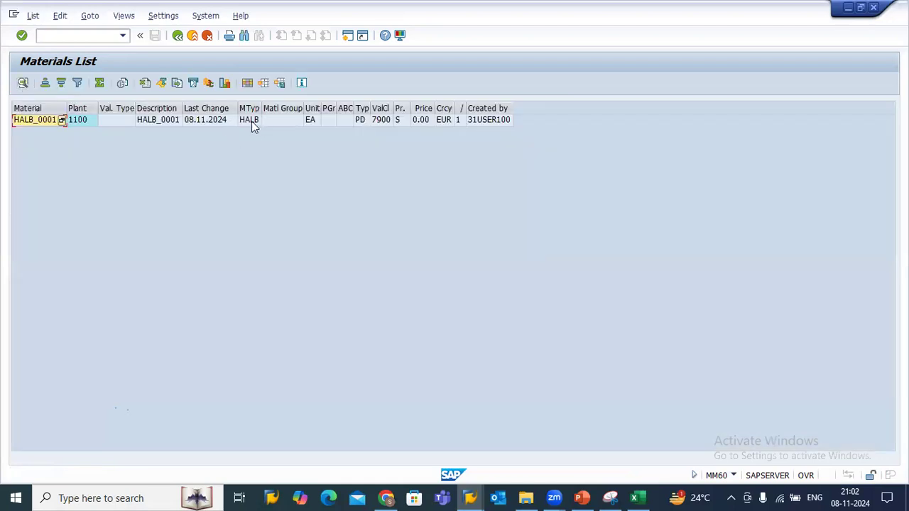
Step: Check the material type of HALB_0001 in the refreshed materials list
left_click(252, 120)
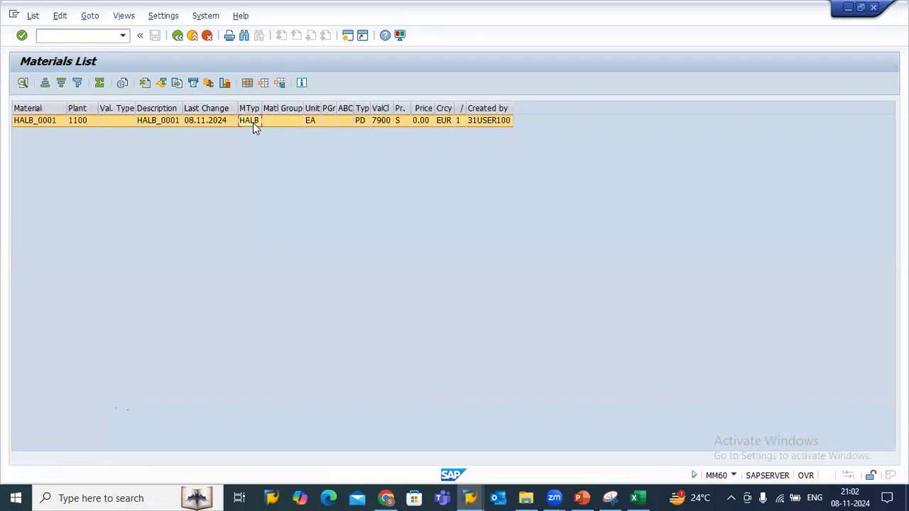
left_click(45, 117)
left_click(251, 121)
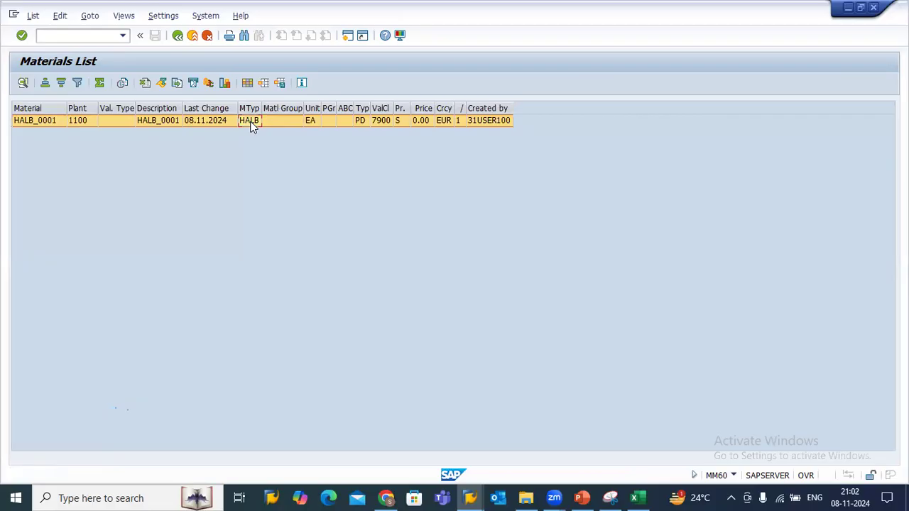